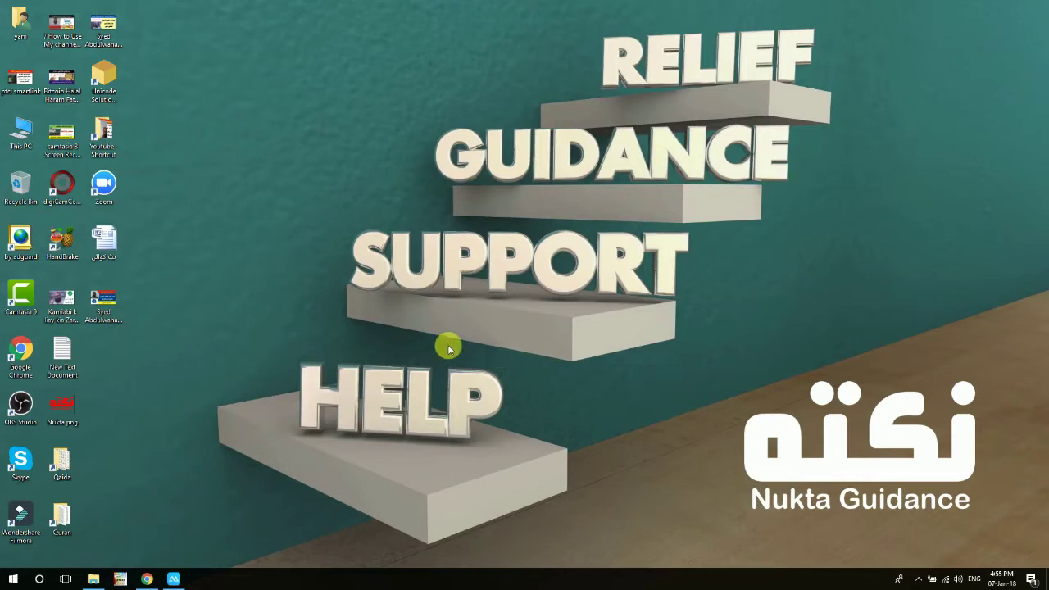
Play the sample video "How to Pakistan Subscribe m" from the Intro folder, close the player and return to the desktop
left_click(95, 580)
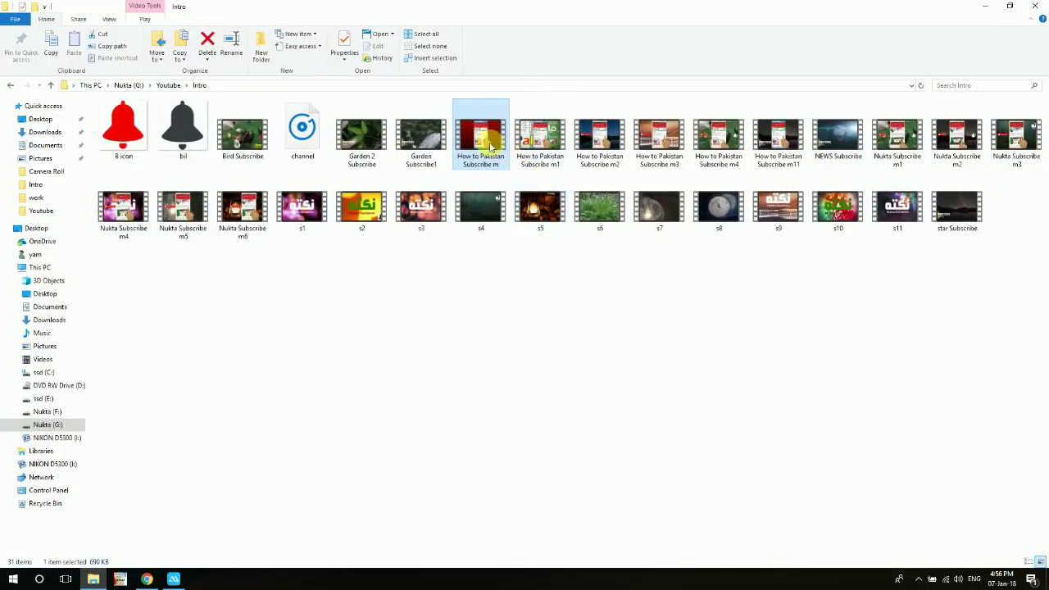
double_click(490, 145)
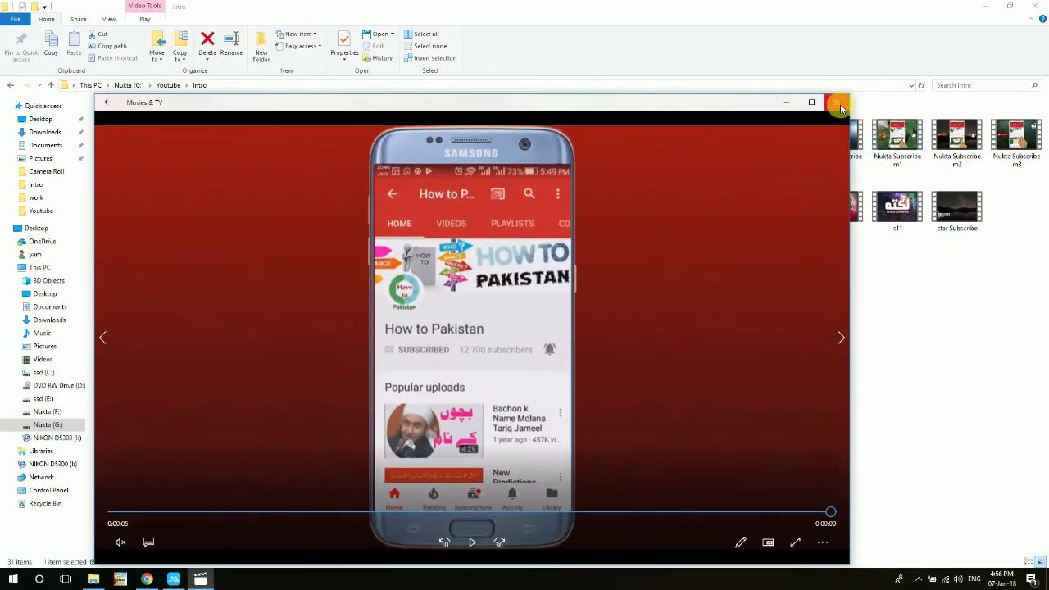
left_click(837, 103)
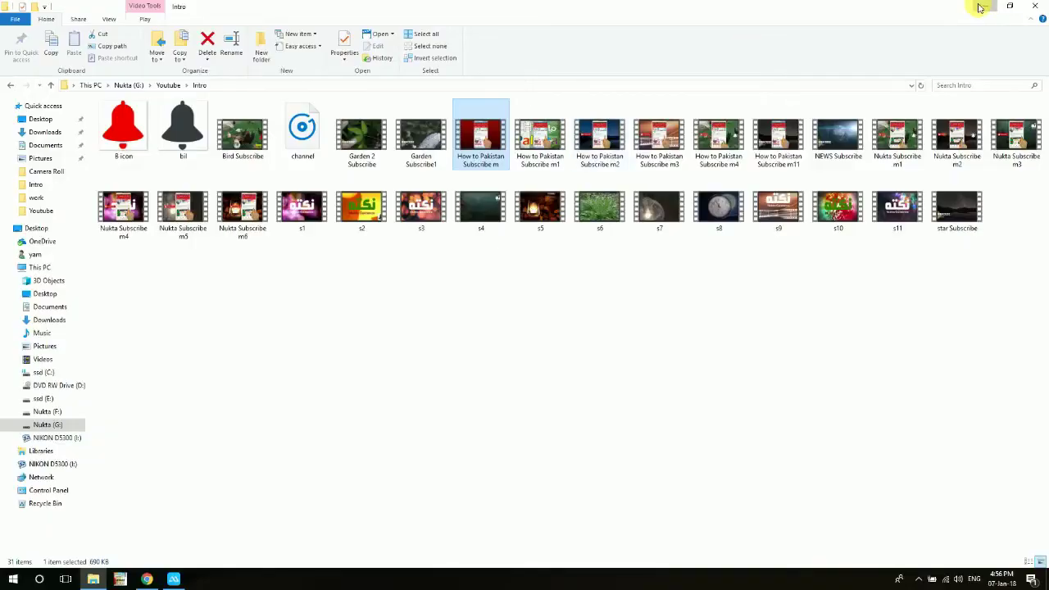
left_click(977, 6)
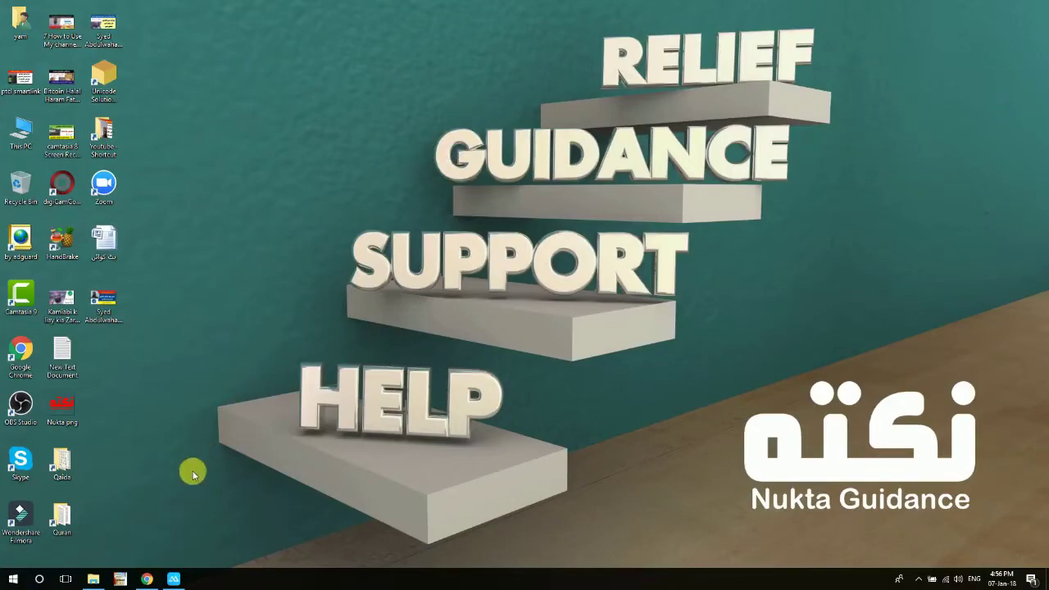
Switch to Chrome and search Google Images for "mobile png"
left_click(147, 579)
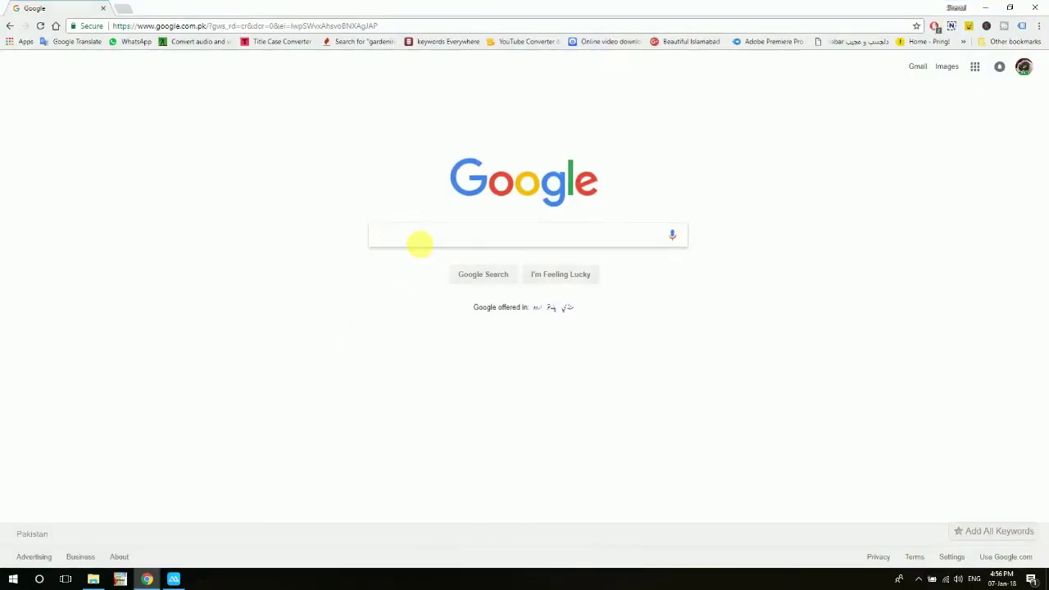
type("mobile png")
key("Return")
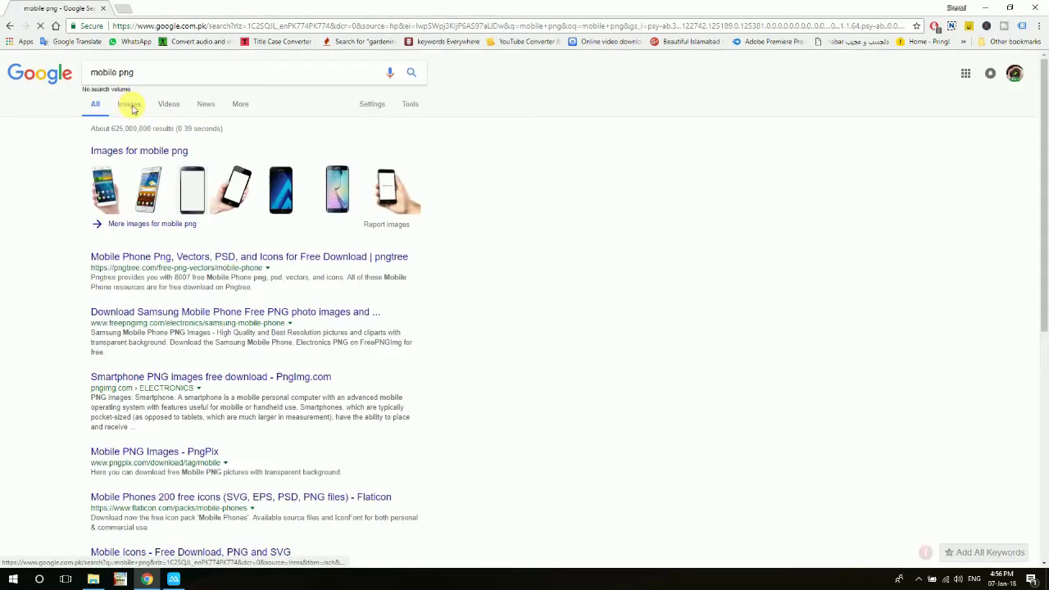
left_click(133, 107)
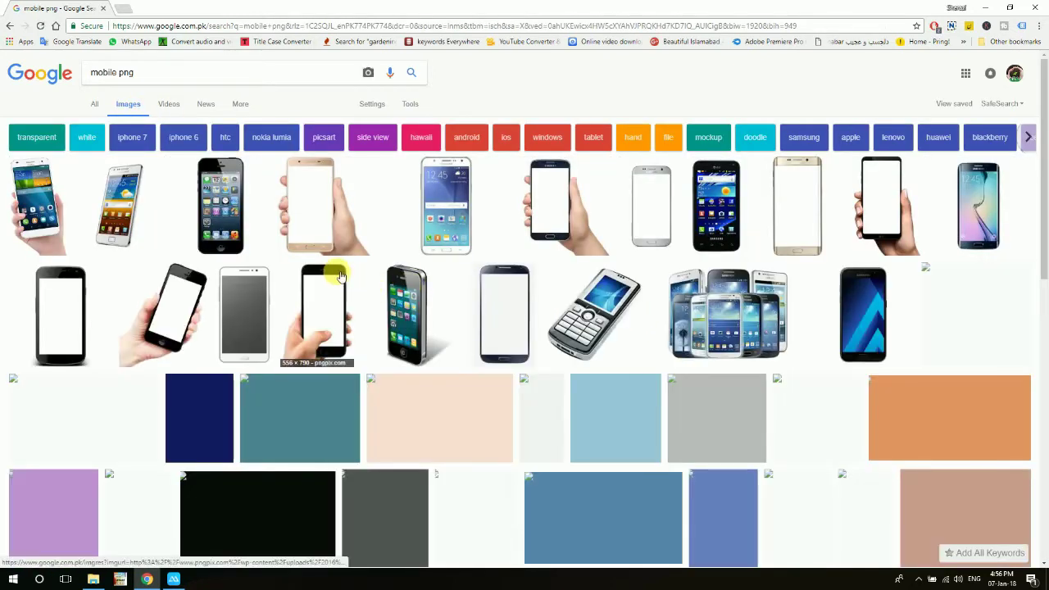
Preview the gold StickPNG Samsung frame and the rose-gold Kannada Tech Solutions phone frame in the image results, and minimize the browser
left_click(808, 217)
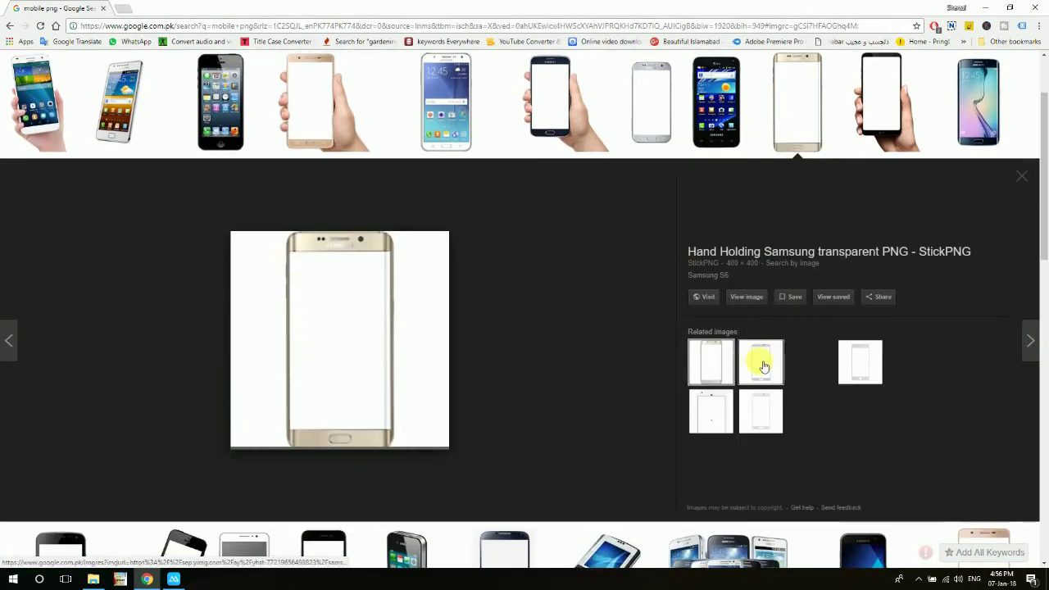
scroll(636, 365, "down", 4)
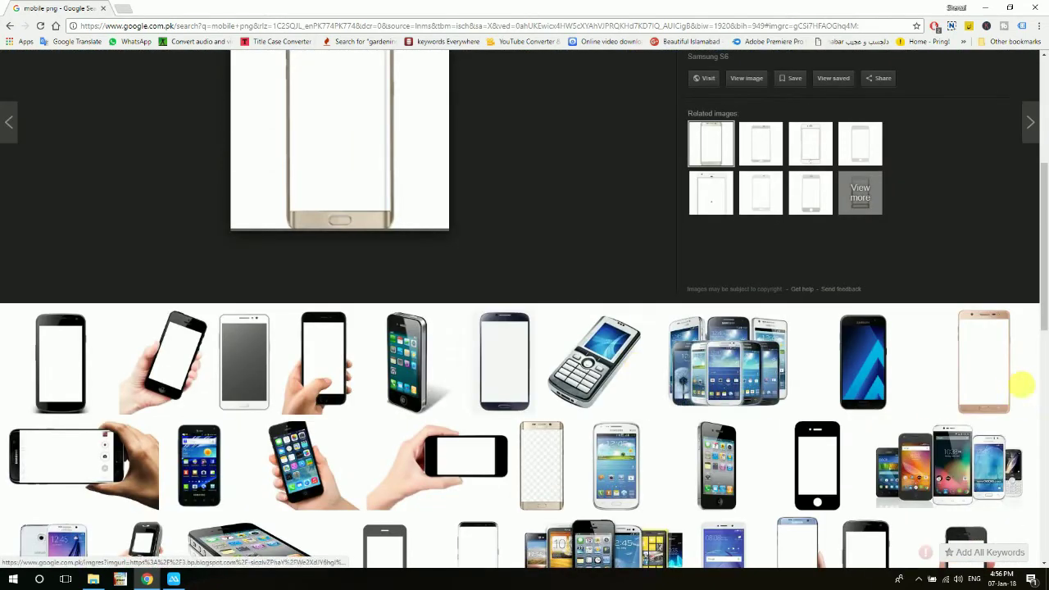
left_click(1020, 383)
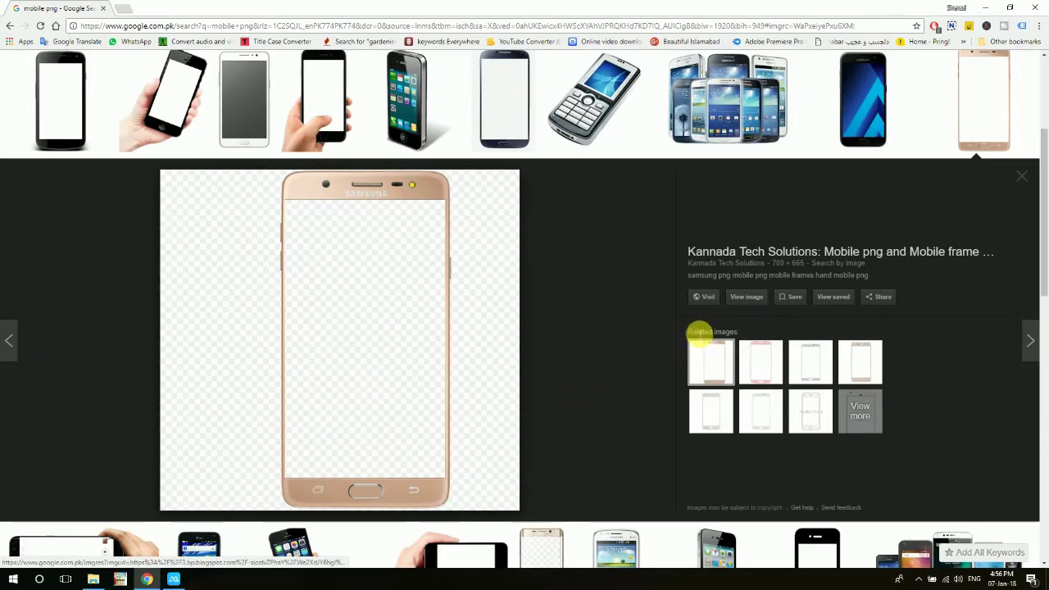
left_click(984, 8)
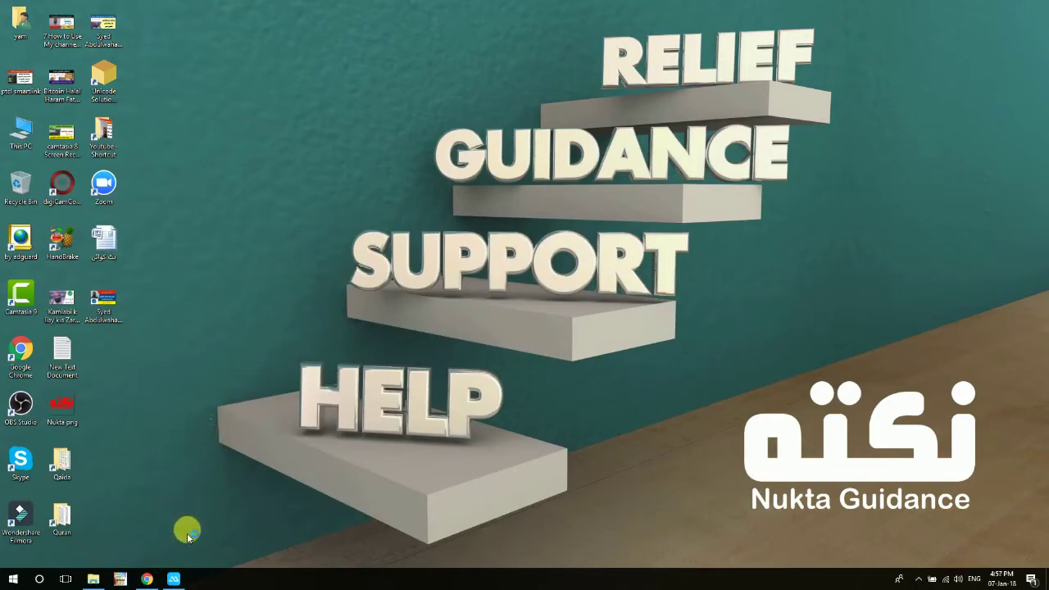
Play the green-screen hand clip "gg" from the Youtube folder's Green Screen Sample subfolder, and return to the desktop
left_click(166, 564)
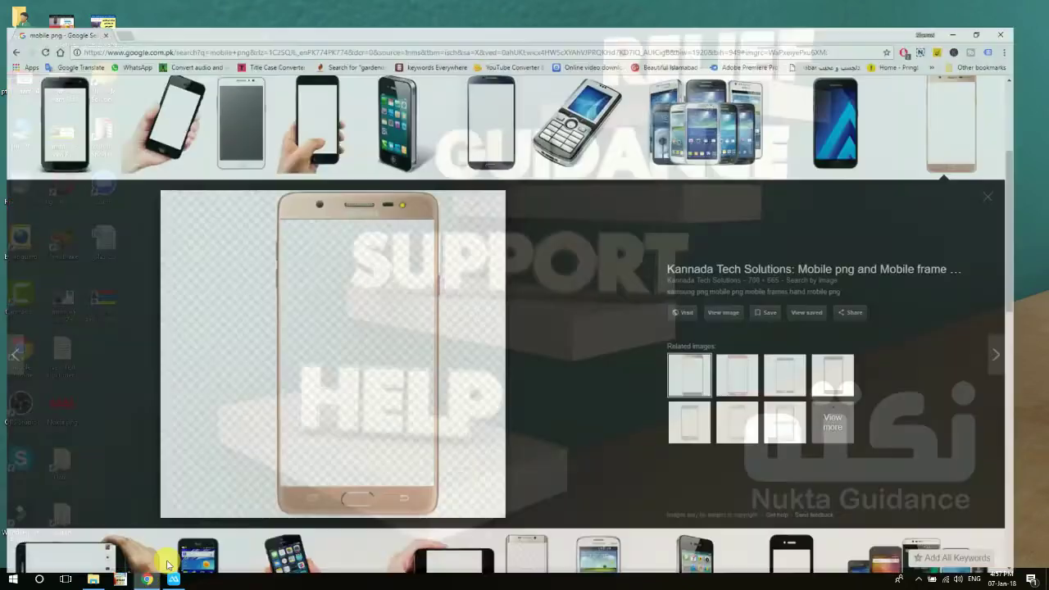
left_click(93, 578)
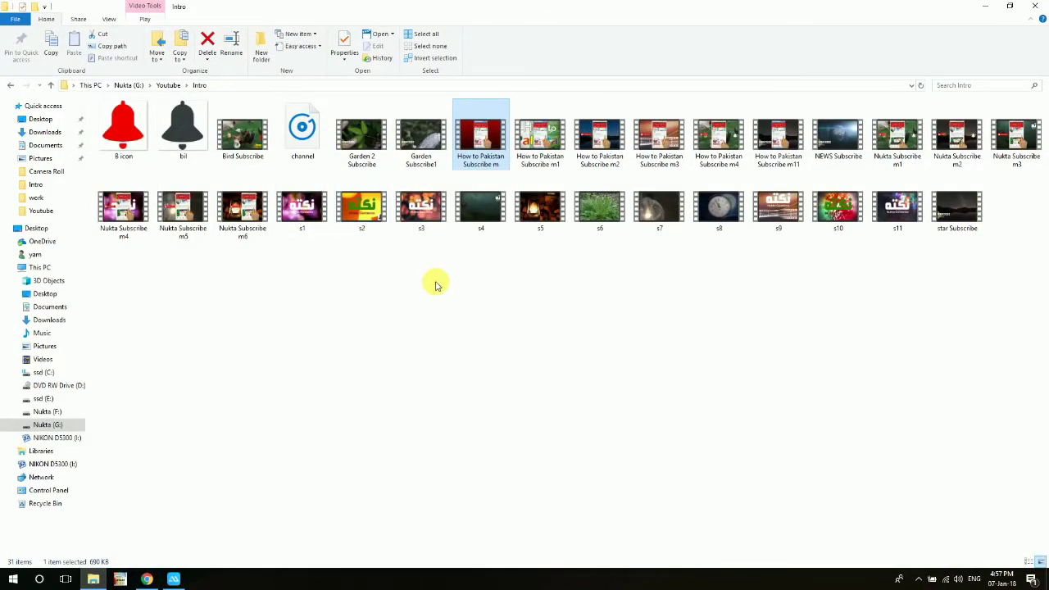
left_click(165, 86)
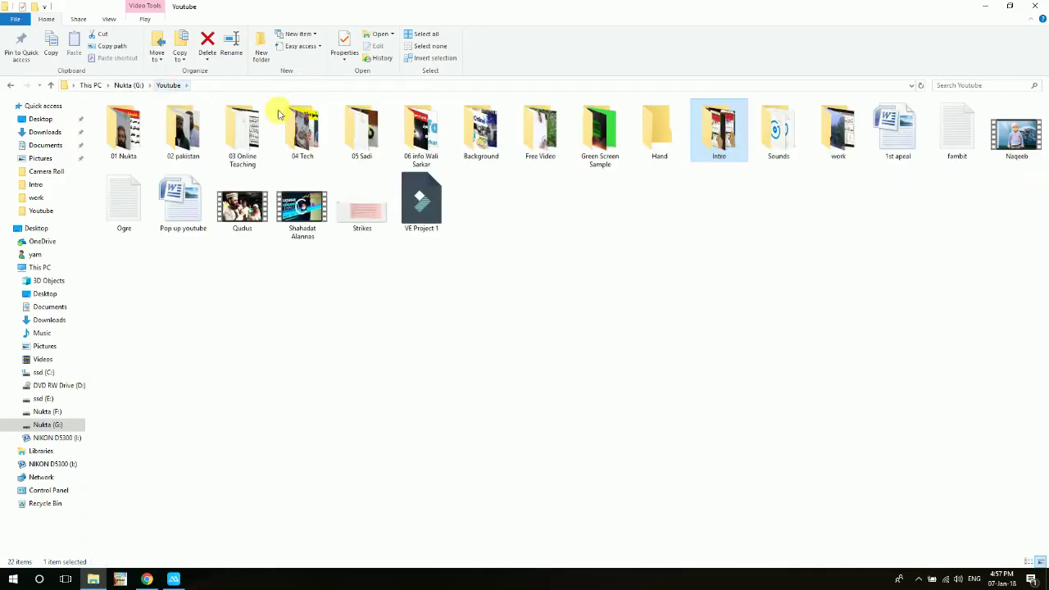
left_click(609, 156)
double_click(609, 155)
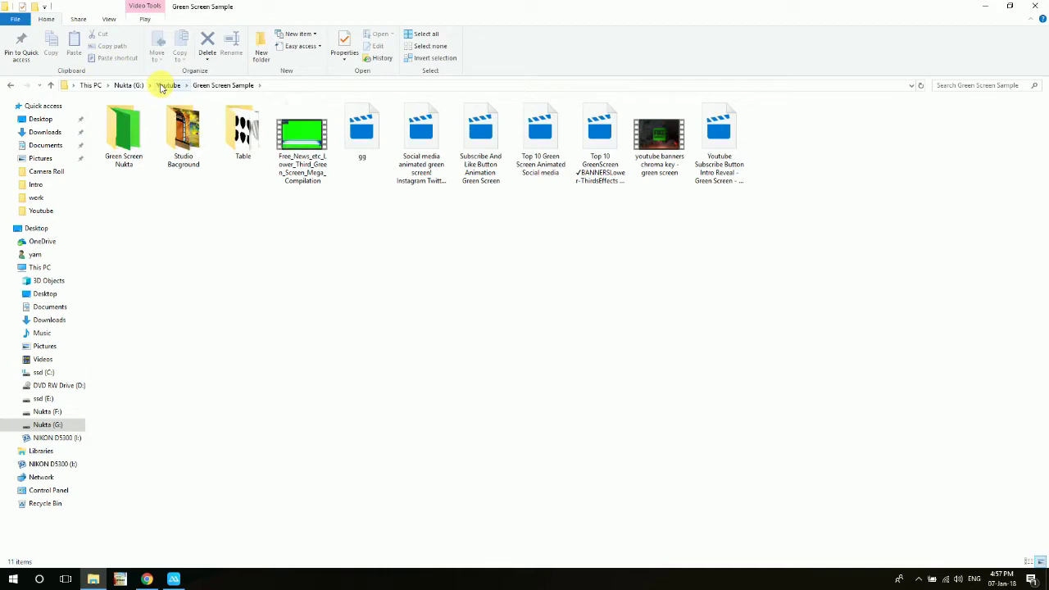
double_click(373, 164)
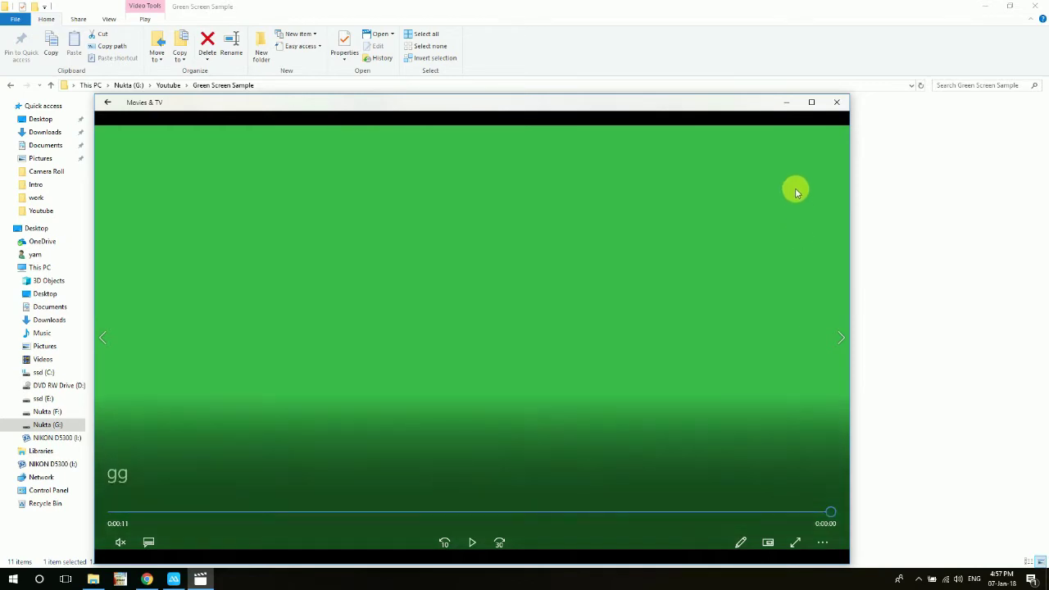
left_click(786, 103)
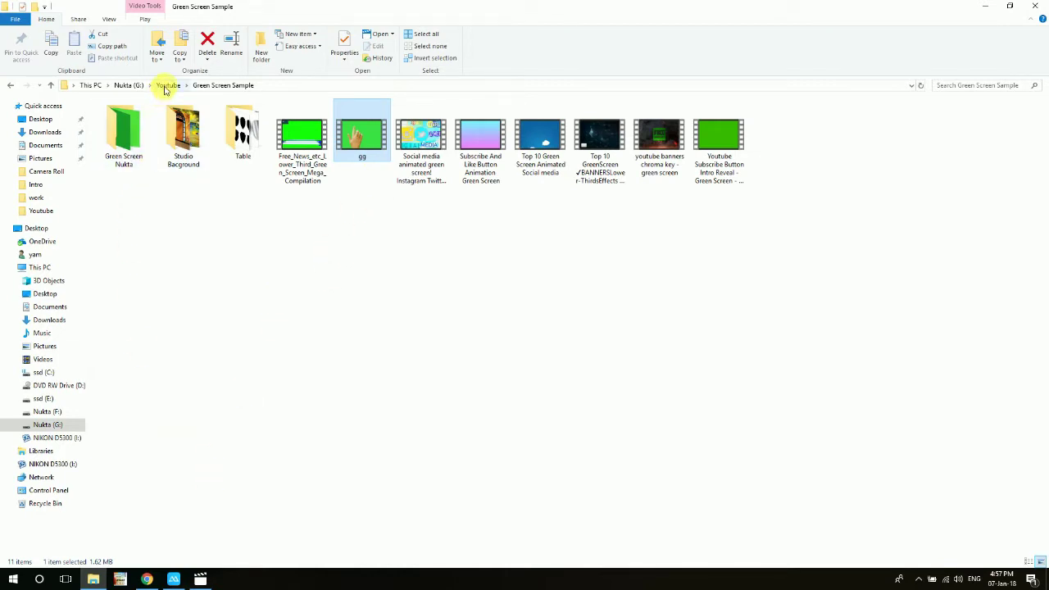
left_click(168, 85)
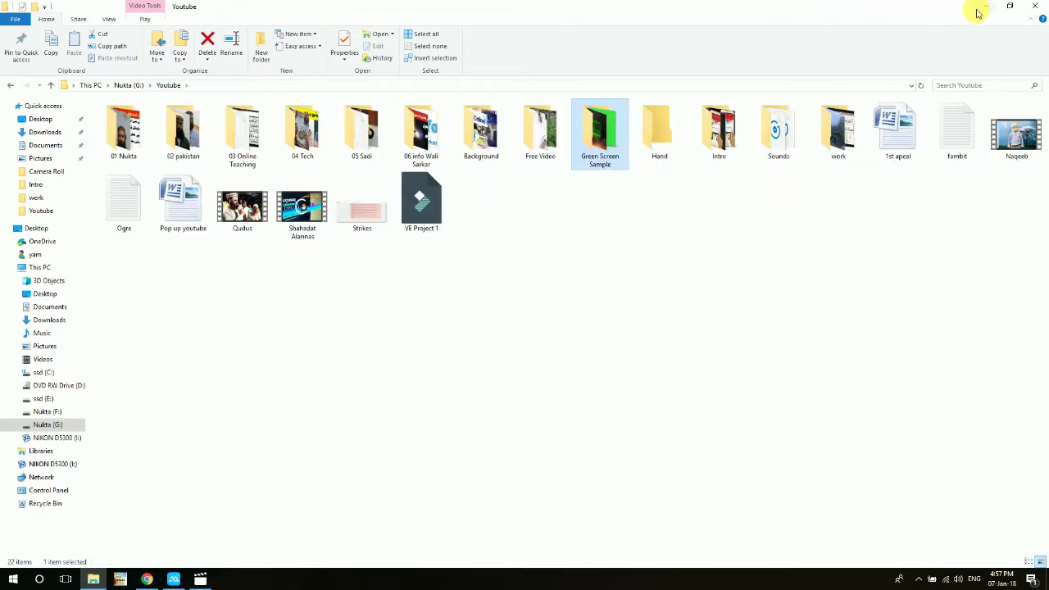
left_click(984, 7)
left_click(984, 6)
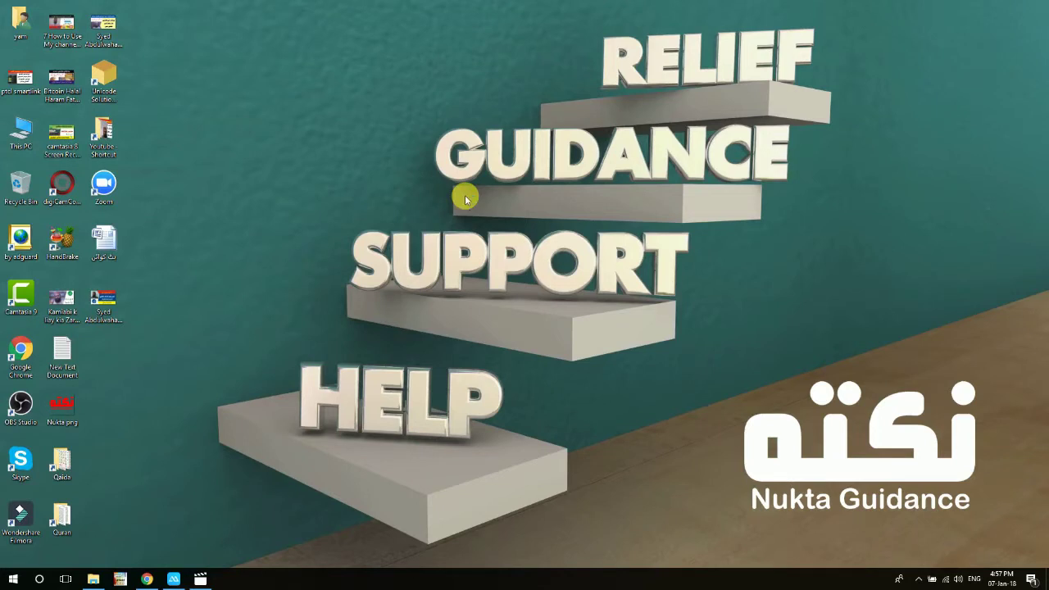
Switch to ApowerMirror, subscribe to the How to Pakistan channel on the mirrored phone, and turn on its bell notifications
left_click(173, 578)
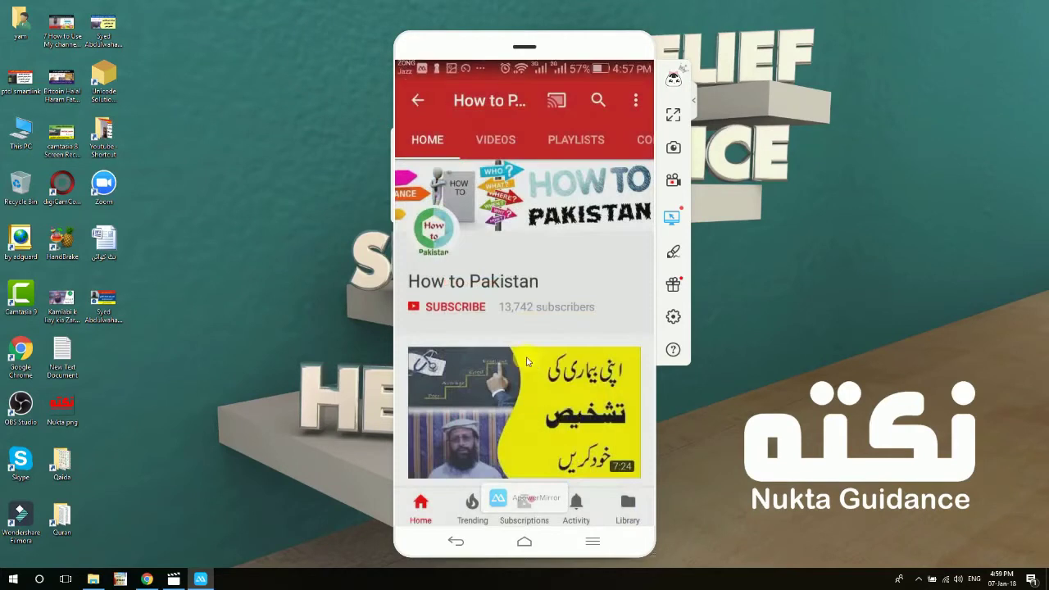
left_click(462, 313)
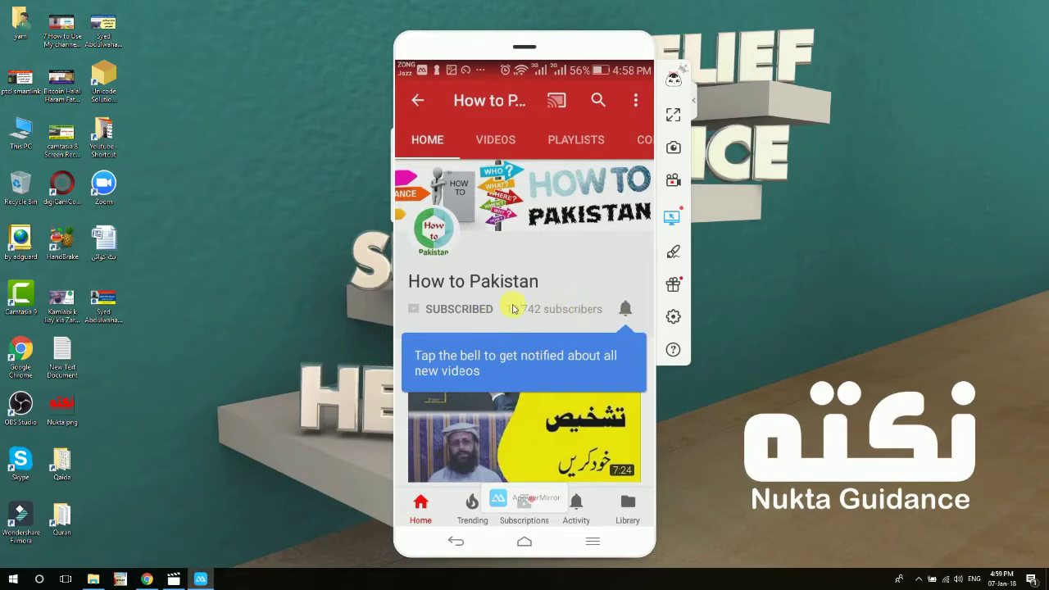
left_click(627, 313)
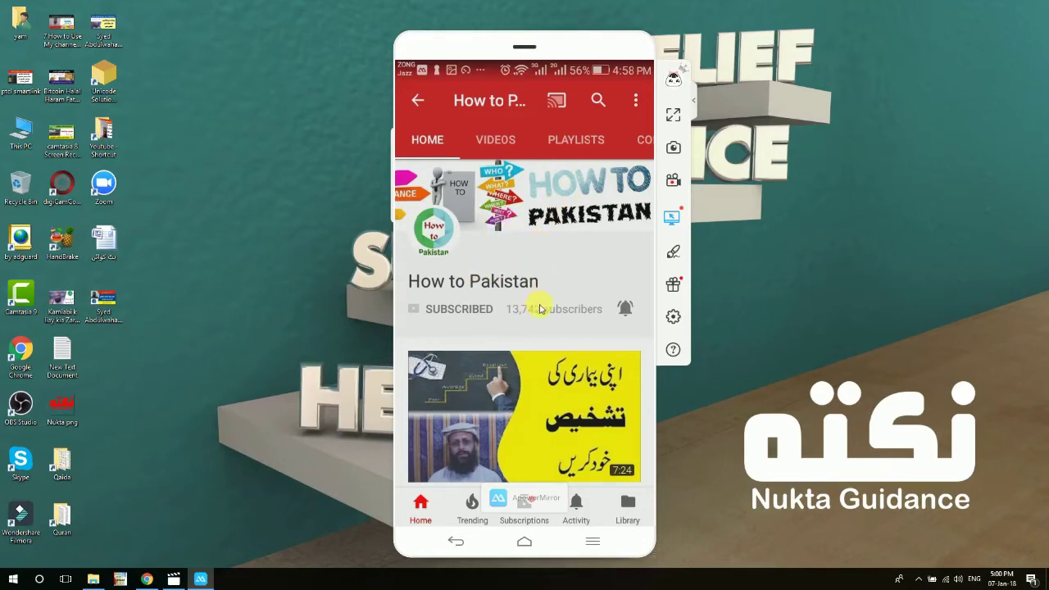
End the phone mirroring session and exit the ApowerMirror program completely
left_click(597, 95)
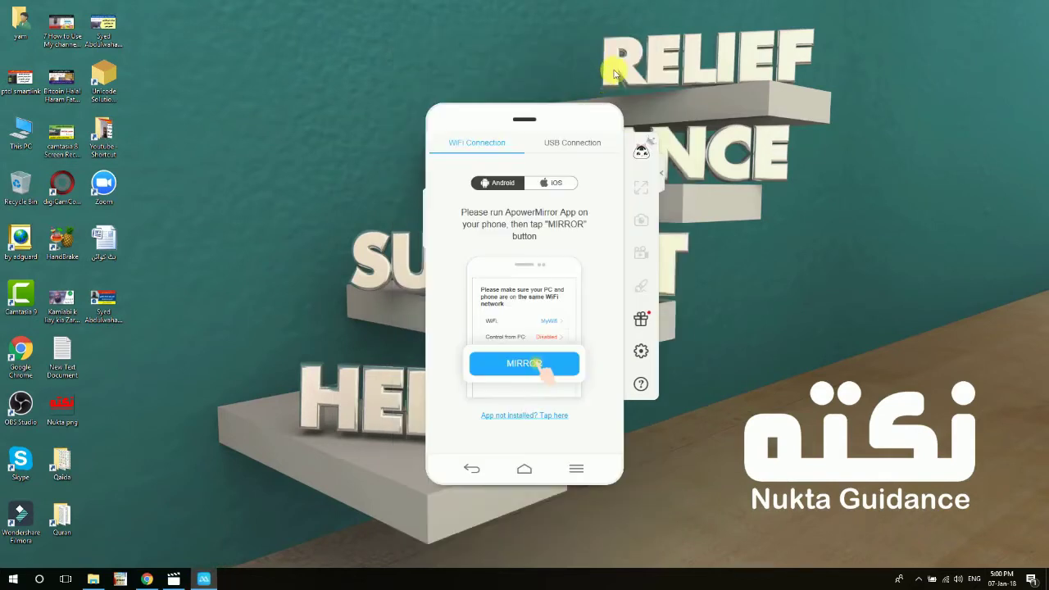
left_click(611, 126)
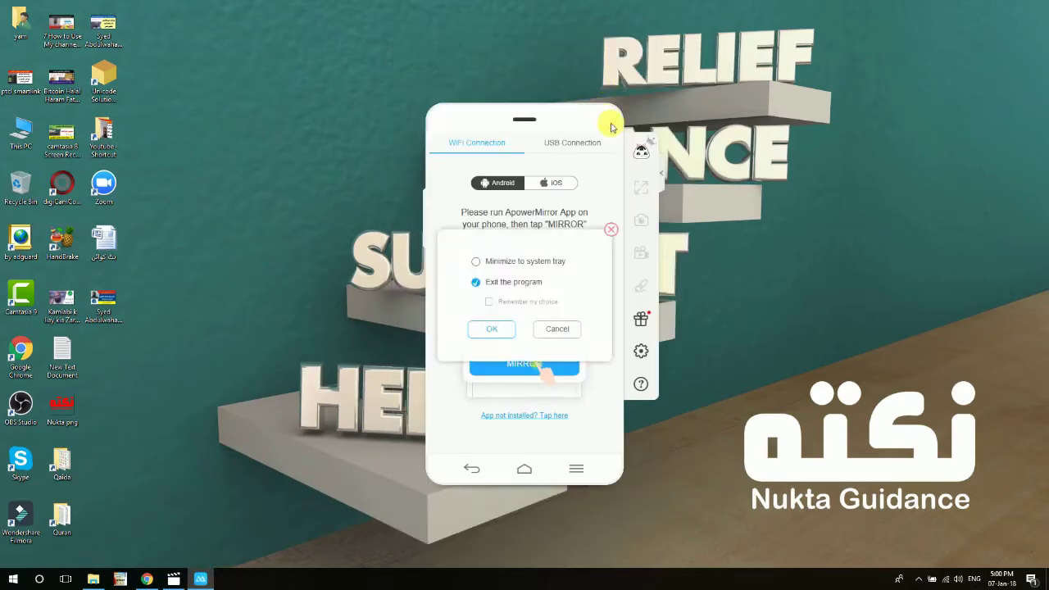
left_click(498, 328)
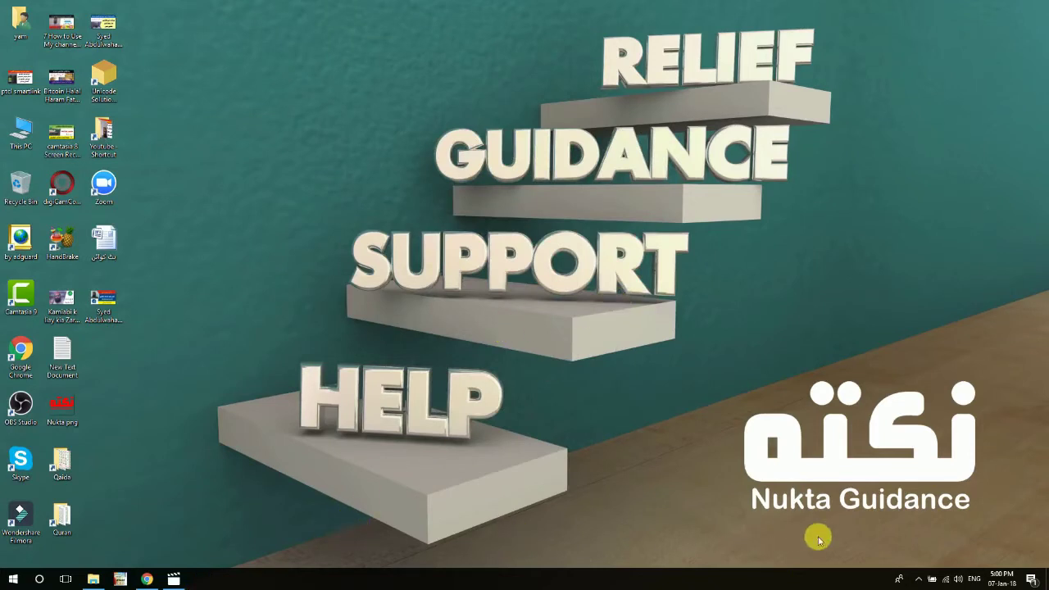
Disconnect the computer from the ZONG3 Wi-Fi network
left_click(948, 580)
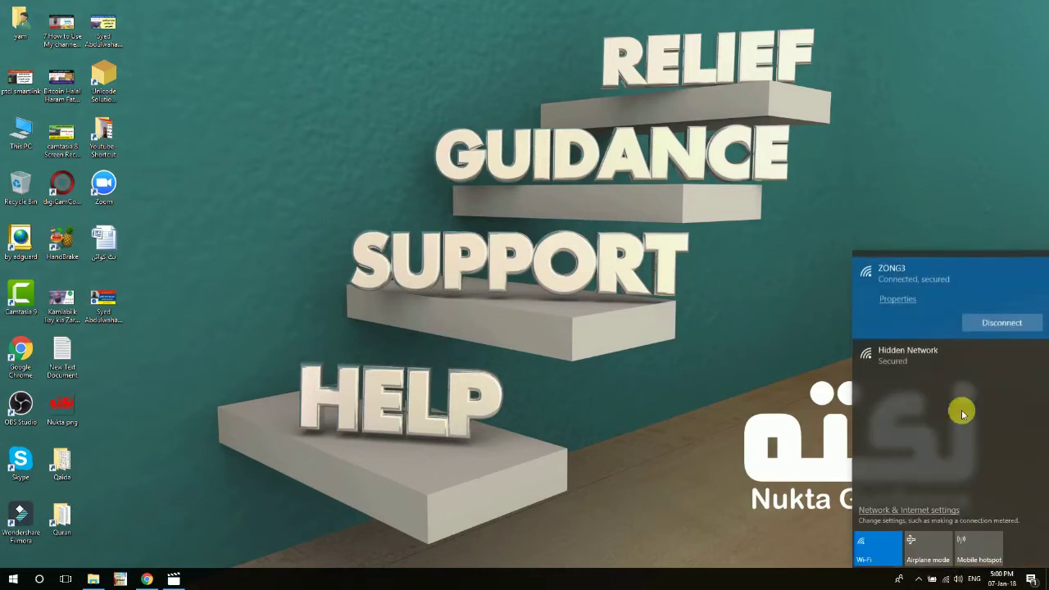
left_click(1015, 322)
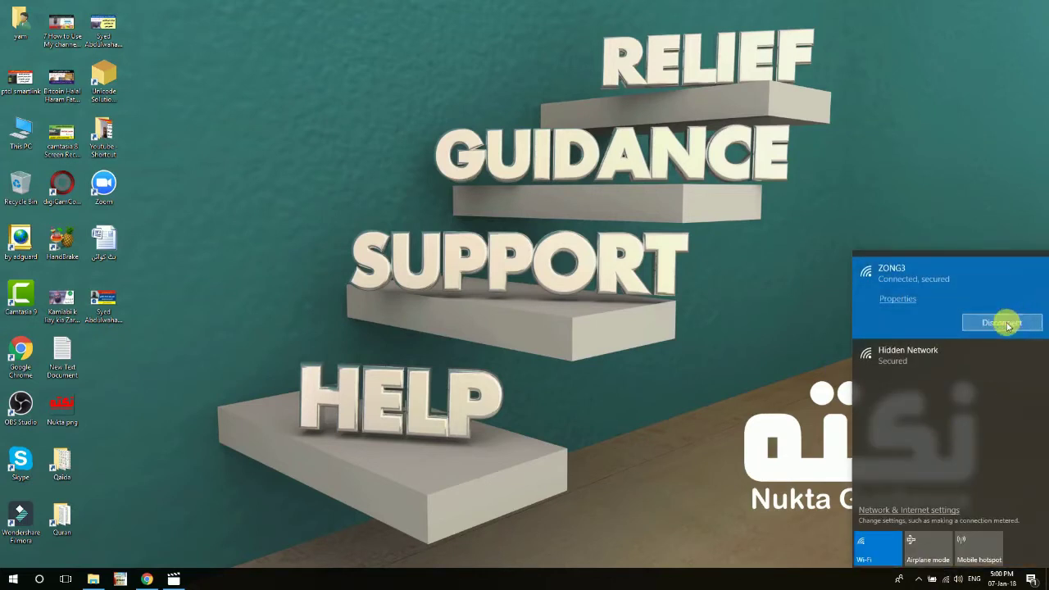
left_click(257, 295)
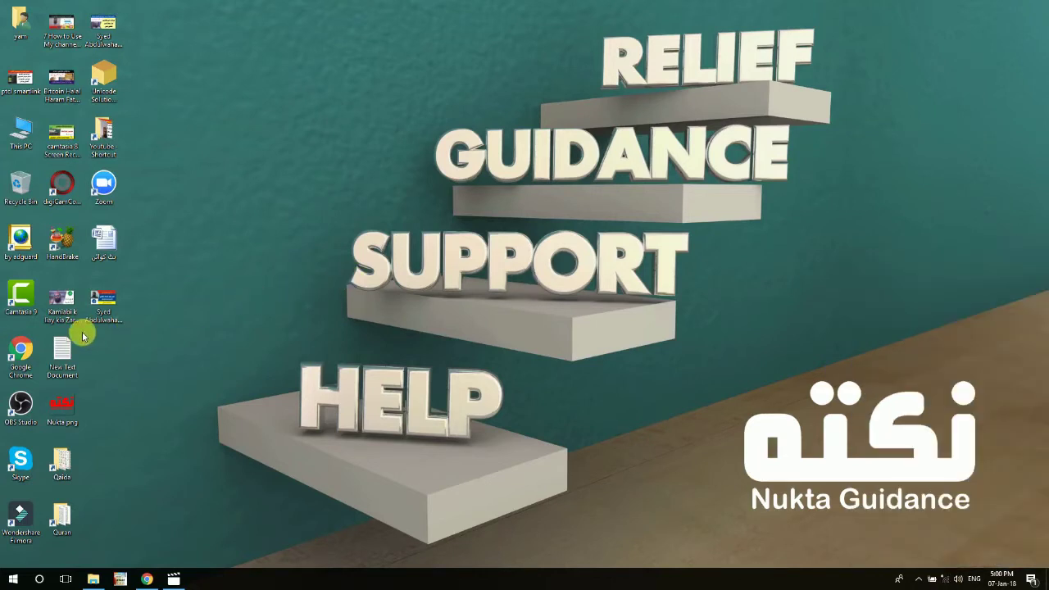
Launch Camtasia 9 and start a new project
left_click(24, 300)
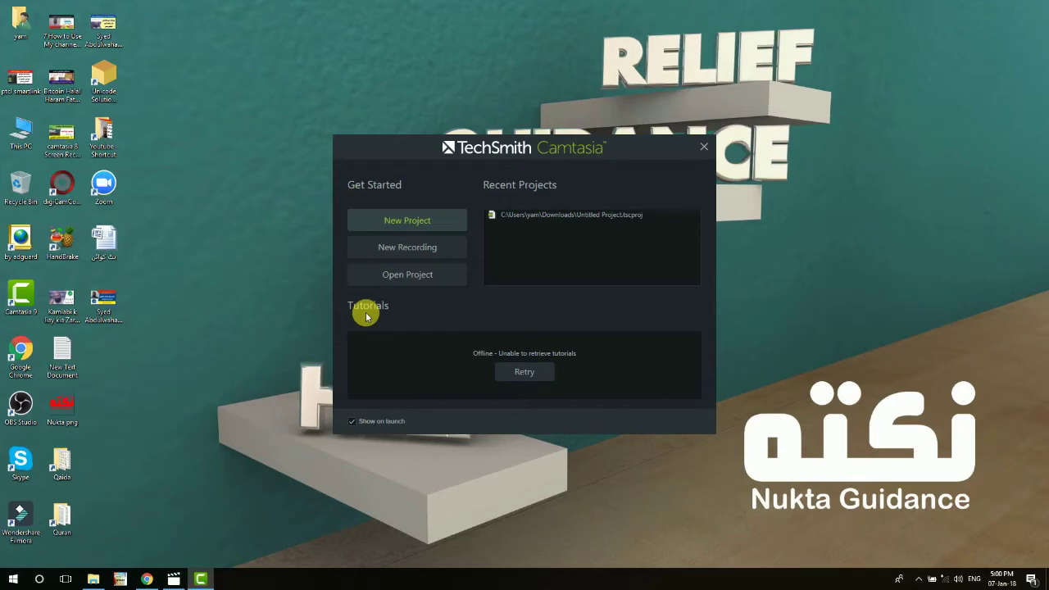
left_click(409, 217)
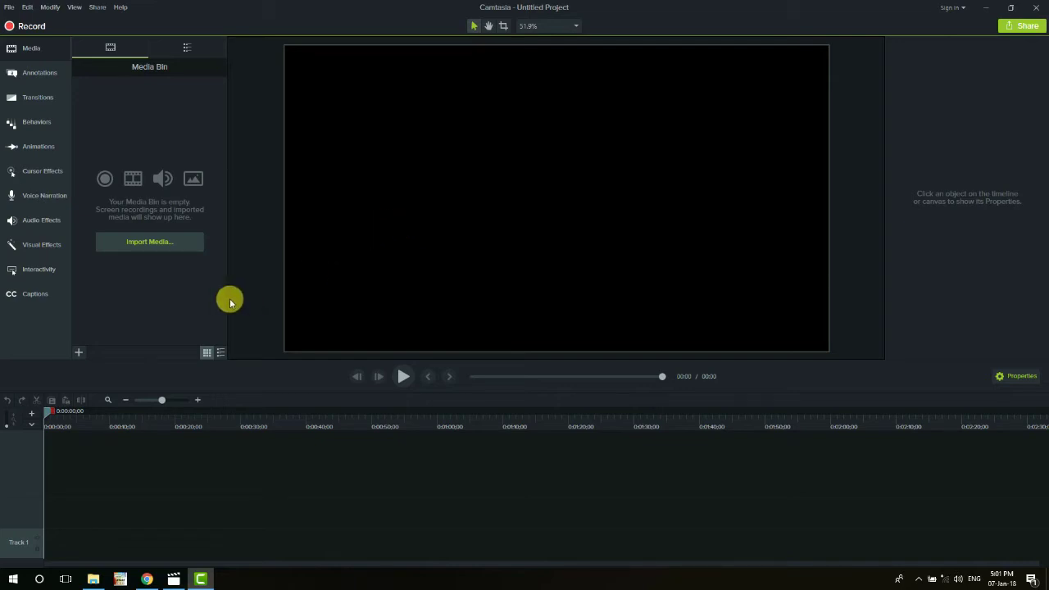
Import the gold phone frame image 580b57fbd9996e24bc43bf8a (1) from the Youtube > work > 1 Mobile Sub folder into the media bin
left_click(154, 247)
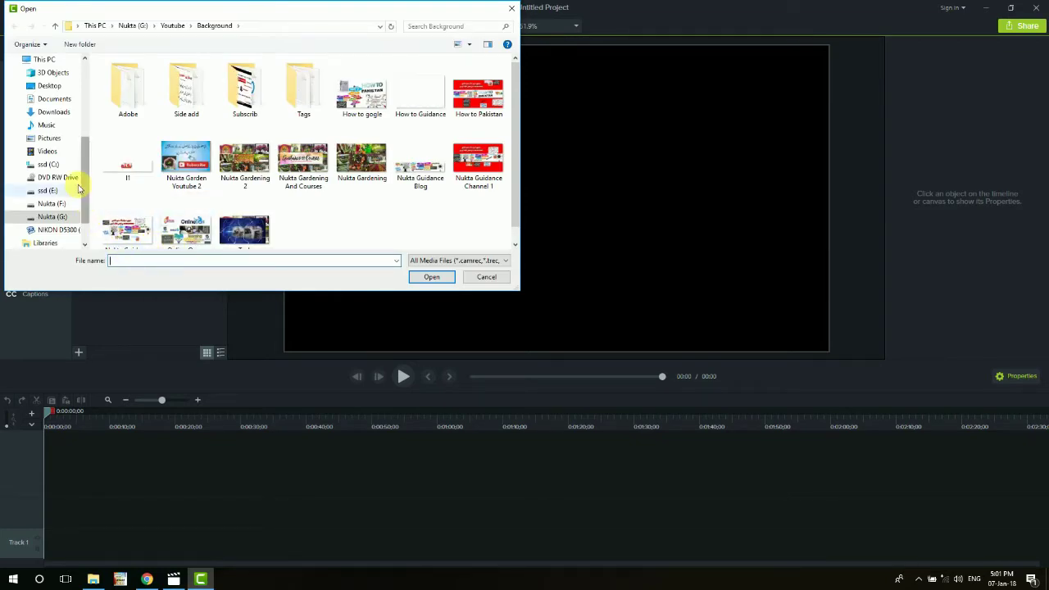
scroll(52, 202, "up", 2)
left_click(45, 85)
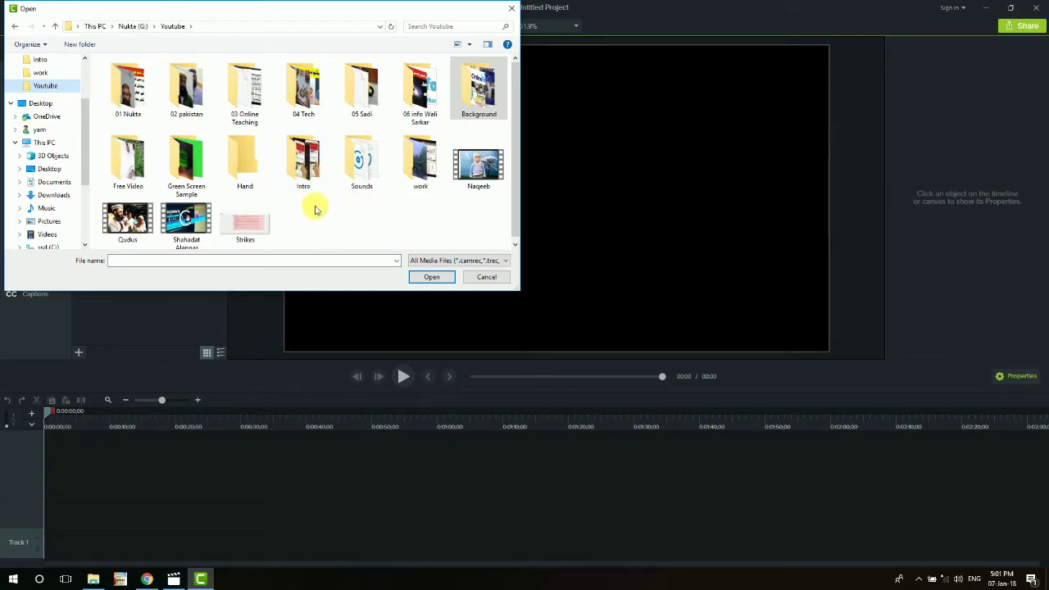
left_click(199, 168)
double_click(199, 167)
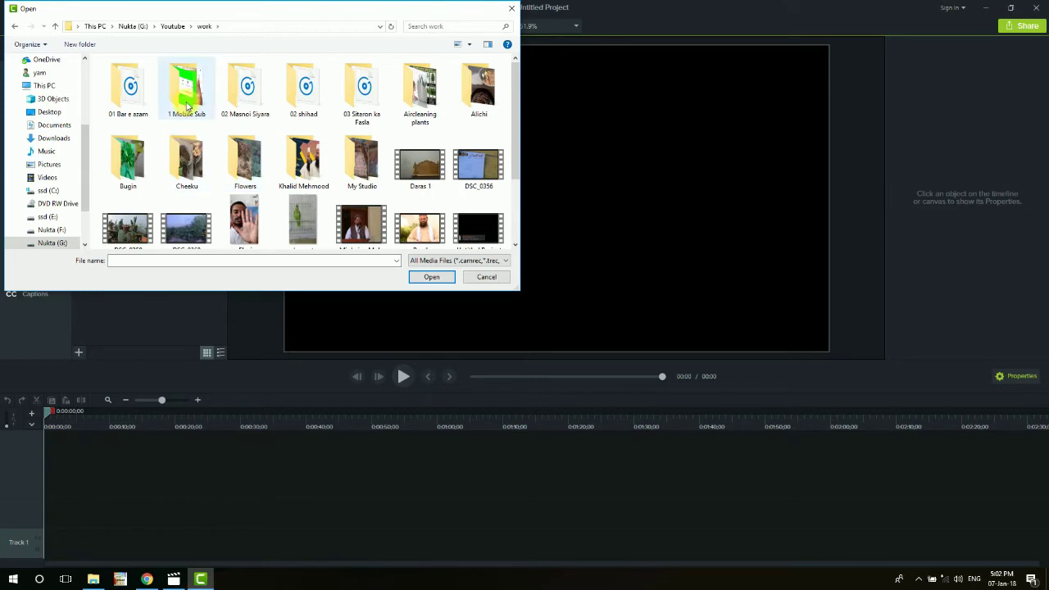
double_click(187, 104)
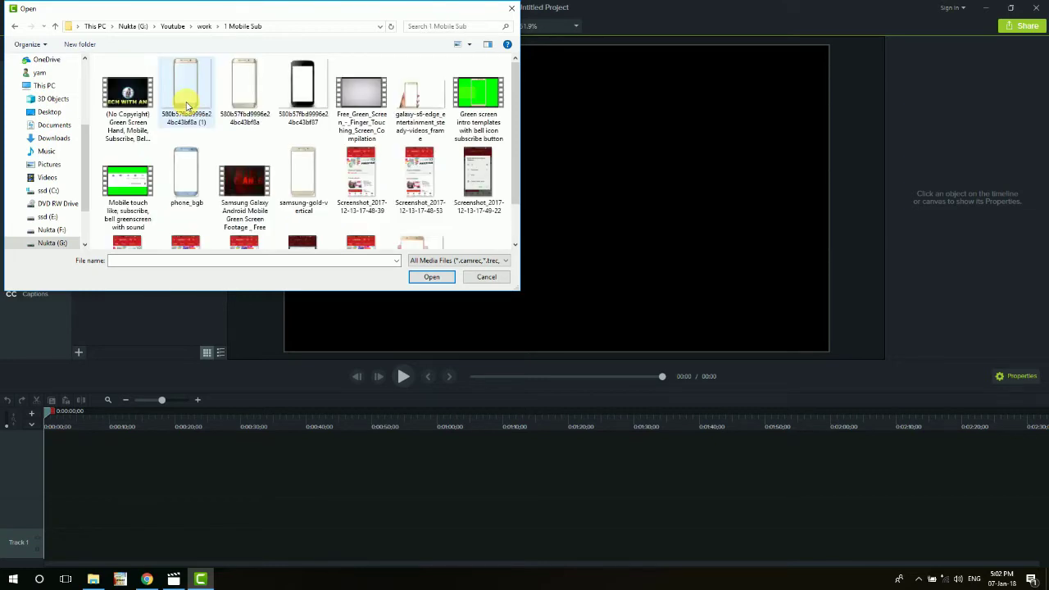
left_click(189, 97)
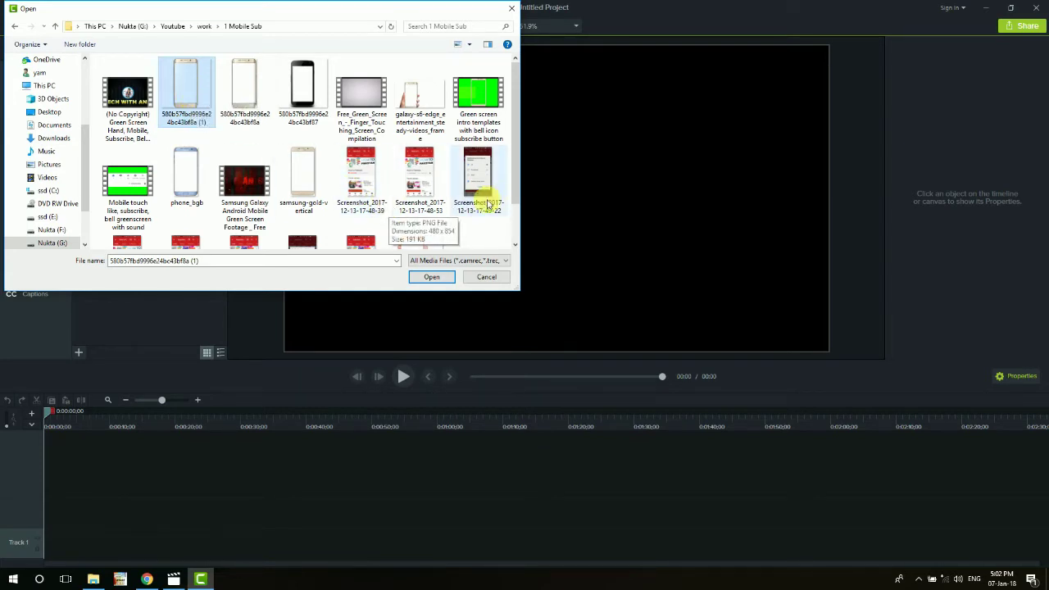
left_click(431, 276)
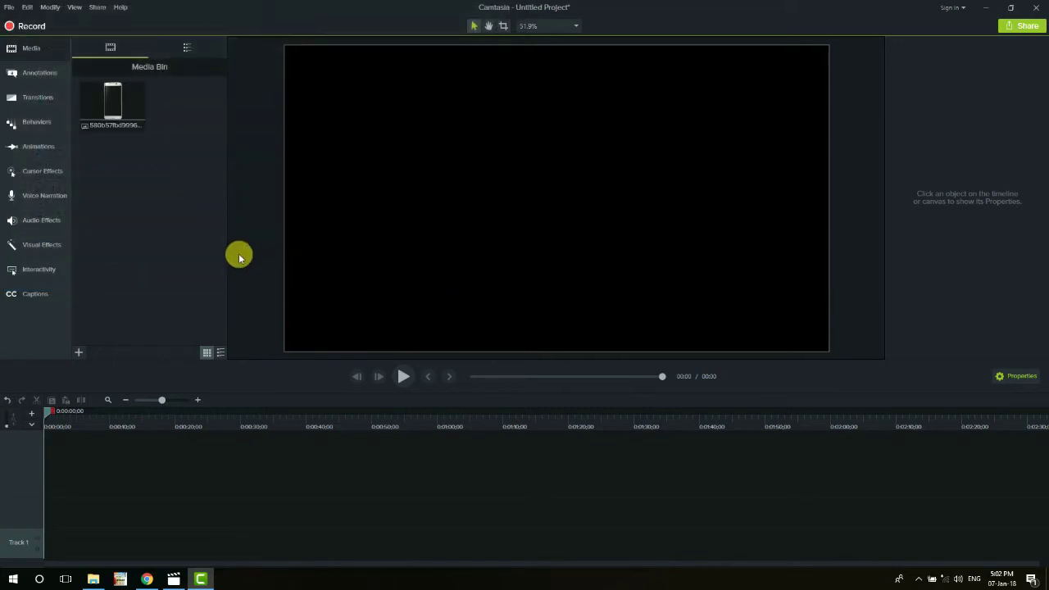
Import the three channel screenshots of 2017-12-13 ending in 17-48-39, 17-48-53 and 17-49-30 into the media bin
left_click(79, 352)
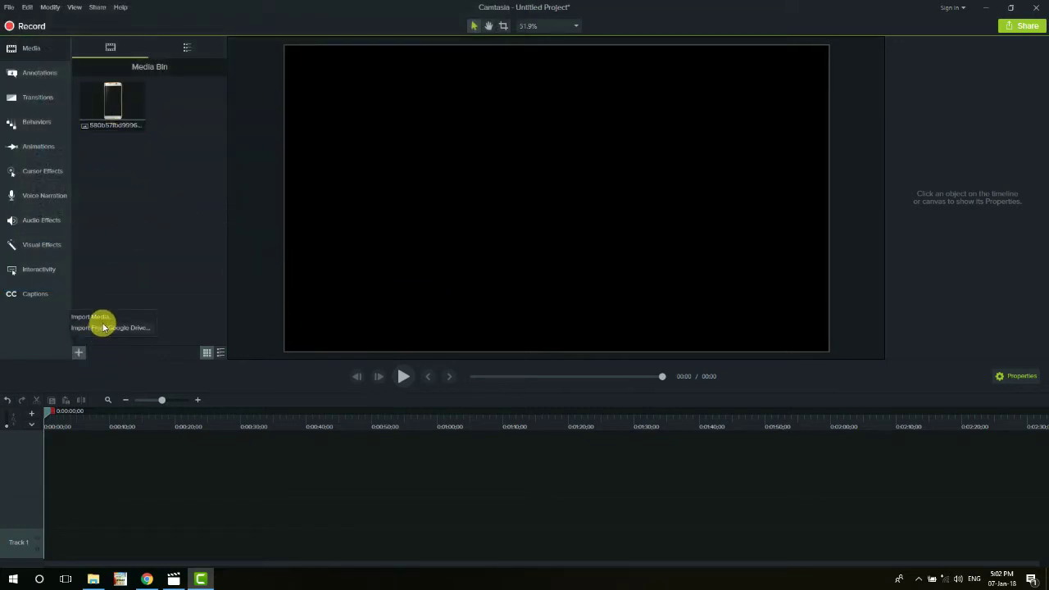
left_click(119, 316)
left_click_drag(519, 140, 514, 198)
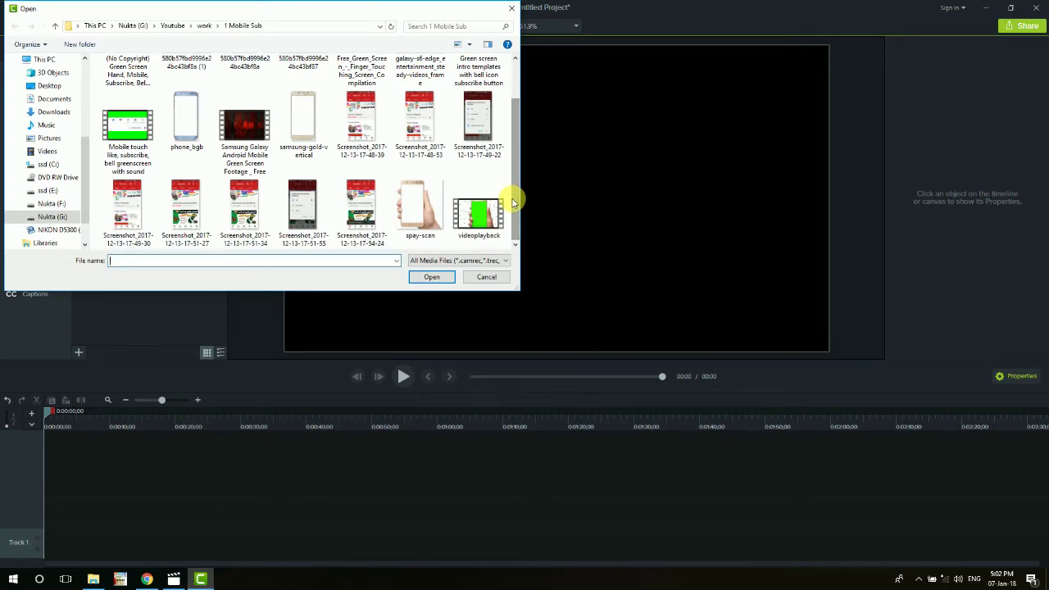
left_click(363, 121)
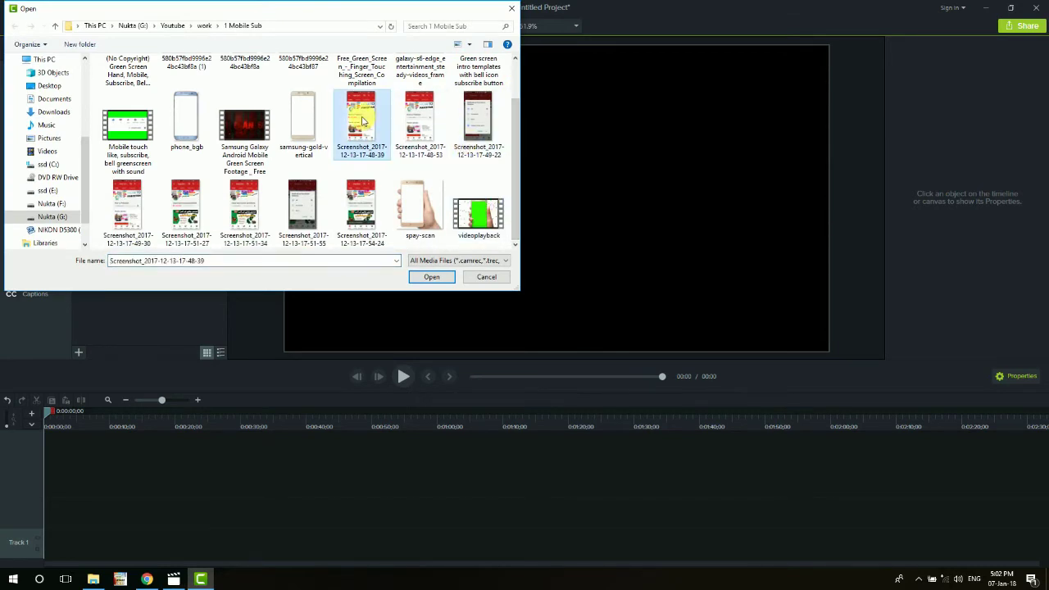
left_click(419, 121, "ctrl")
left_click(127, 205, "ctrl")
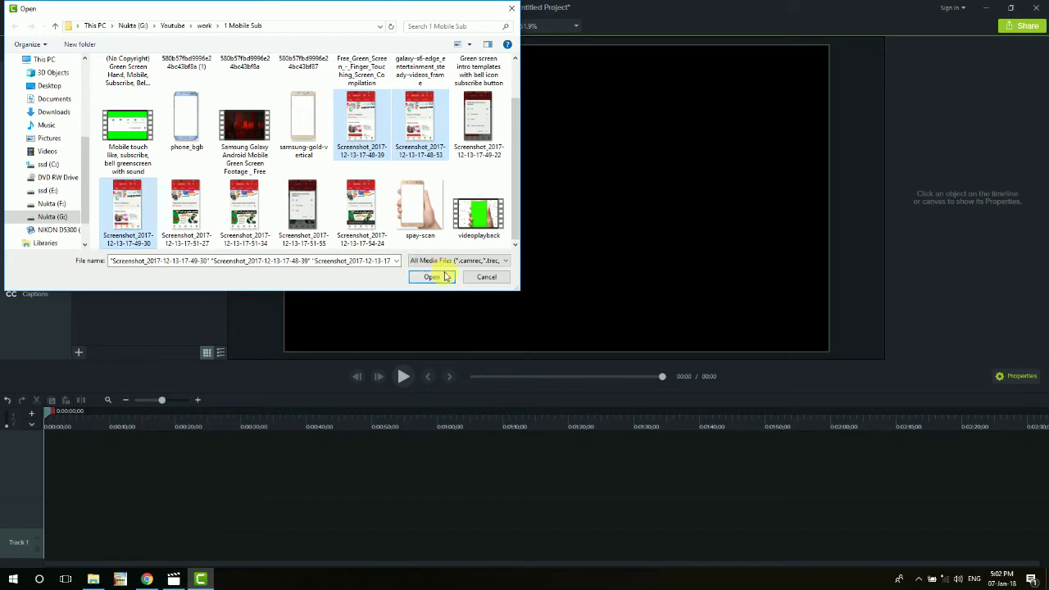
left_click(432, 277)
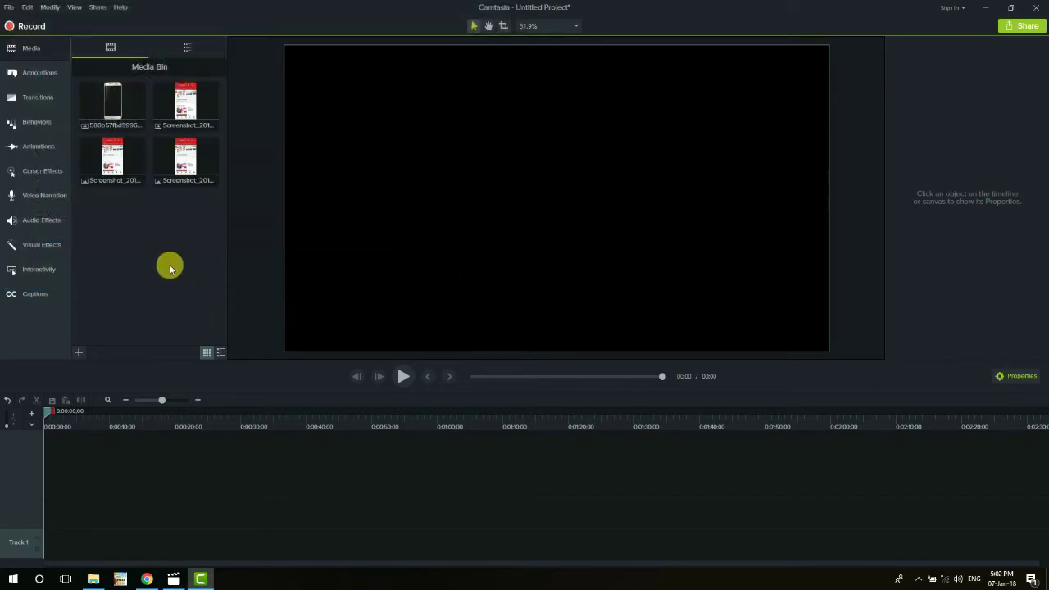
Import the green-screen hand video gg from the Youtube > Green Screen Sample folder into the media bin
left_click(78, 352)
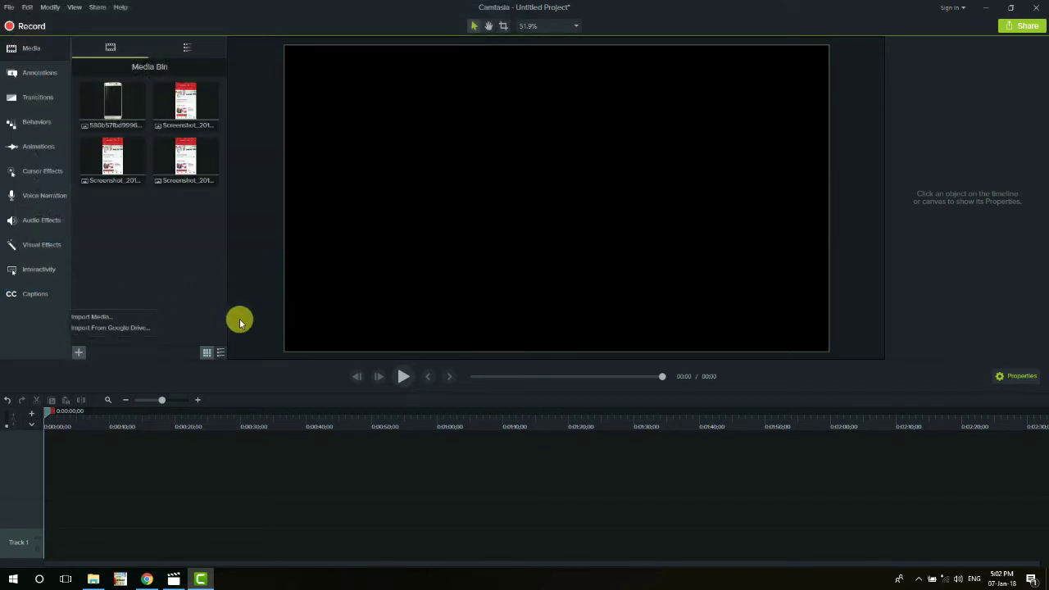
left_click(135, 316)
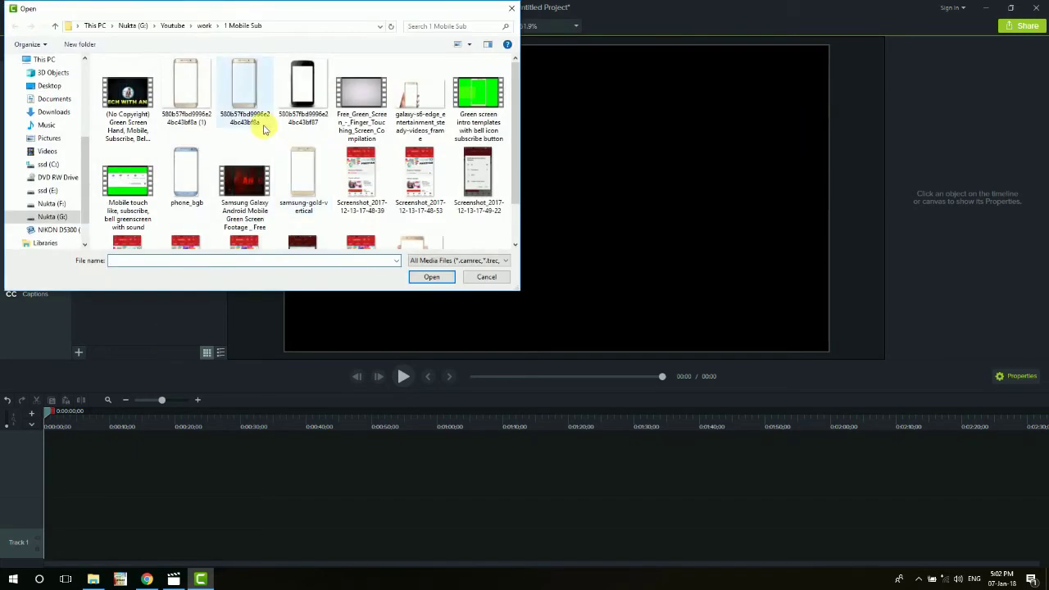
left_click(172, 26)
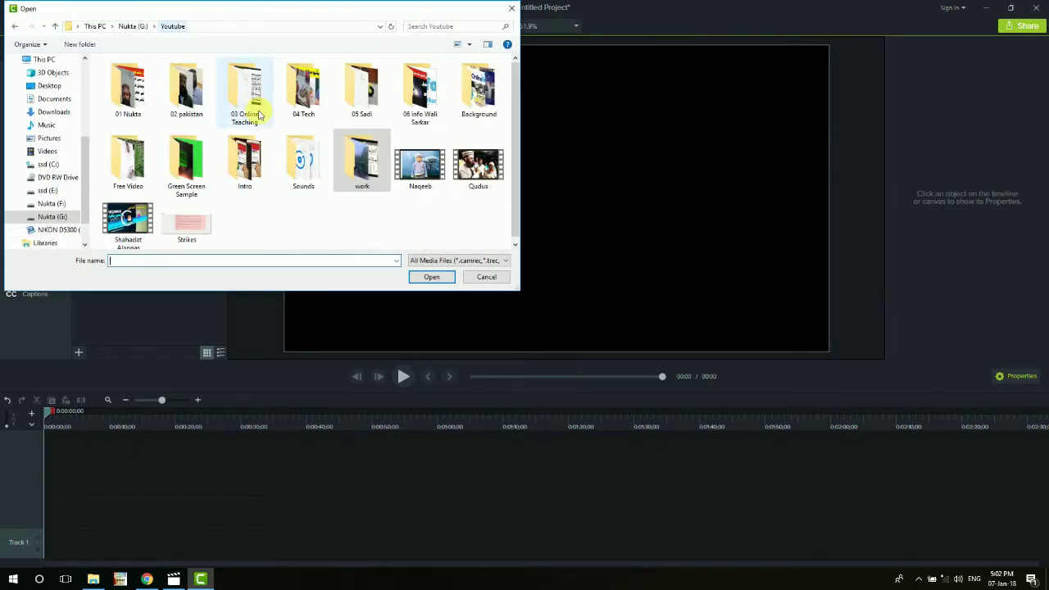
double_click(188, 164)
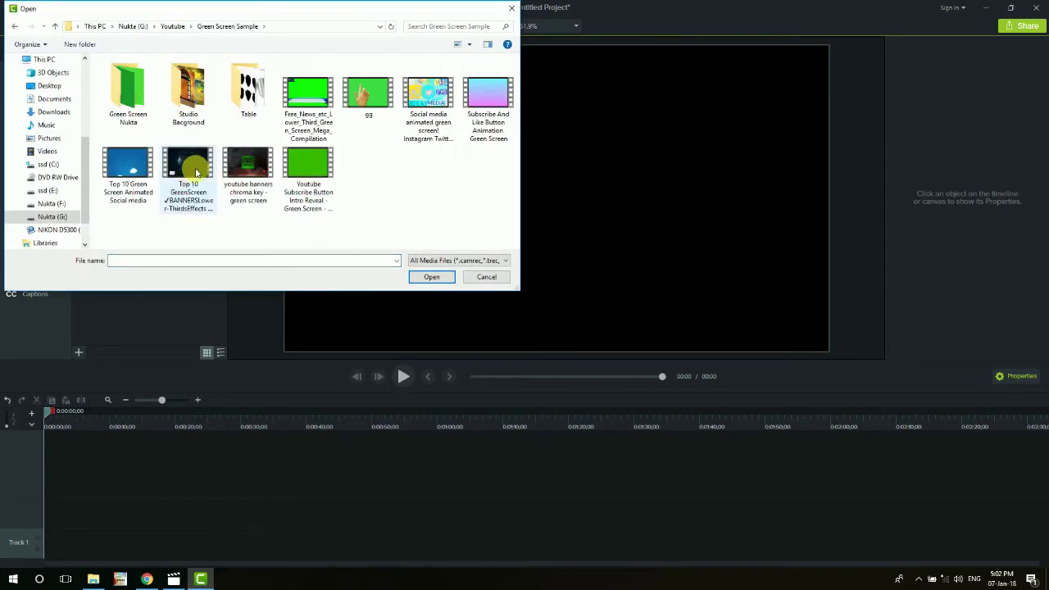
double_click(371, 94)
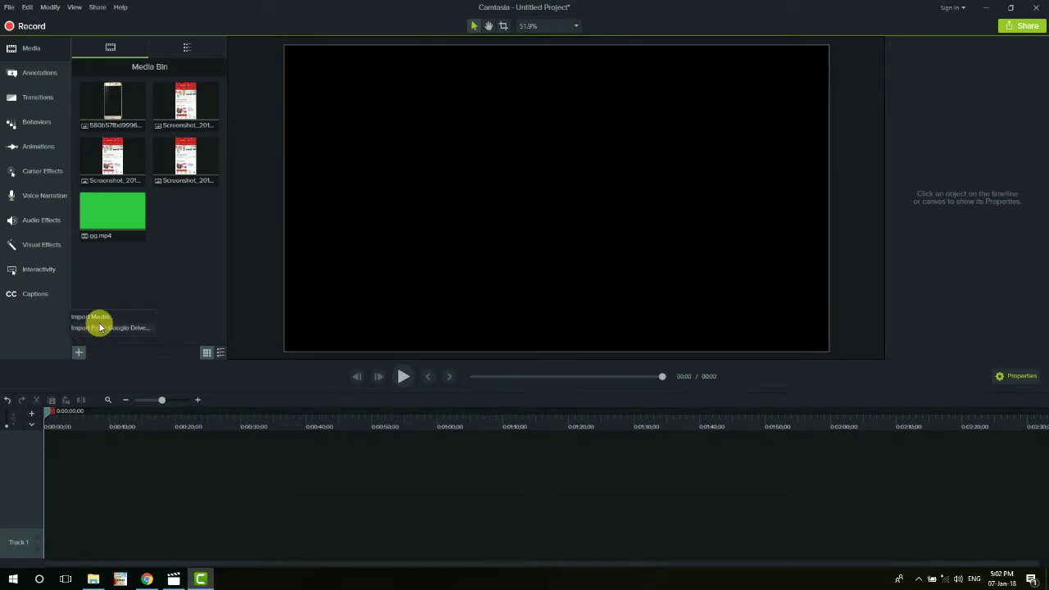
Import the How to Pakistan video from the Youtube > Intro folder into the media bin
left_click(97, 317)
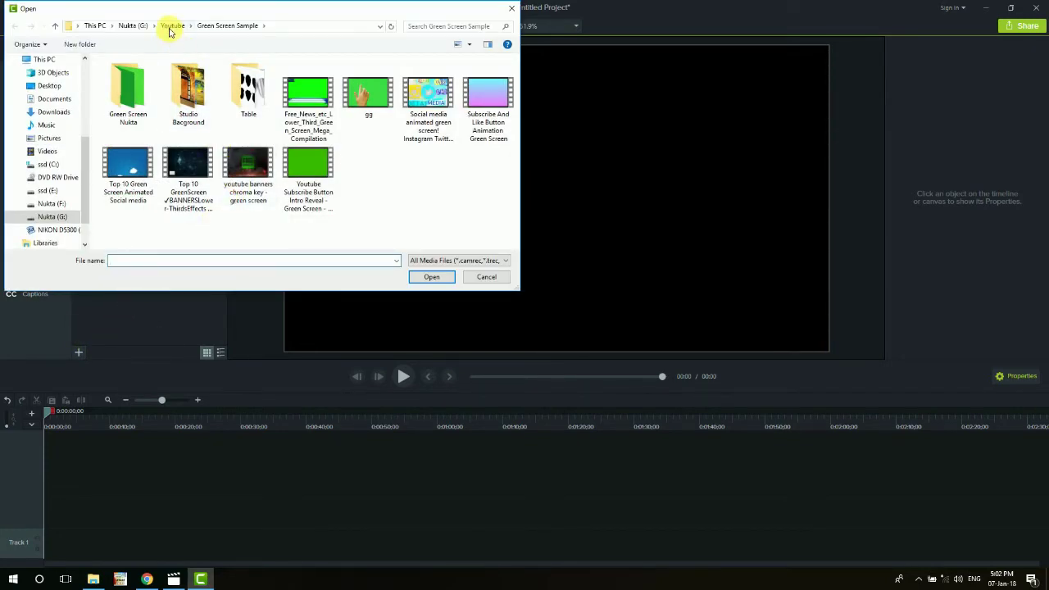
left_click(170, 30)
double_click(249, 149)
double_click(139, 158)
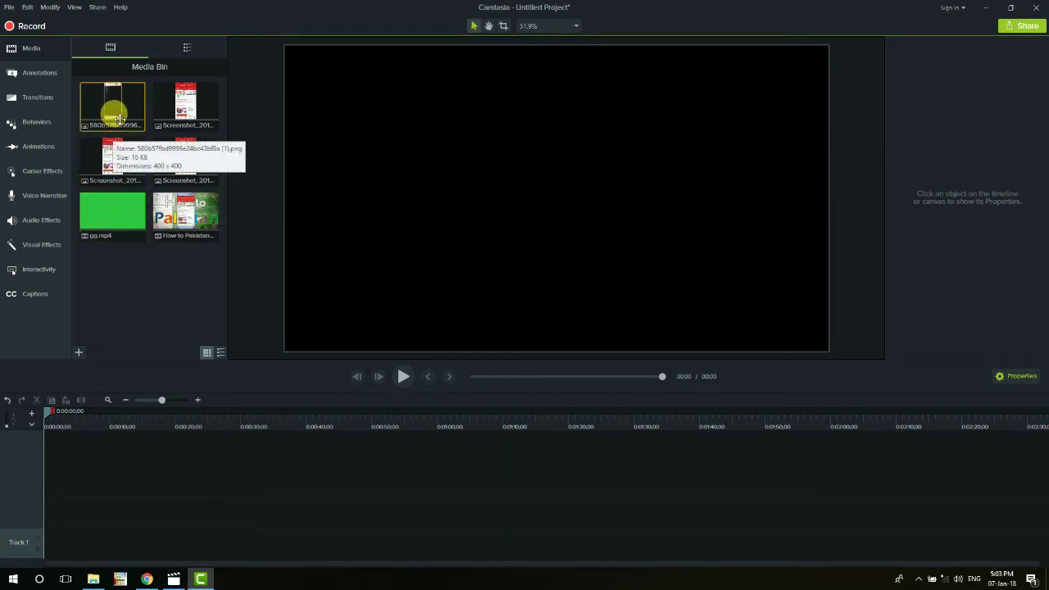
Set the project's canvas dimensions to 720p HD (1280x720), with the timeline left empty
left_click_drag(119, 118, 44, 522)
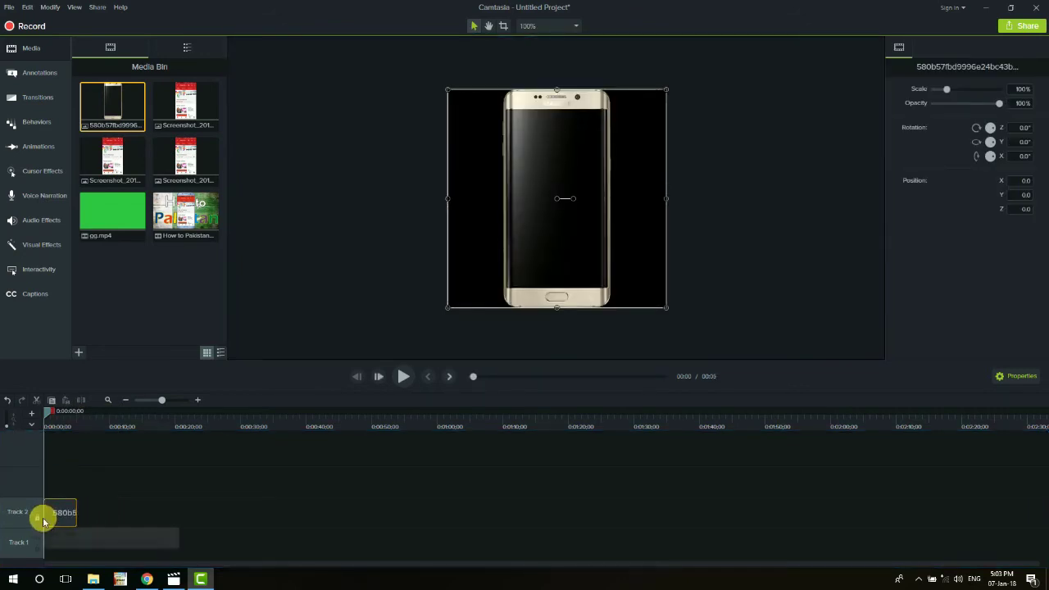
key("ctrl+z")
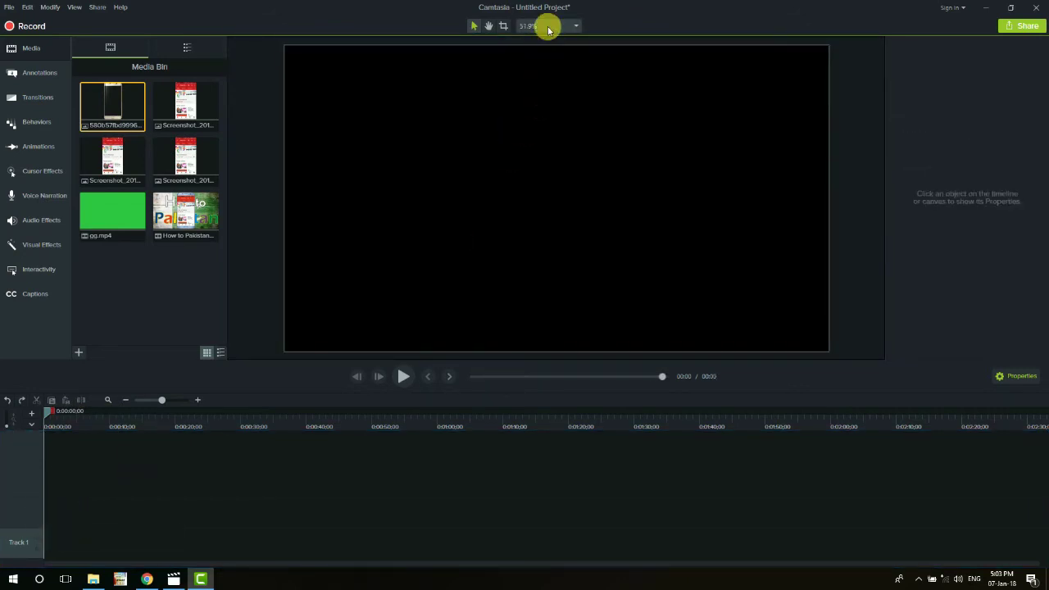
left_click(546, 26)
left_click(547, 159)
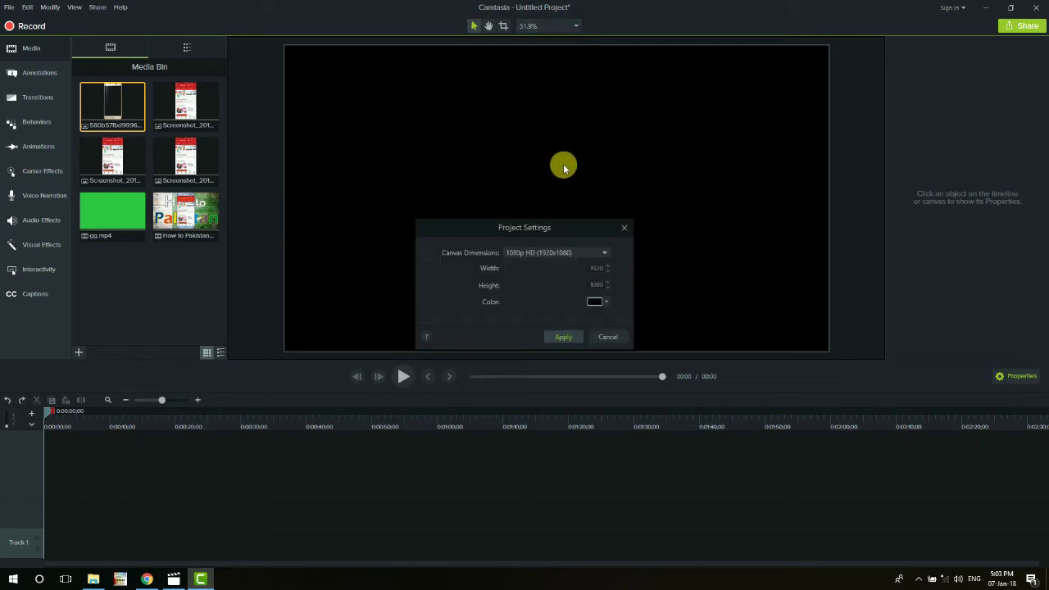
left_click(584, 254)
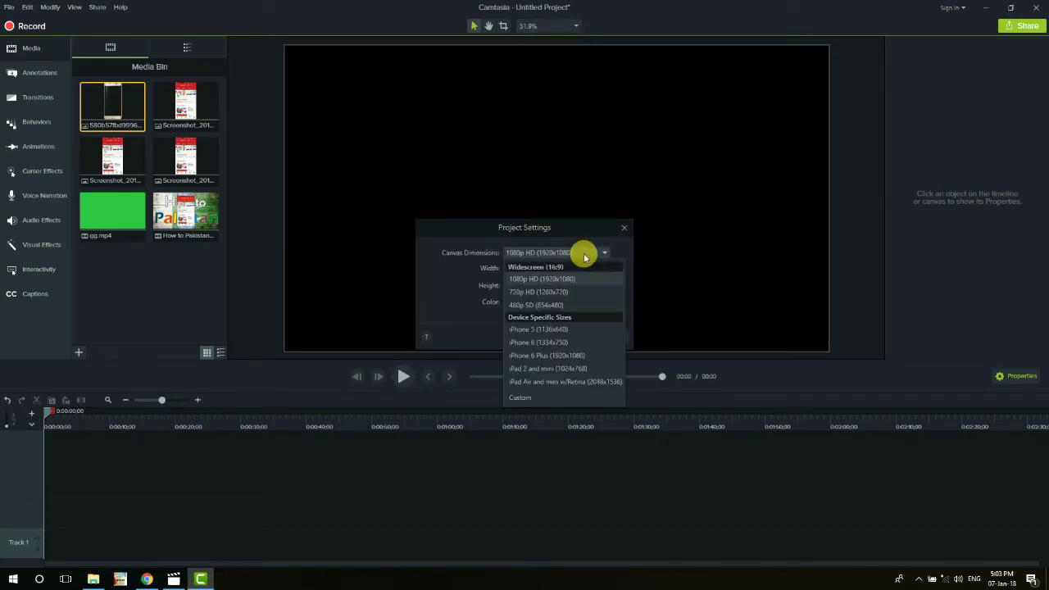
left_click(564, 292)
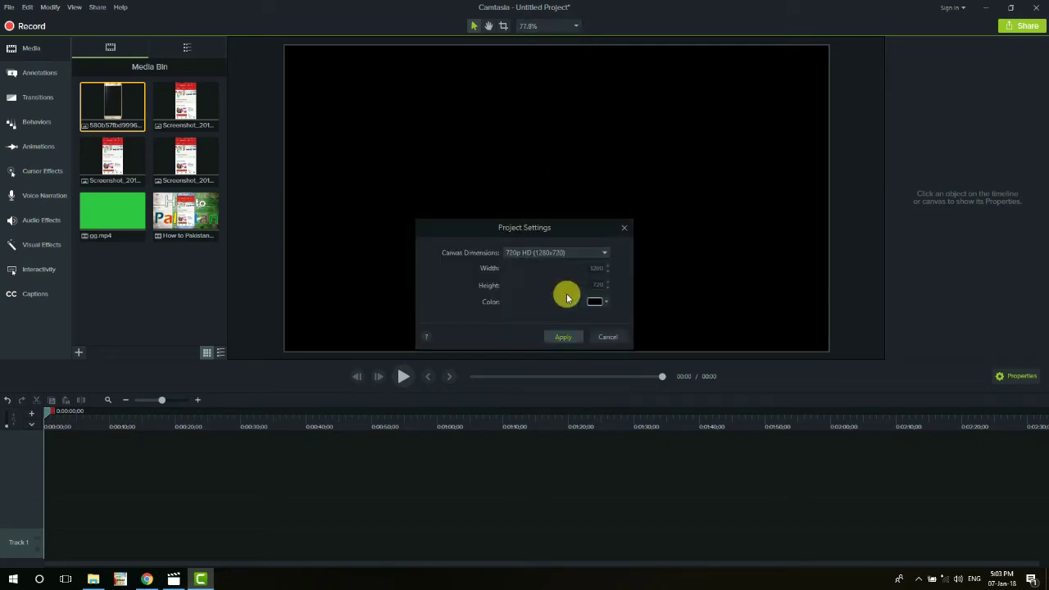
left_click(563, 337)
Place the phone frame image at the start of Track 2 and enlarge it to 180%, centred and filling the canvas height
left_click_drag(110, 106, 41, 500)
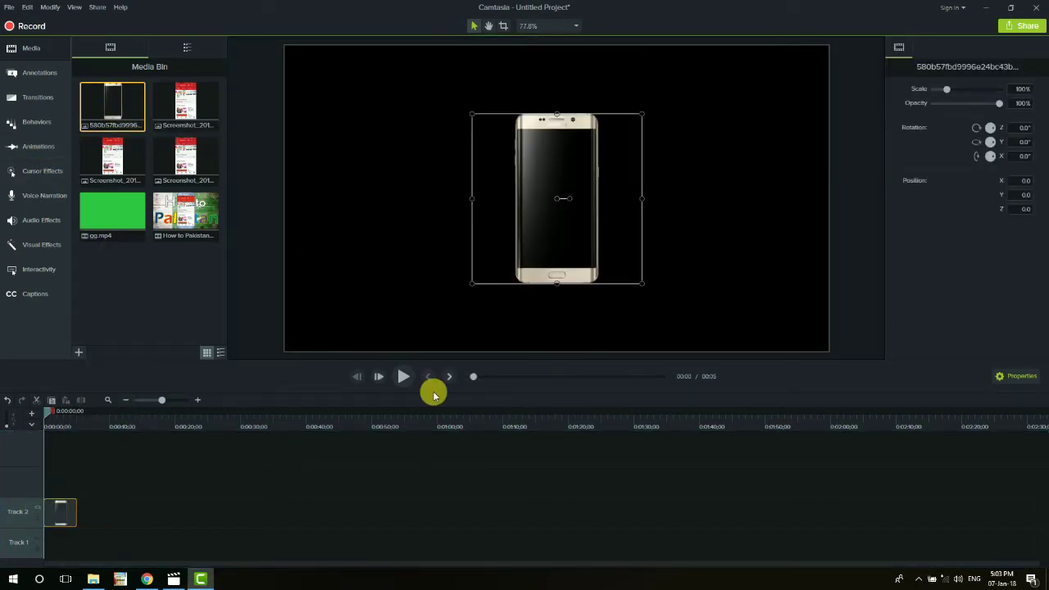
left_click_drag(642, 285, 712, 317)
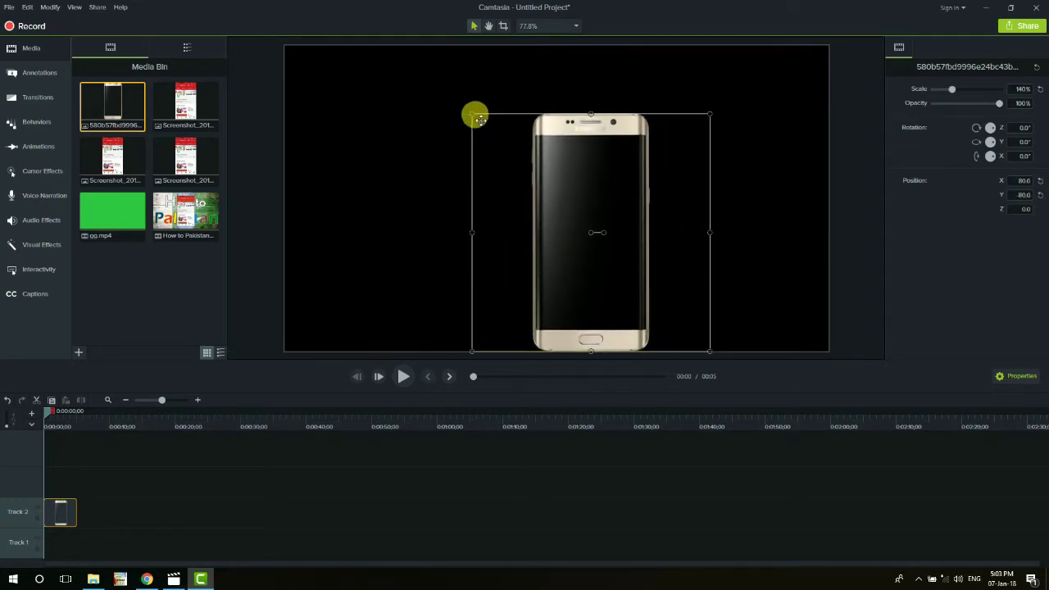
left_click_drag(477, 119, 404, 73)
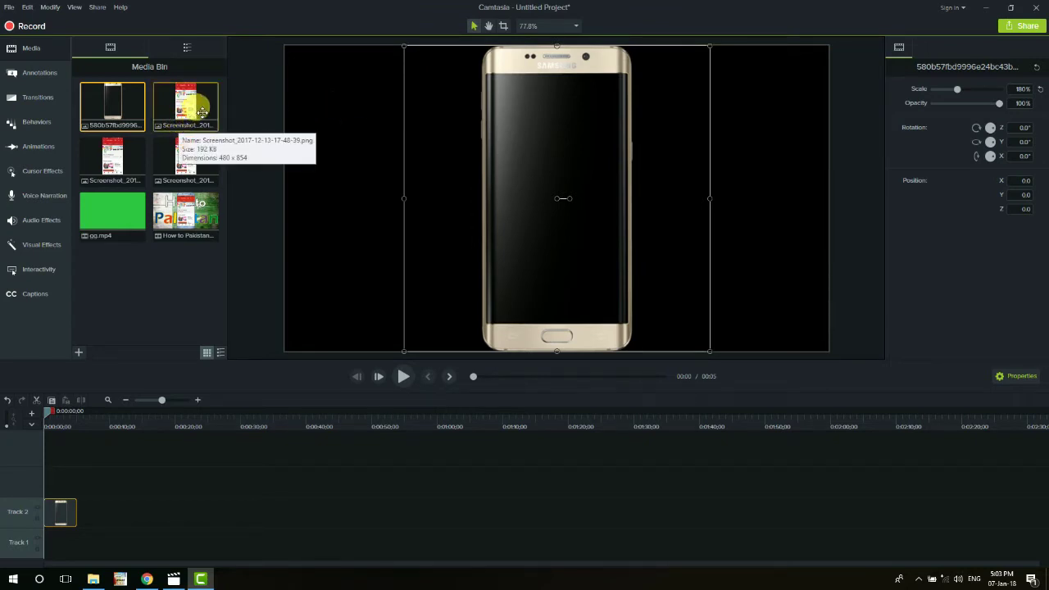
Place the 17-48-39 screenshot at the start of Track 3 and scale it to about 69.8% to fit the phone's screen area
left_click_drag(202, 113, 48, 465)
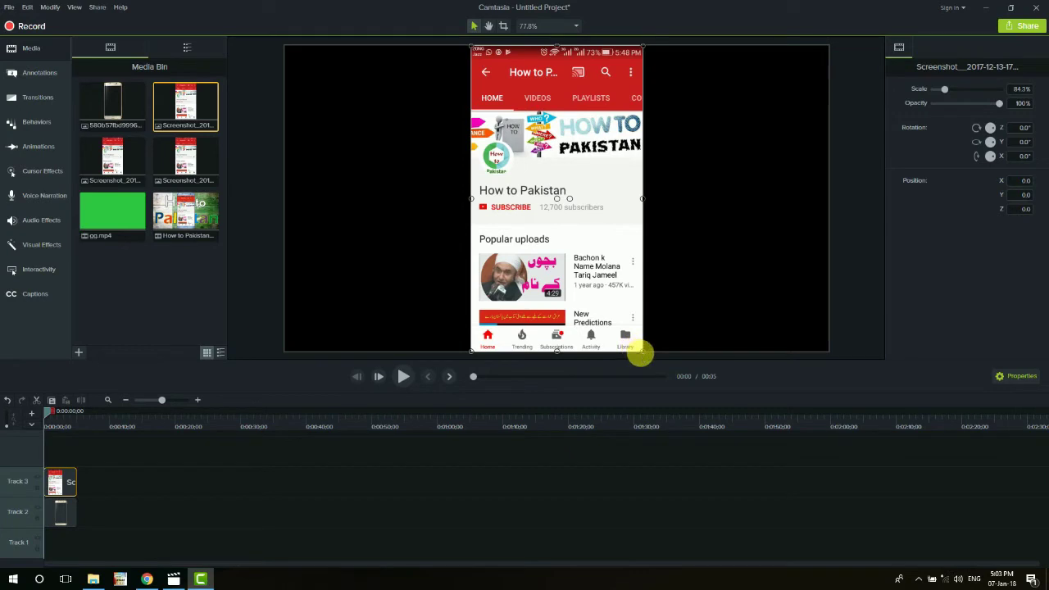
left_click_drag(643, 351, 589, 256)
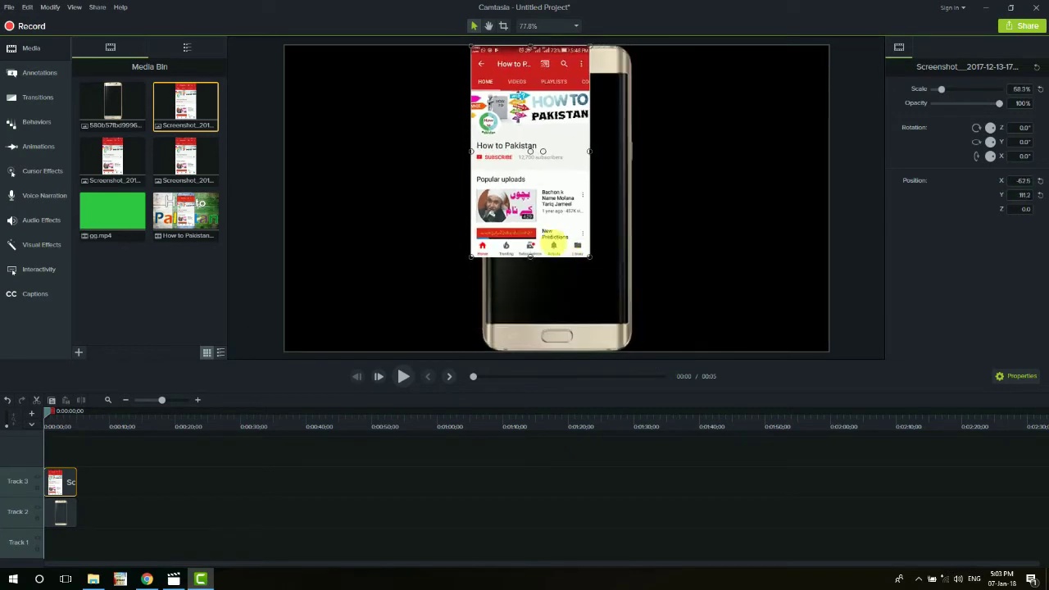
left_click_drag(524, 156, 564, 184)
left_click(511, 281)
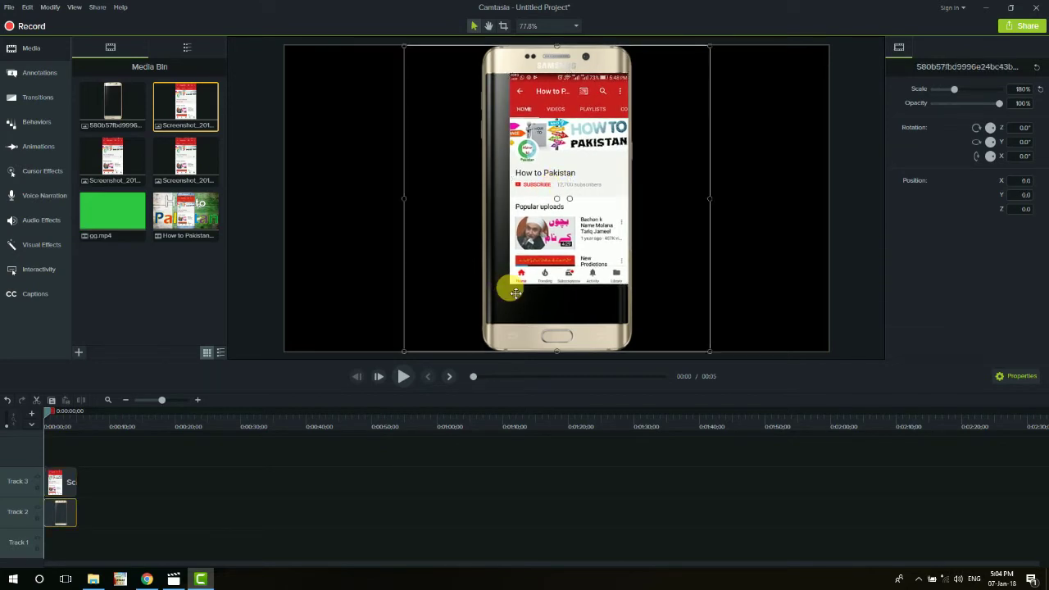
left_click_drag(514, 288, 488, 326)
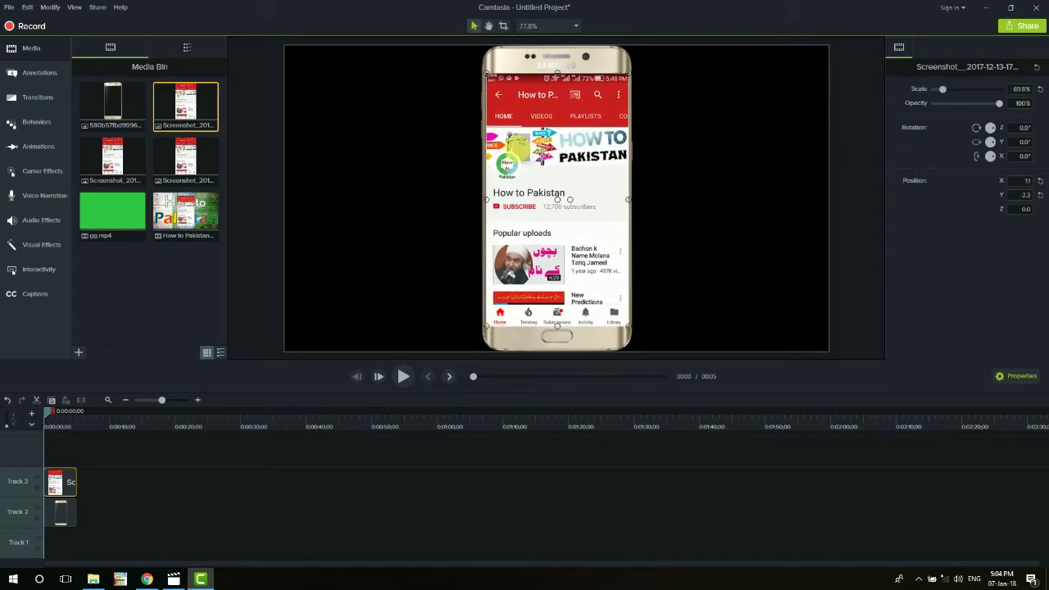
left_click(243, 453)
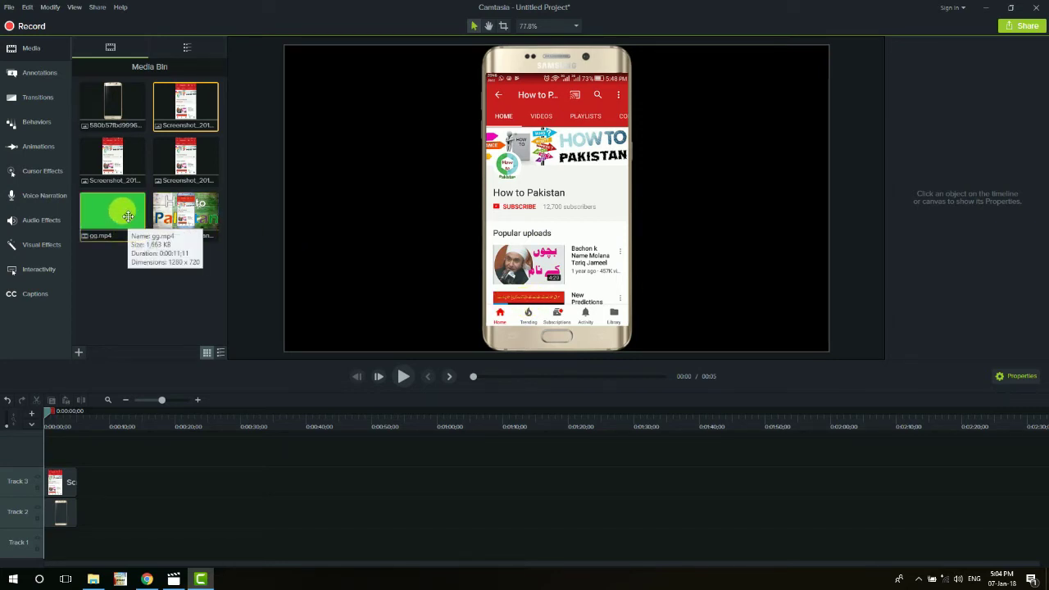
Place the gg.mp4 hand clip at the start of Track 4 and apply the Remove a Color effect to it
left_click_drag(128, 215, 29, 453)
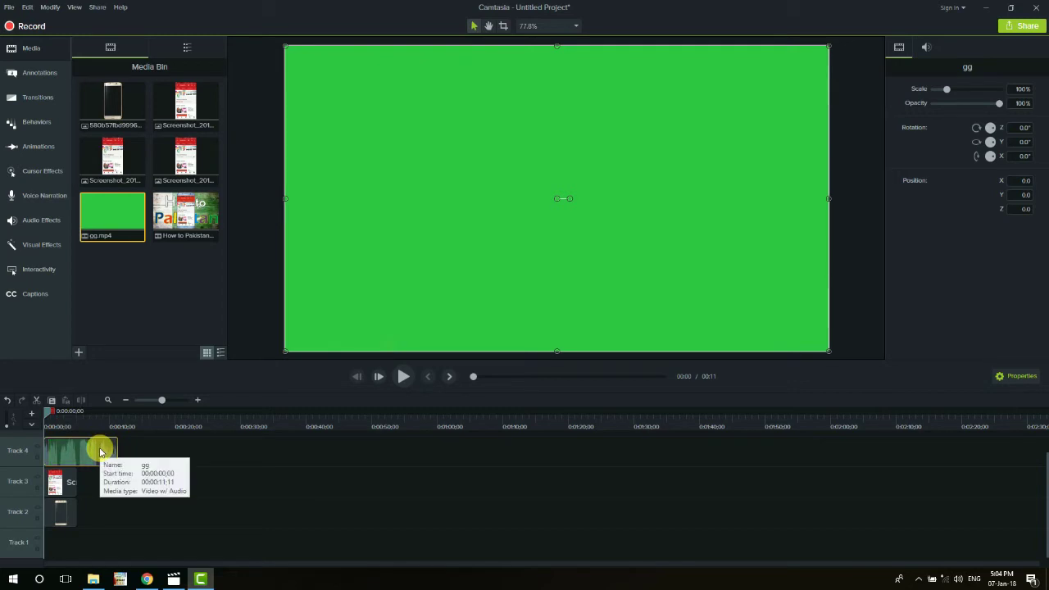
left_click_drag(63, 421, 73, 412)
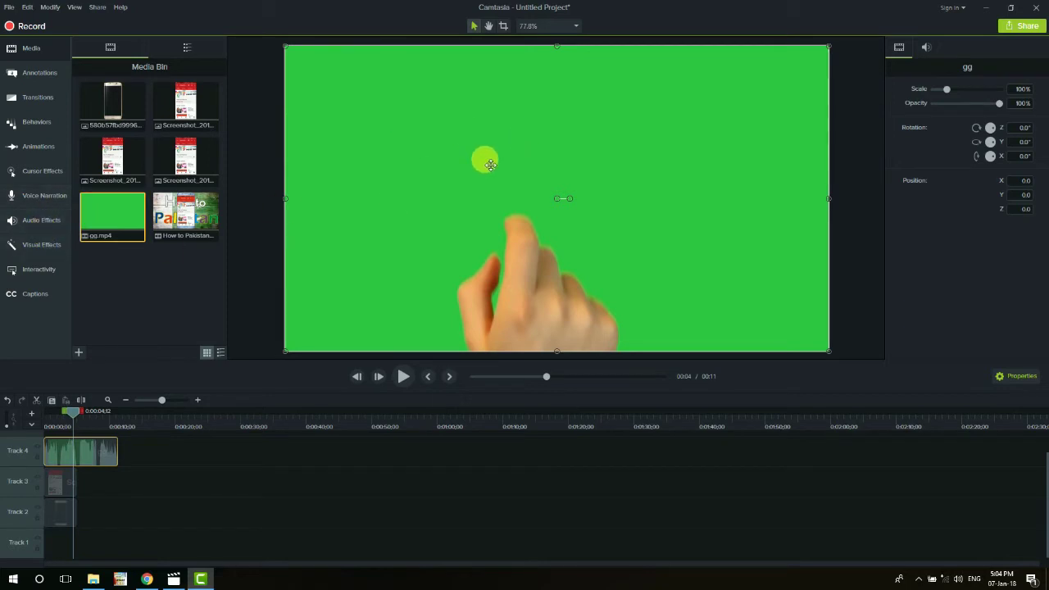
left_click(43, 254)
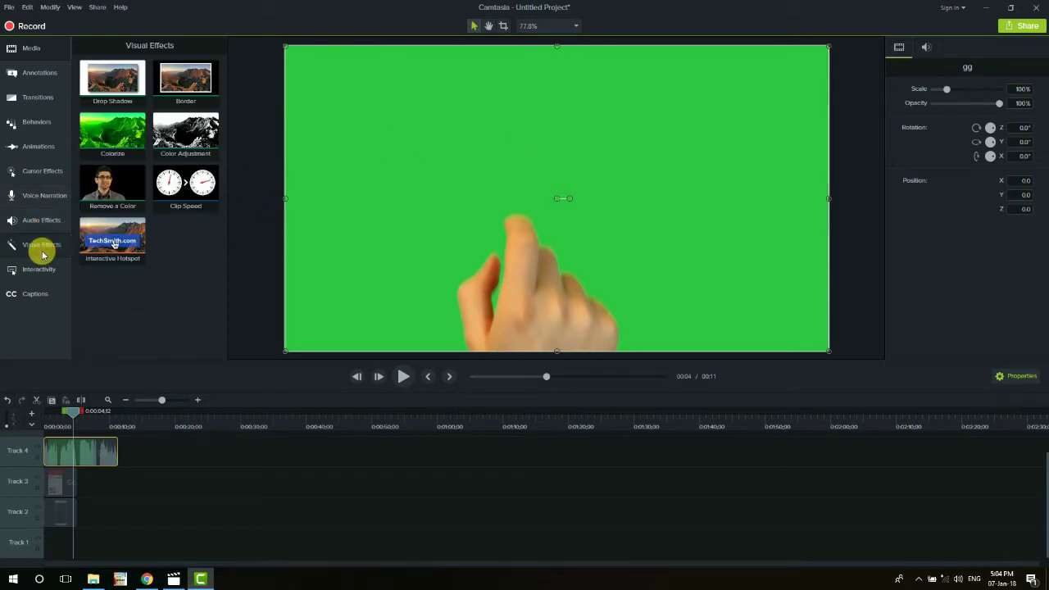
left_click_drag(133, 203, 99, 446)
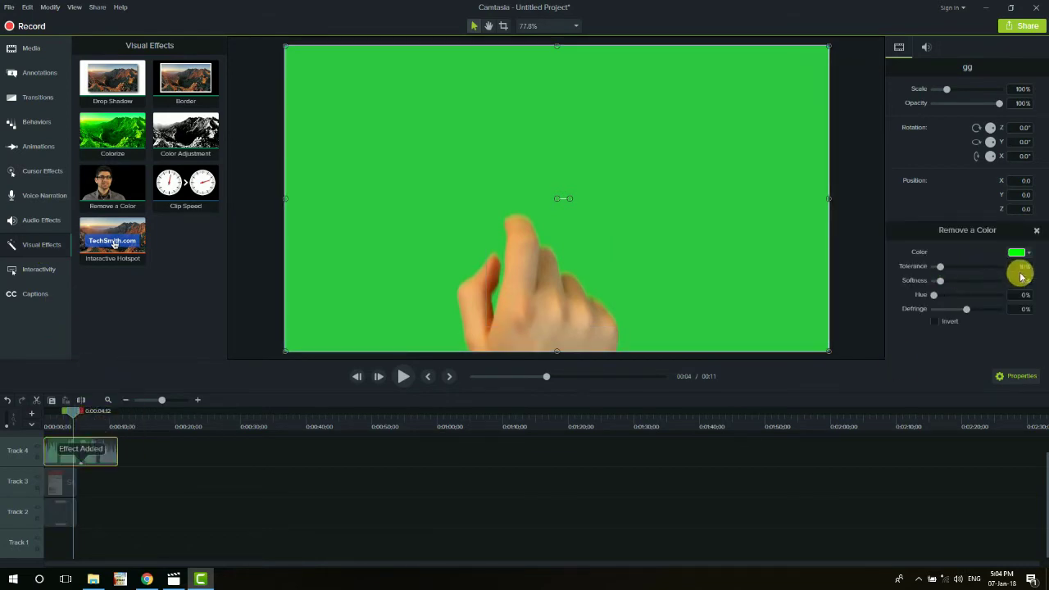
Sample the hand clip's green background as the colour to remove and set the effect's Tolerance to 32%
left_click(1031, 259)
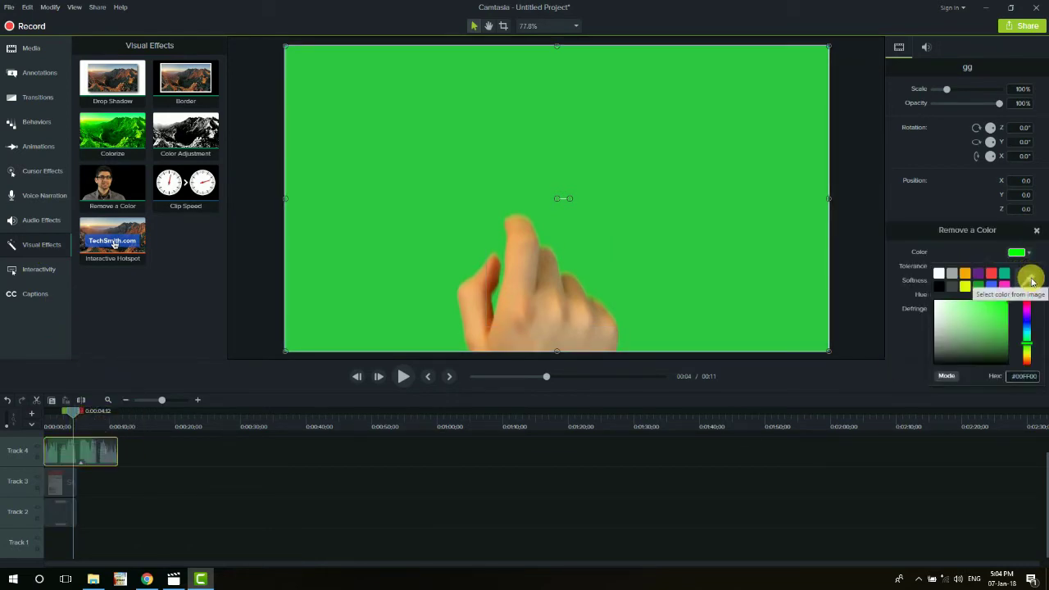
left_click(1030, 275)
left_click(739, 217)
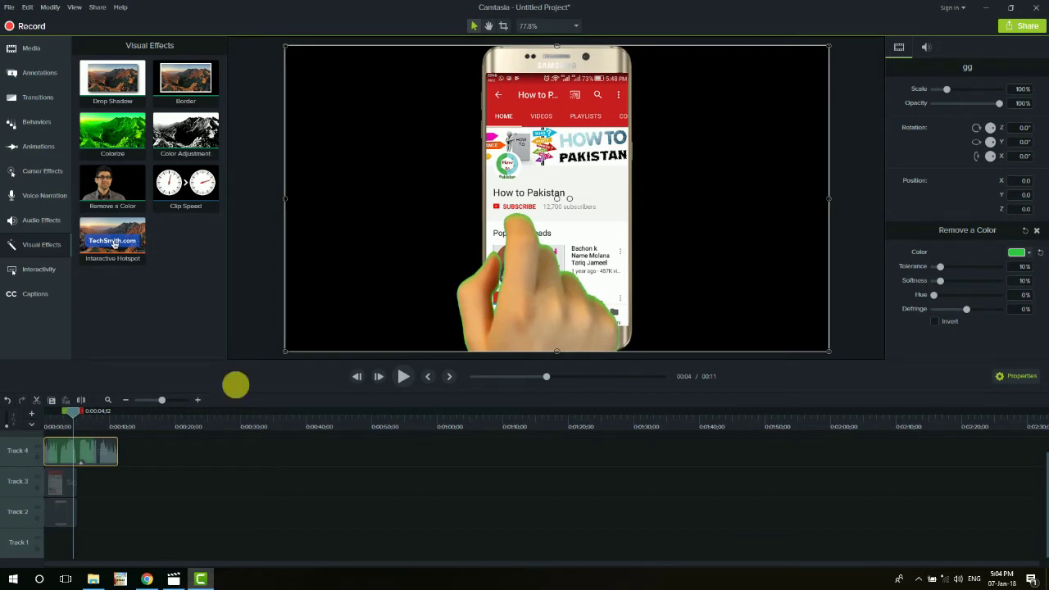
left_click_drag(74, 417, 74, 417)
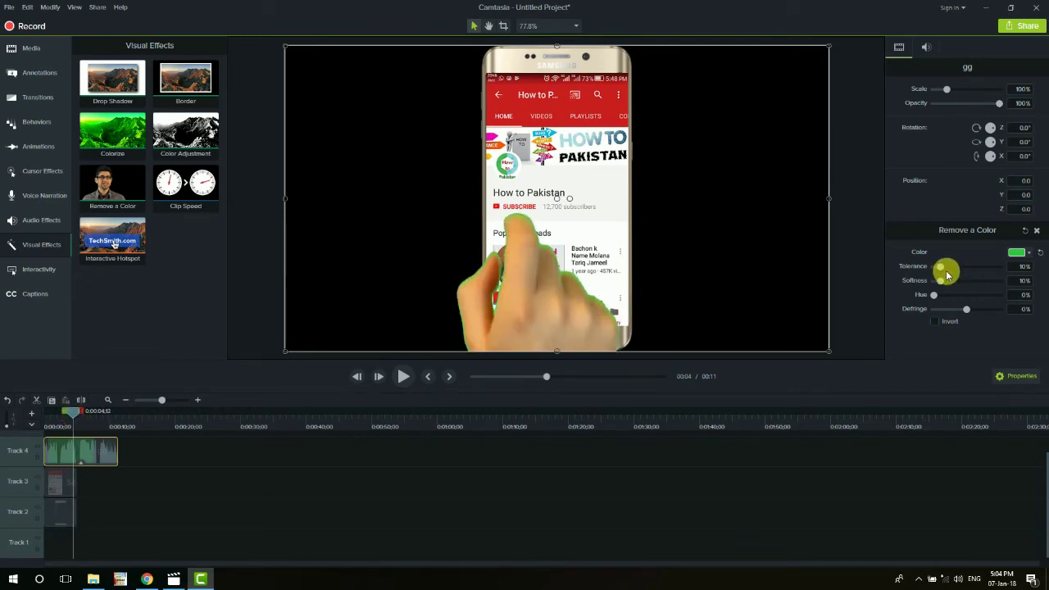
left_click_drag(944, 272, 966, 270)
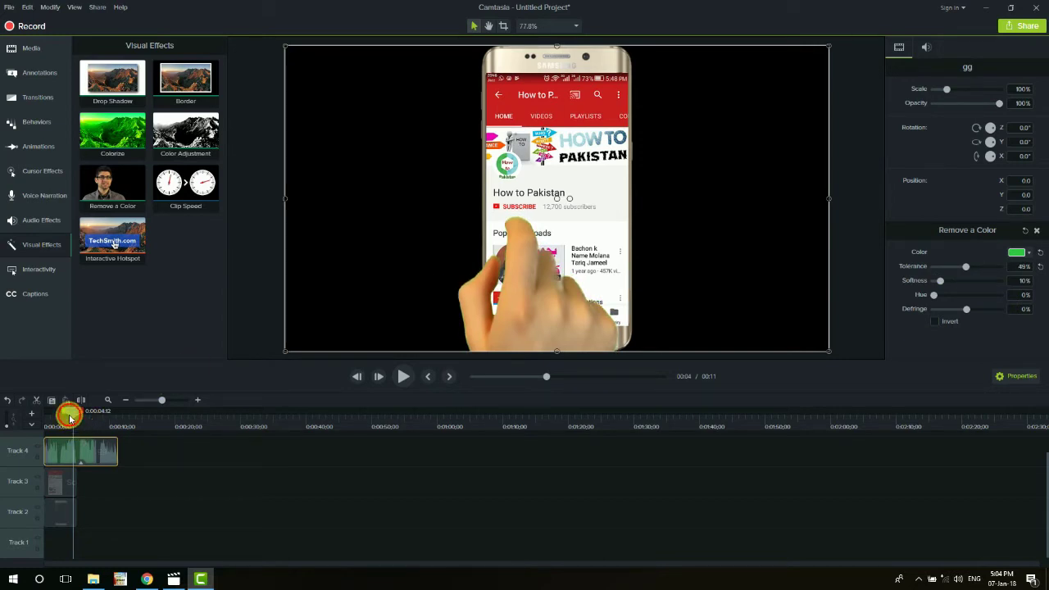
mouse_move(69, 418)
left_mouse_down()
mouse_move(41, 421)
mouse_move(52, 425)
left_mouse_up()
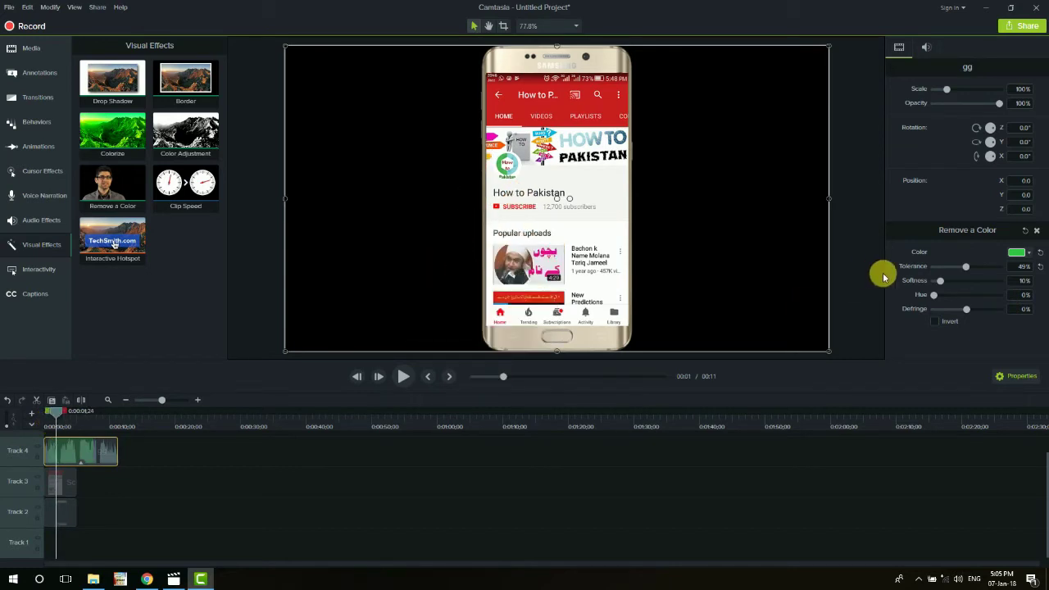
left_click_drag(966, 267, 969, 271)
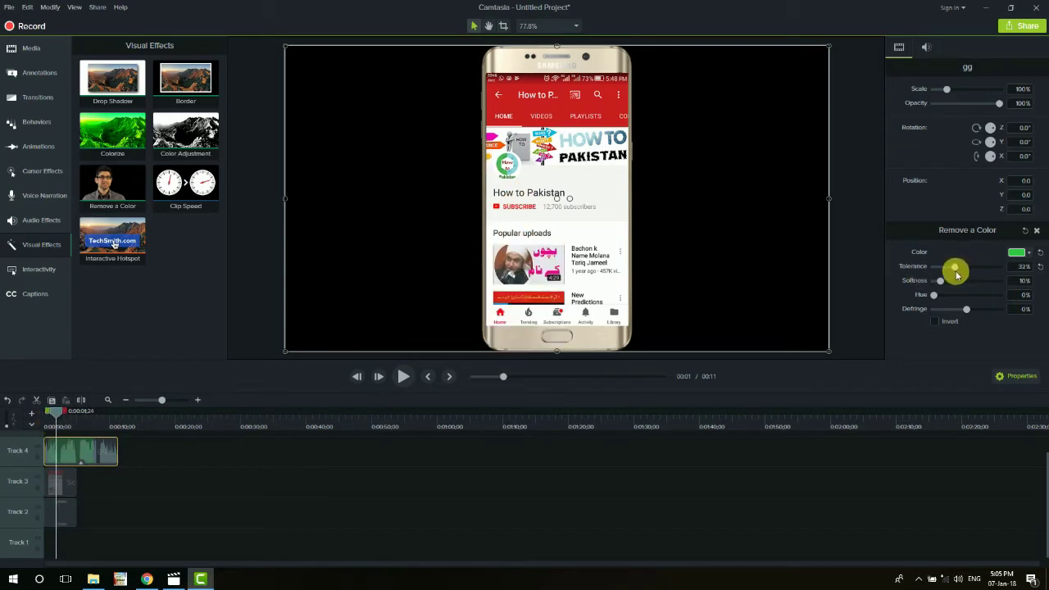
Cut the hand clip down to a tap about 2 seconds long, starting about 1 second into Track 4
left_click(84, 402)
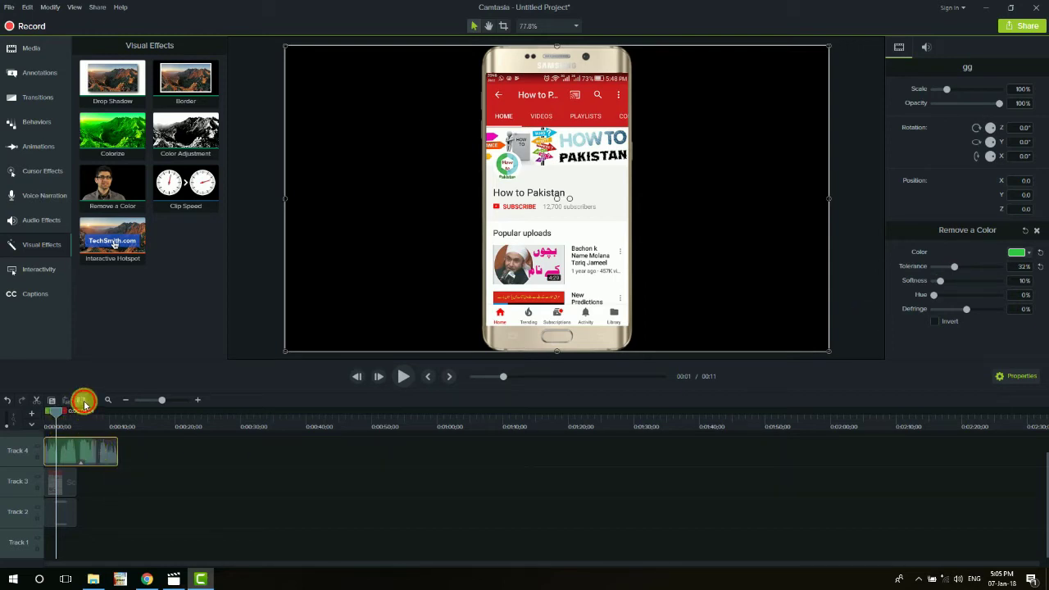
left_click(90, 449)
key("Delete")
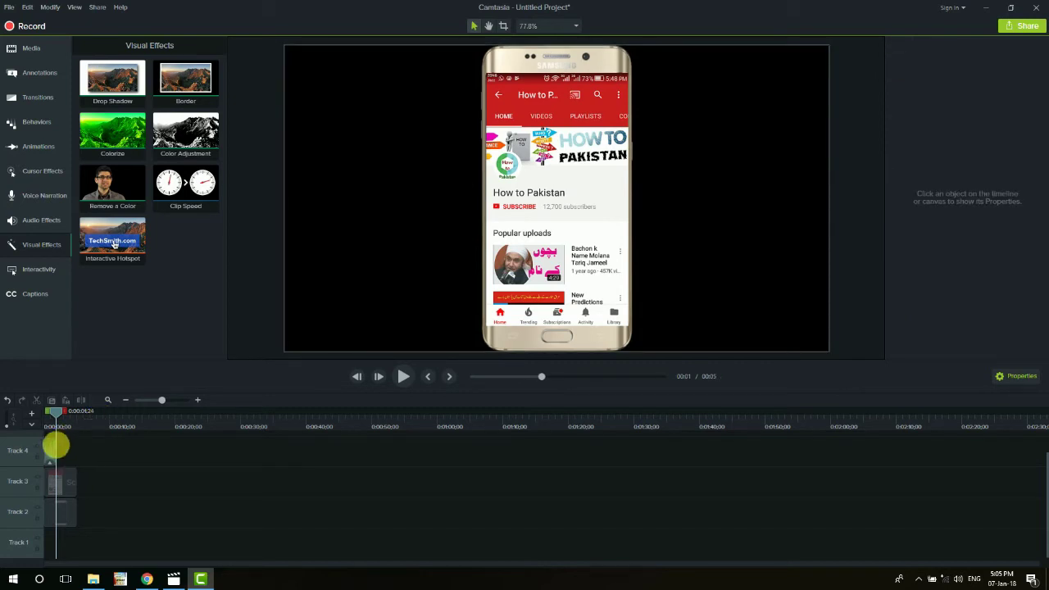
key("ctrl+z")
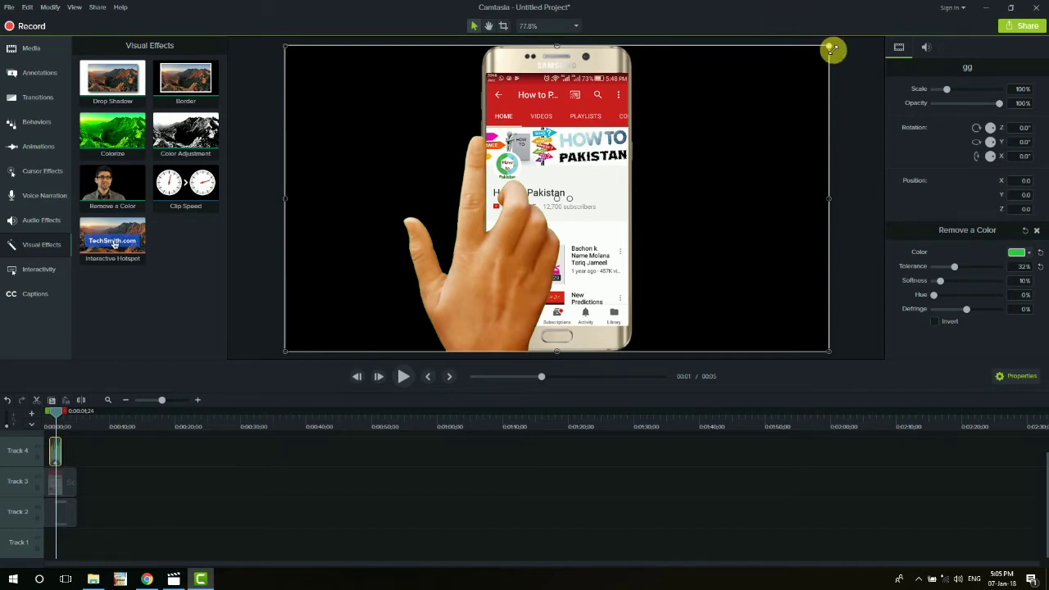
Scale the hand clip to about 69.1%, position it at about X 34.7, Y -111.4 with the fingertip on SUBSCRIBE, and preview it
left_click_drag(831, 49, 710, 128)
left_click_drag(462, 269, 541, 267)
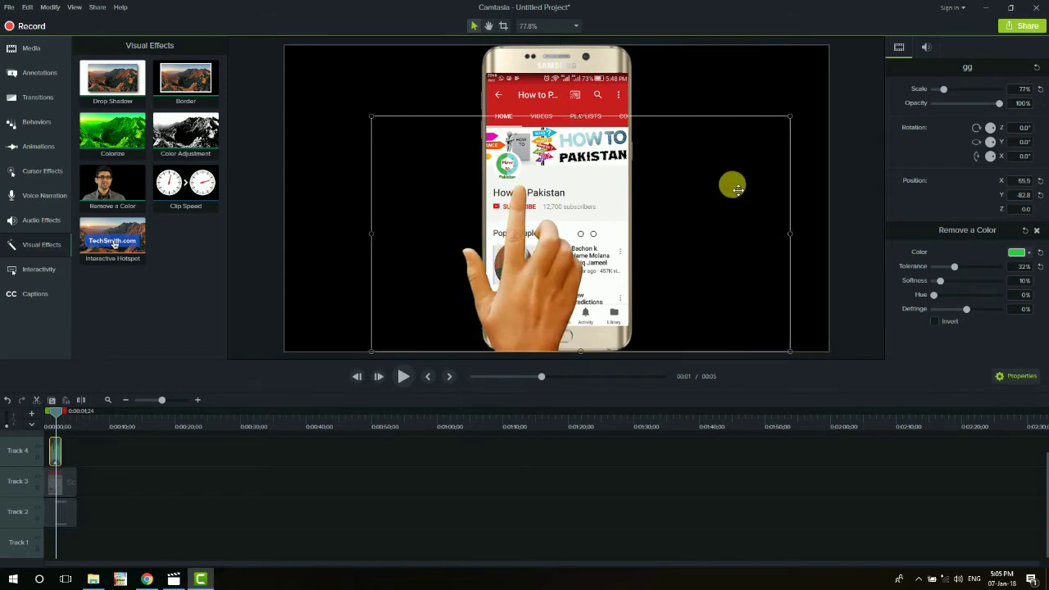
left_click_drag(794, 120, 751, 178)
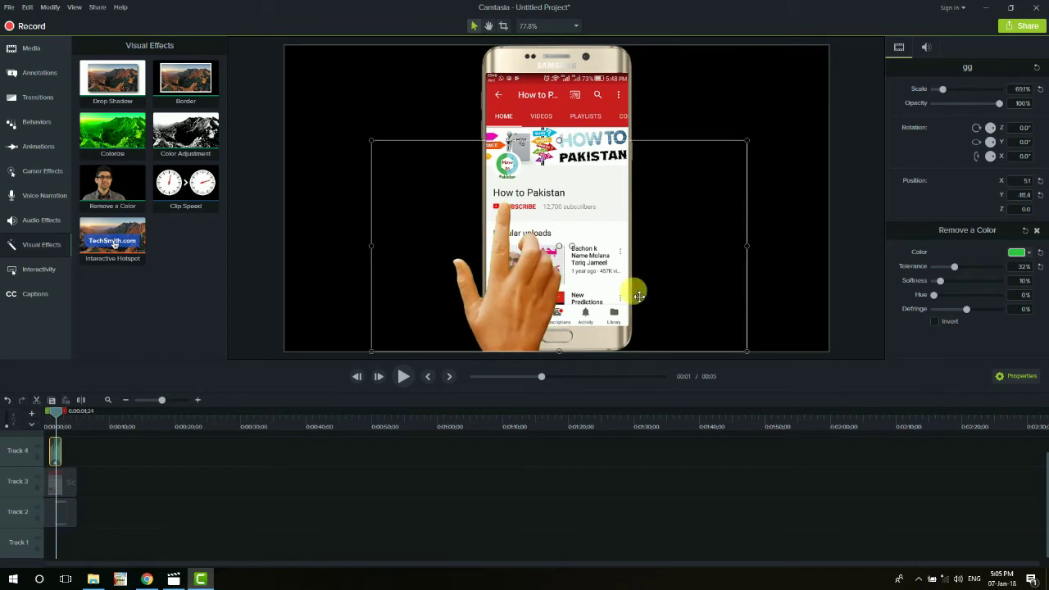
left_click_drag(528, 313, 542, 318)
left_click_drag(49, 418, 38, 412)
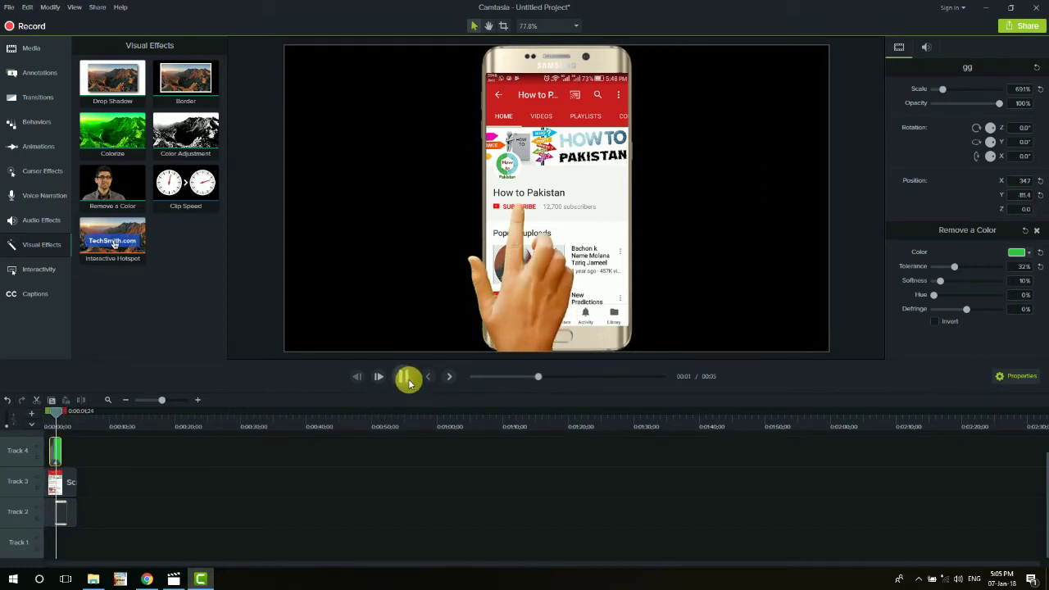
left_click(404, 378)
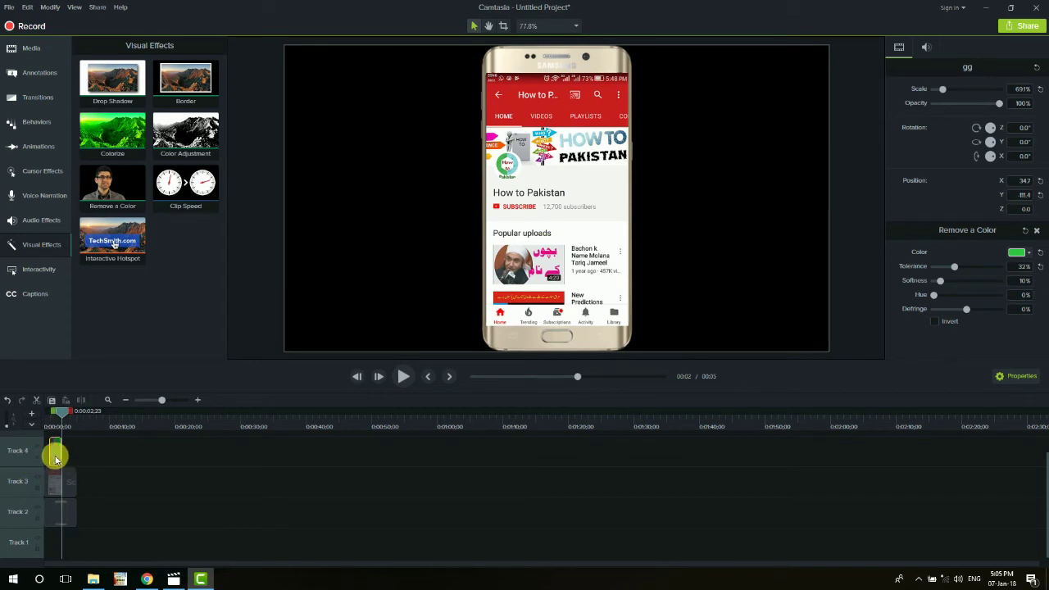
Silence the hand clip by setting its audio gain to 0%
left_click(55, 452)
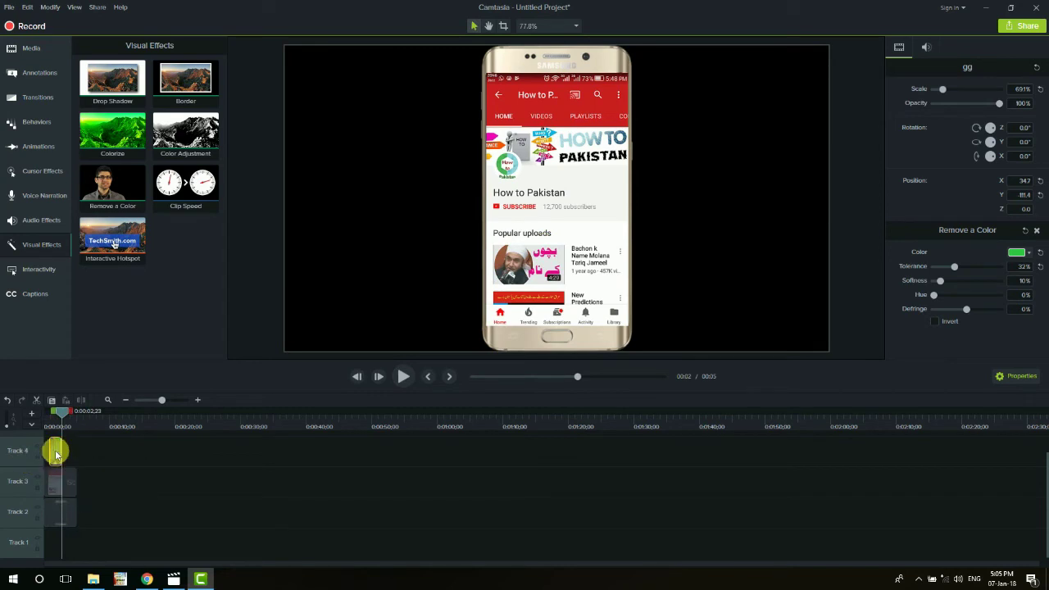
left_click(926, 50)
left_click_drag(978, 90, 912, 98)
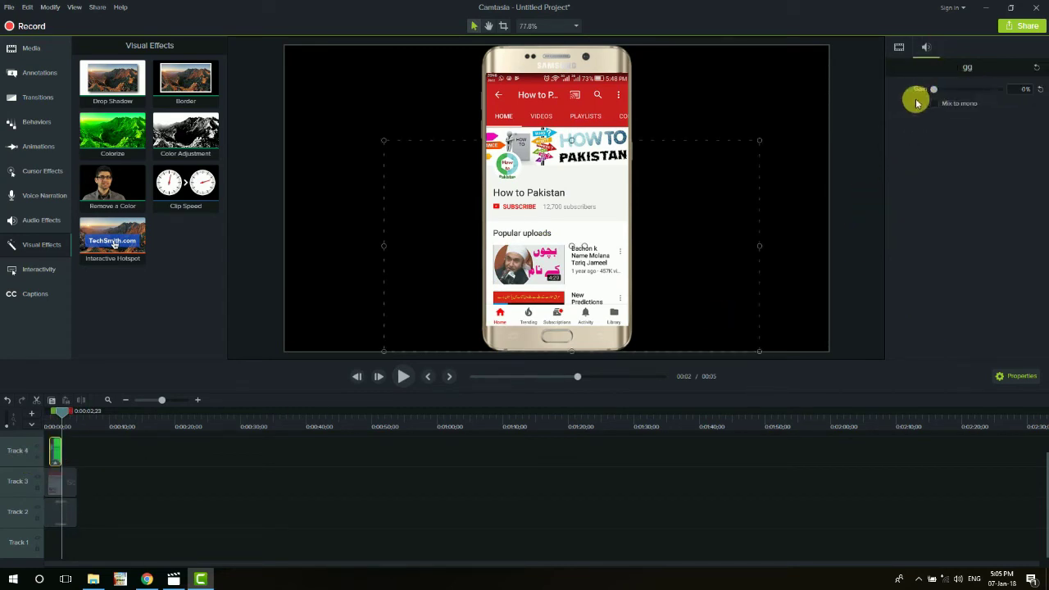
left_click(56, 463)
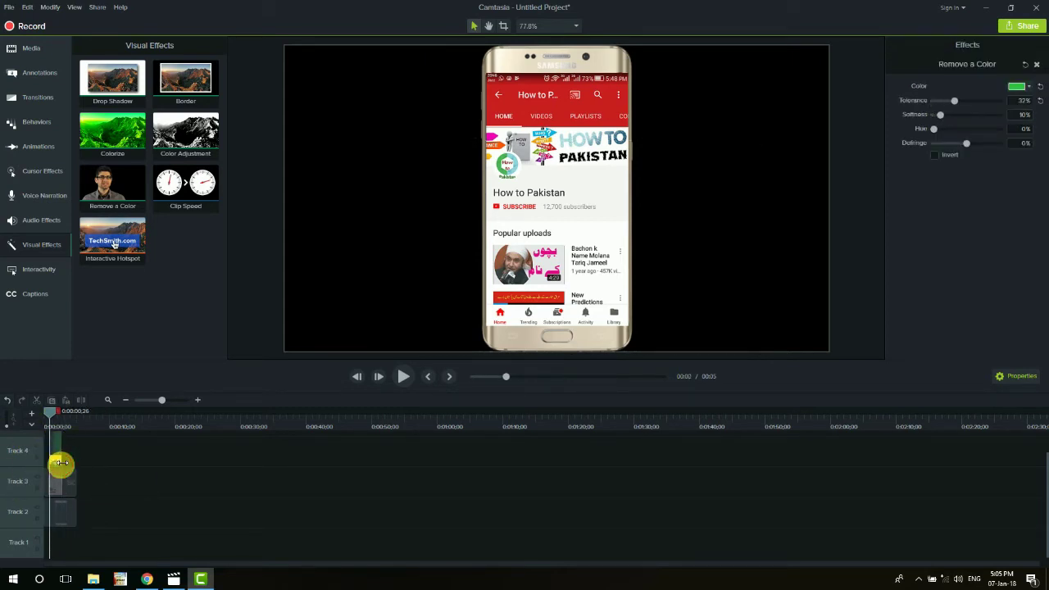
left_click(80, 458)
Duplicate the hand clip on Track 4 and place the copy so that it starts at about 4 seconds
left_click(56, 453)
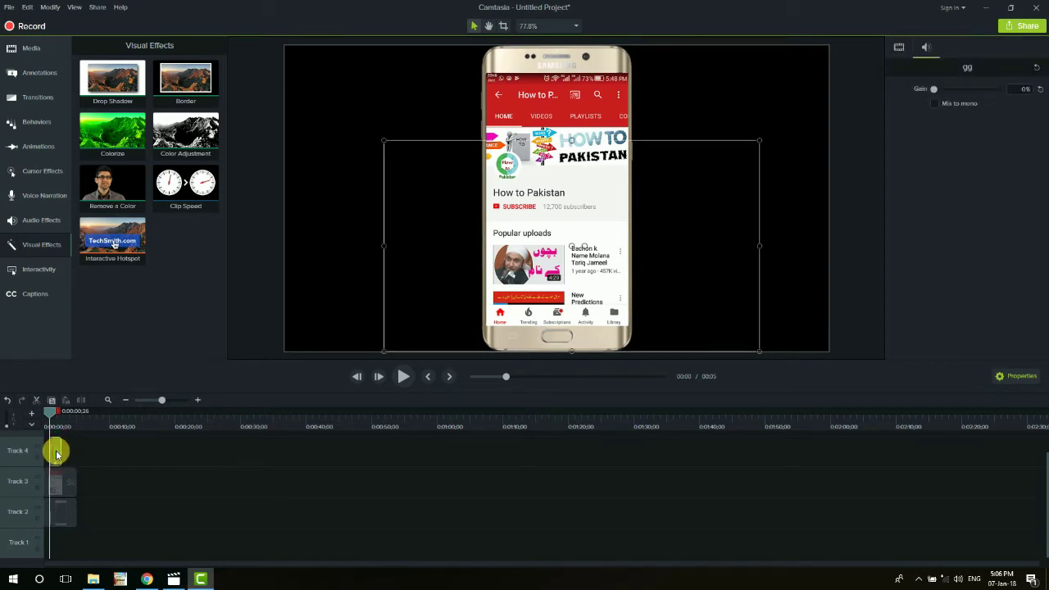
right_click(56, 454)
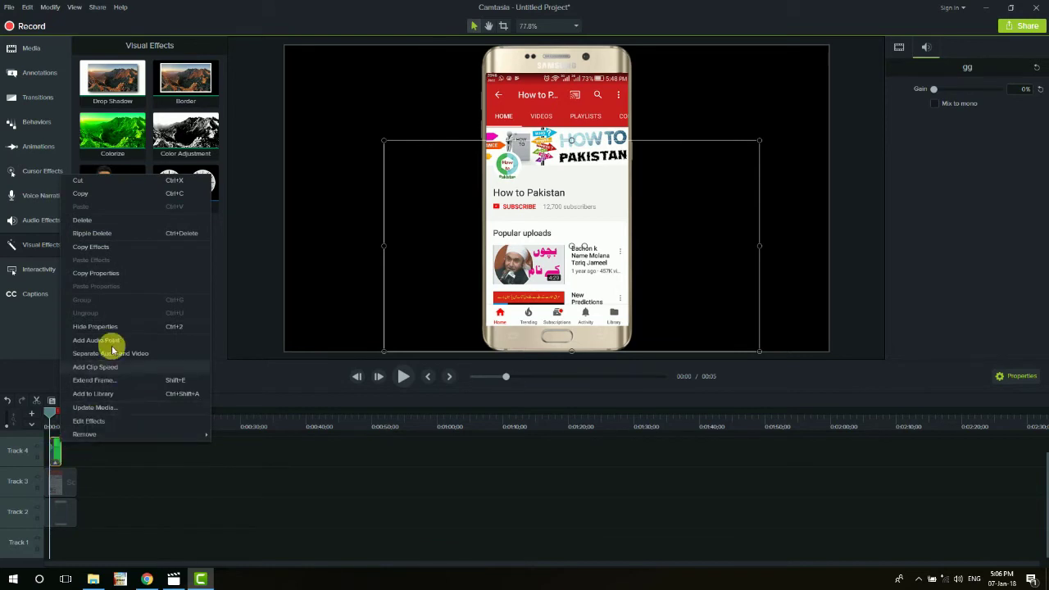
left_click(97, 194)
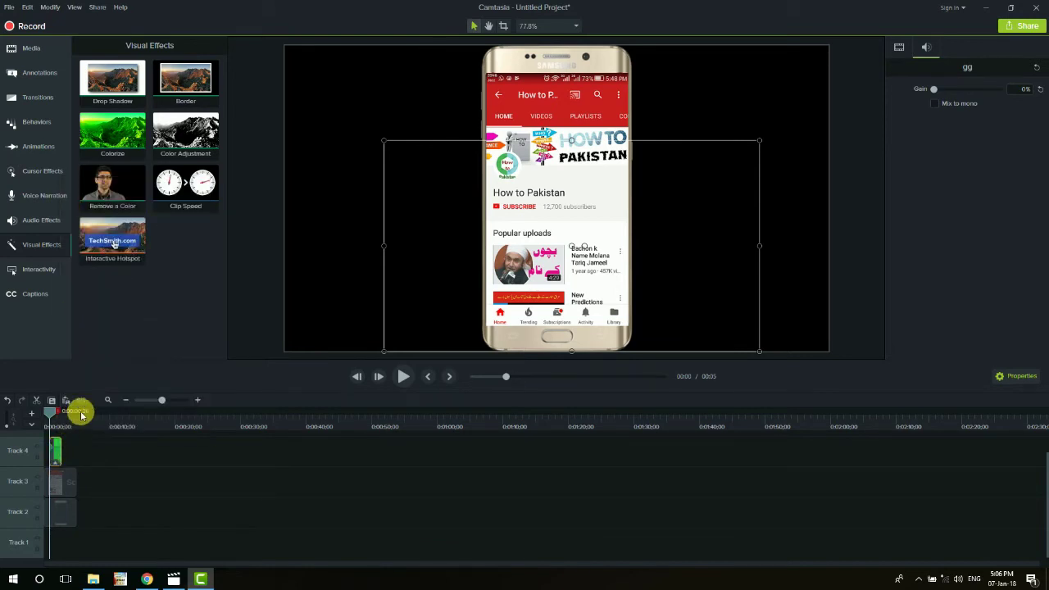
left_click(77, 414)
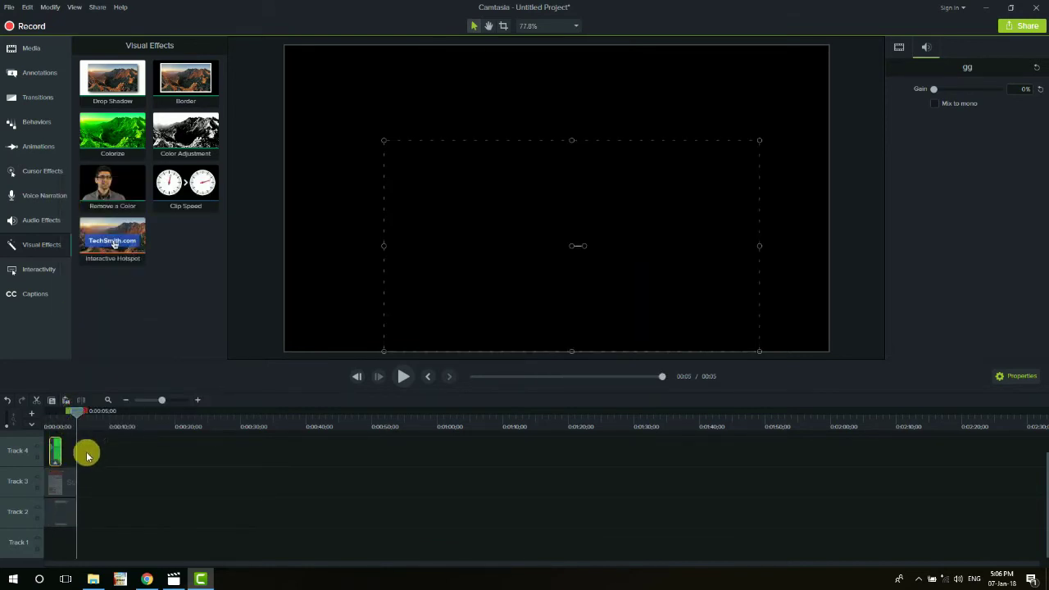
right_click(87, 455)
left_click(117, 328)
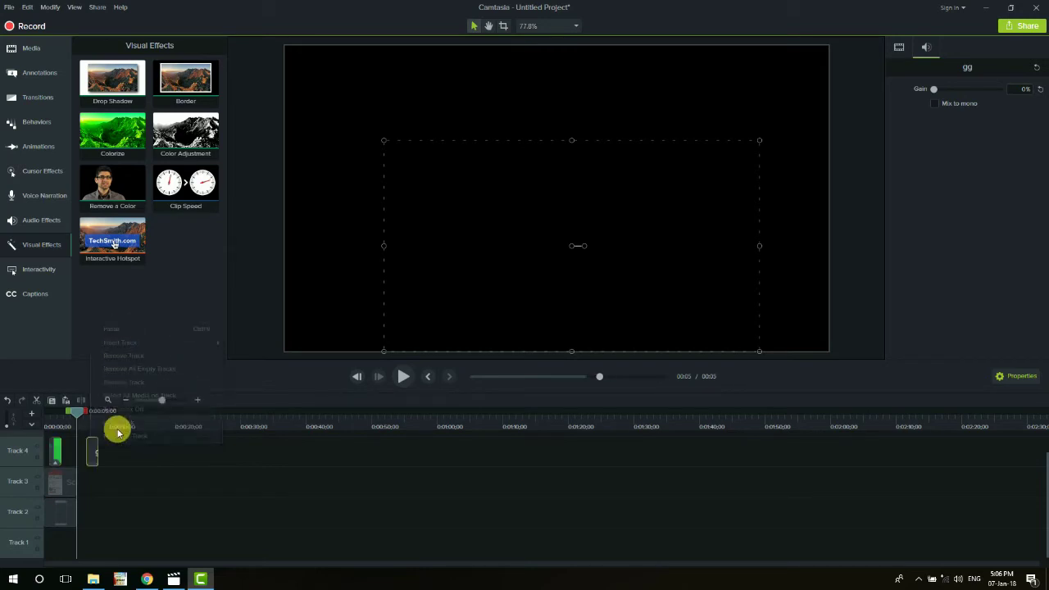
left_click(81, 457)
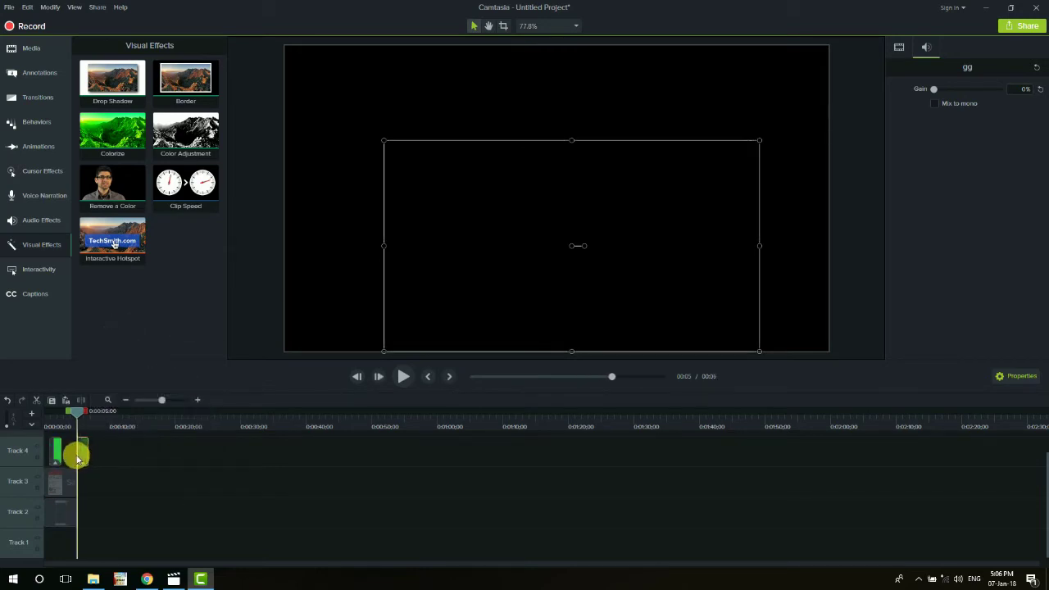
left_click_drag(78, 458, 74, 459)
left_click(76, 454)
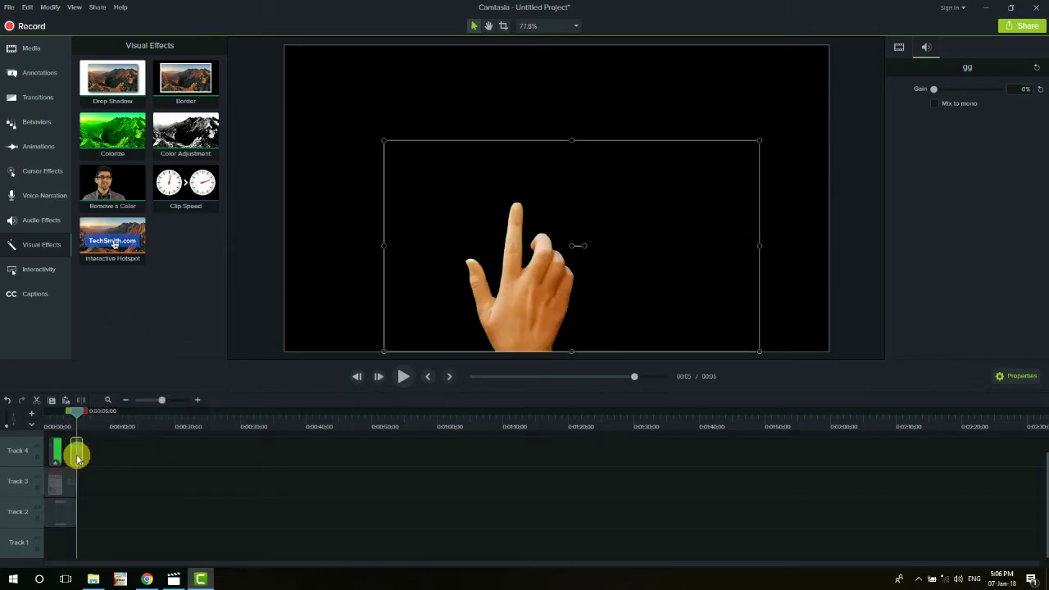
Extend the Track 3 screenshot to about 9 seconds and move the second hand so its fingertip points beside the subscriber count
left_click(69, 485)
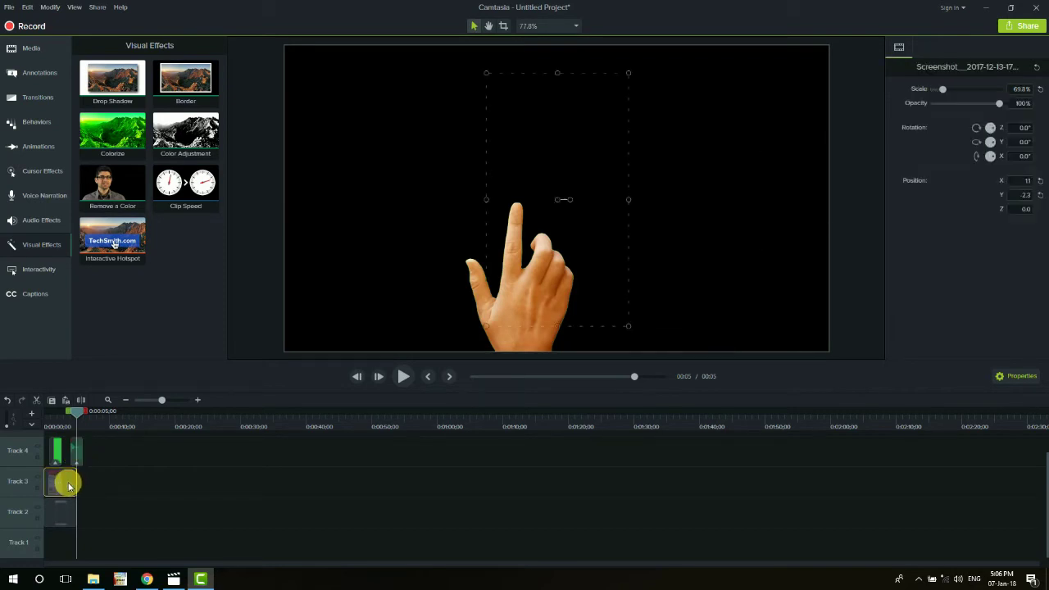
left_click_drag(82, 486, 111, 487)
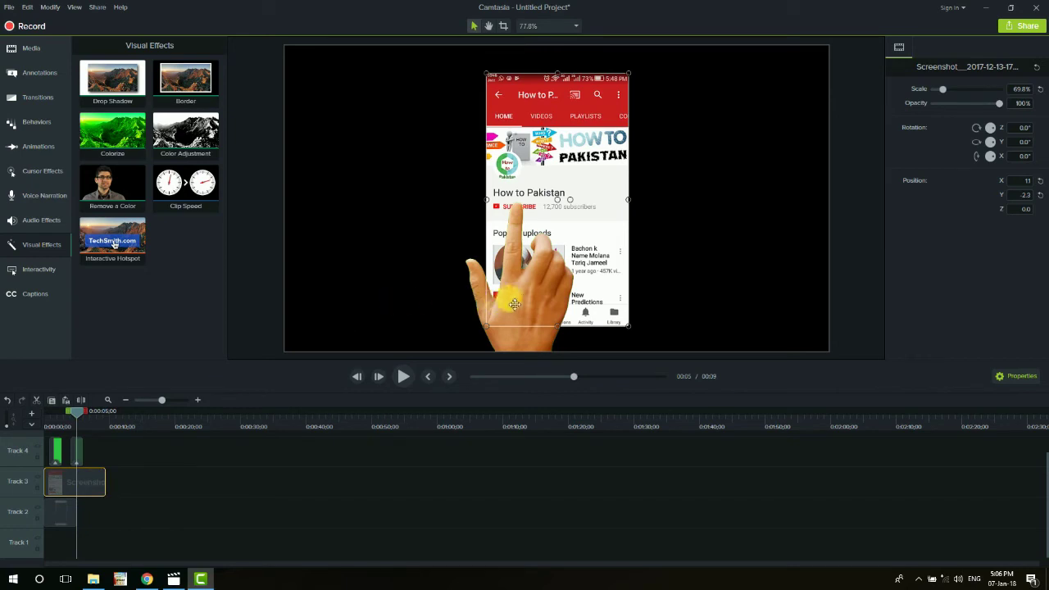
left_click(77, 451)
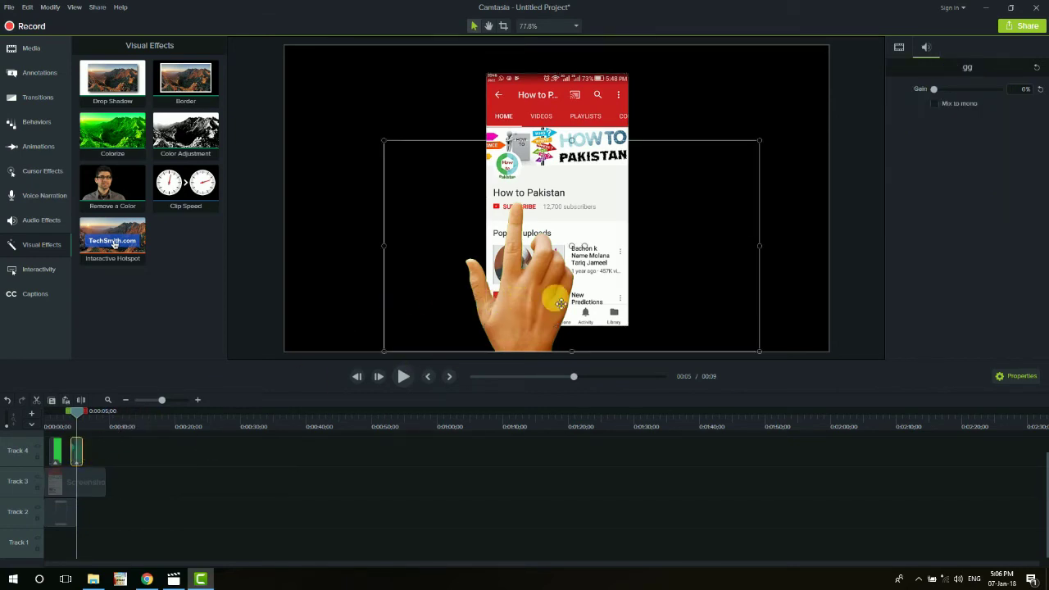
left_click_drag(538, 308, 636, 302)
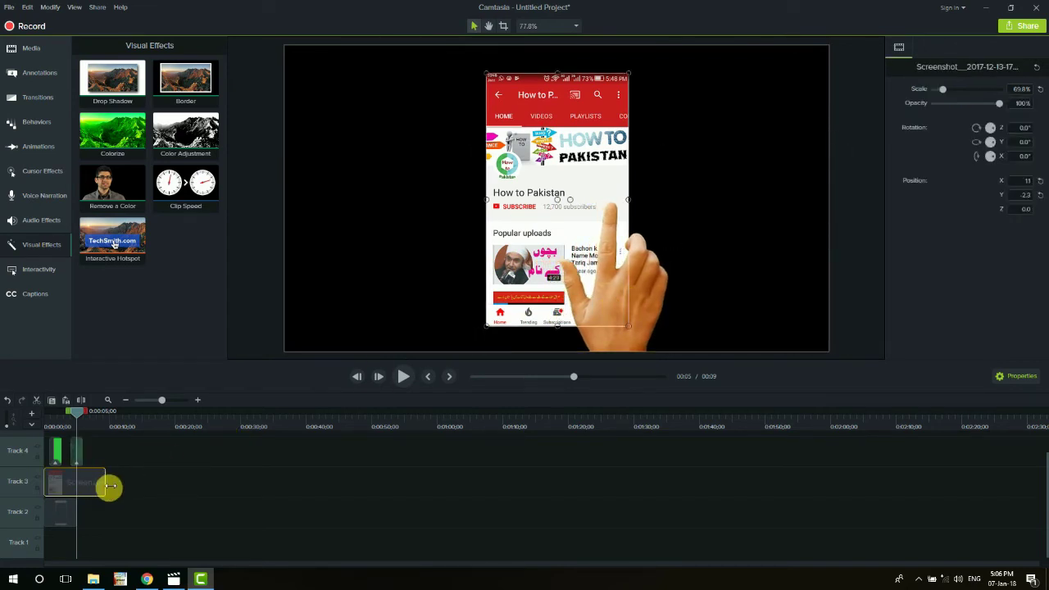
Trim the first screenshot to end at about 4 seconds and place the 17-48-53 screenshot directly after it on Track 3
left_click_drag(110, 486, 70, 487)
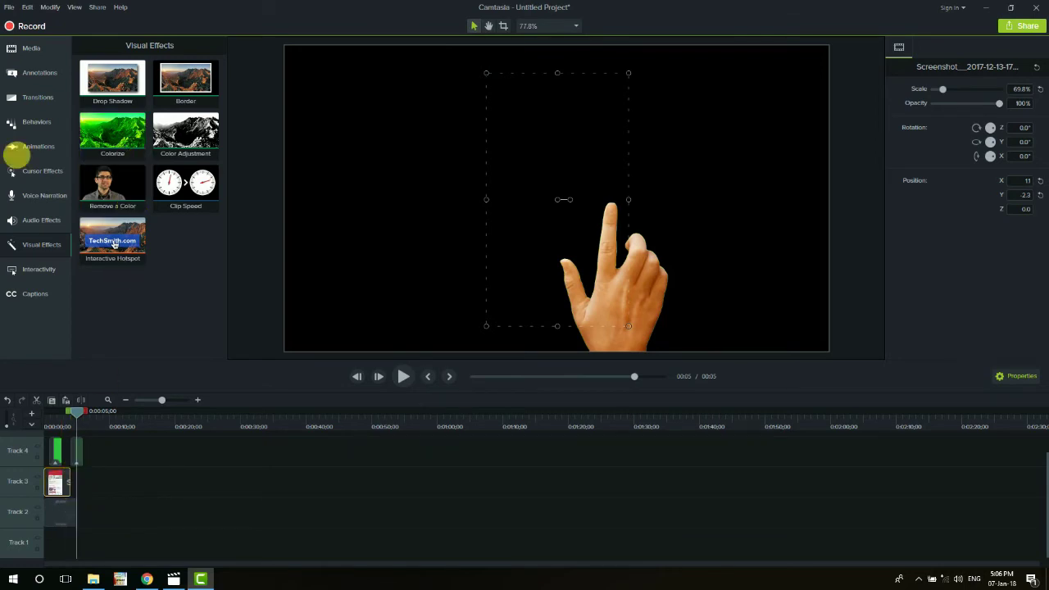
left_click(26, 54)
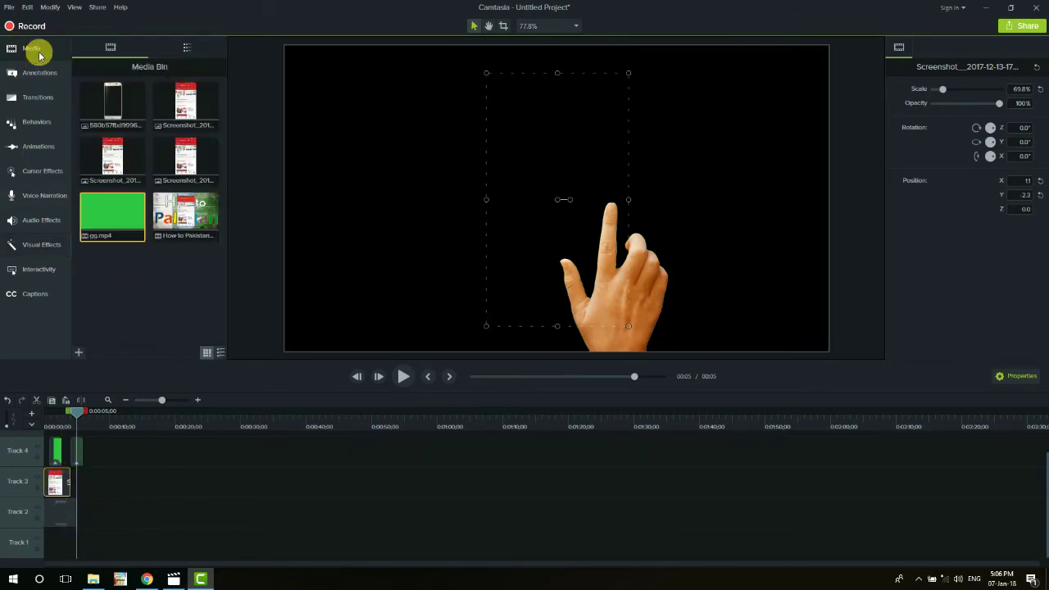
left_click(201, 111)
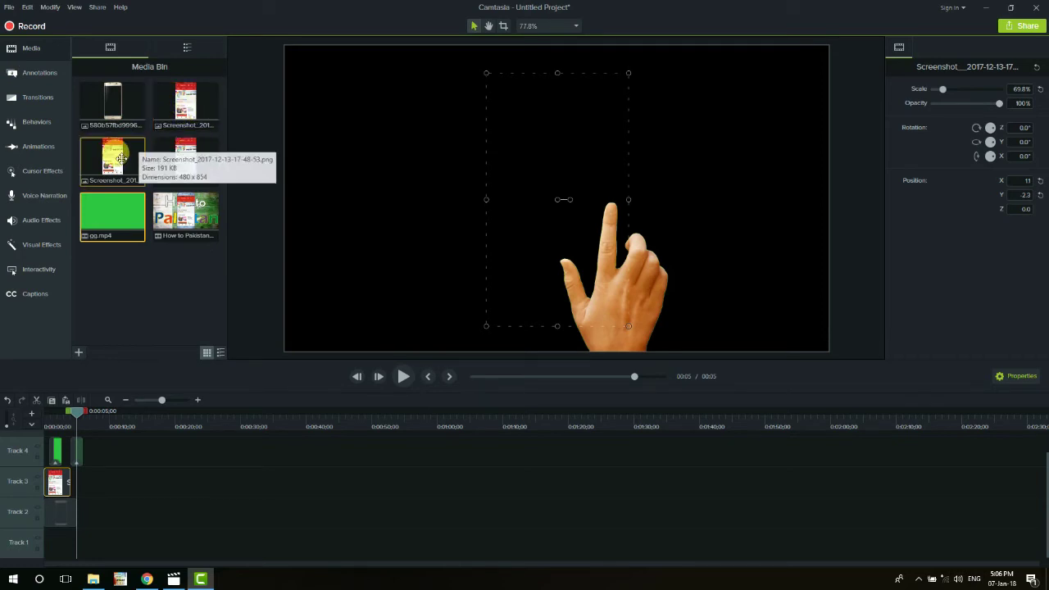
left_click_drag(107, 158, 75, 487)
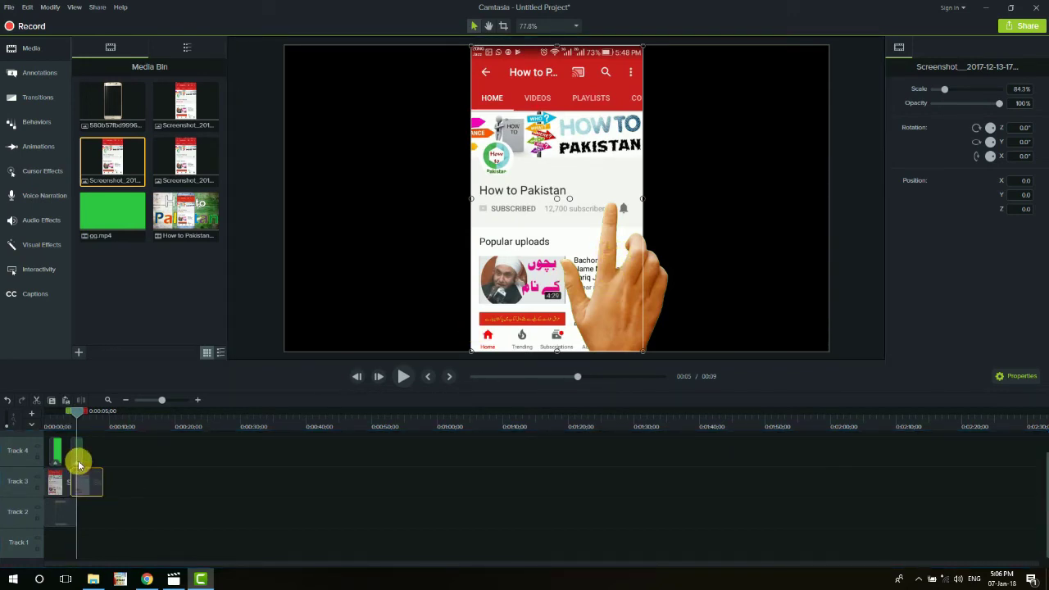
Shift the second hand clip to start at about 5 seconds and preview the first tap from 0:00:01;00
left_click_drag(79, 460, 88, 459)
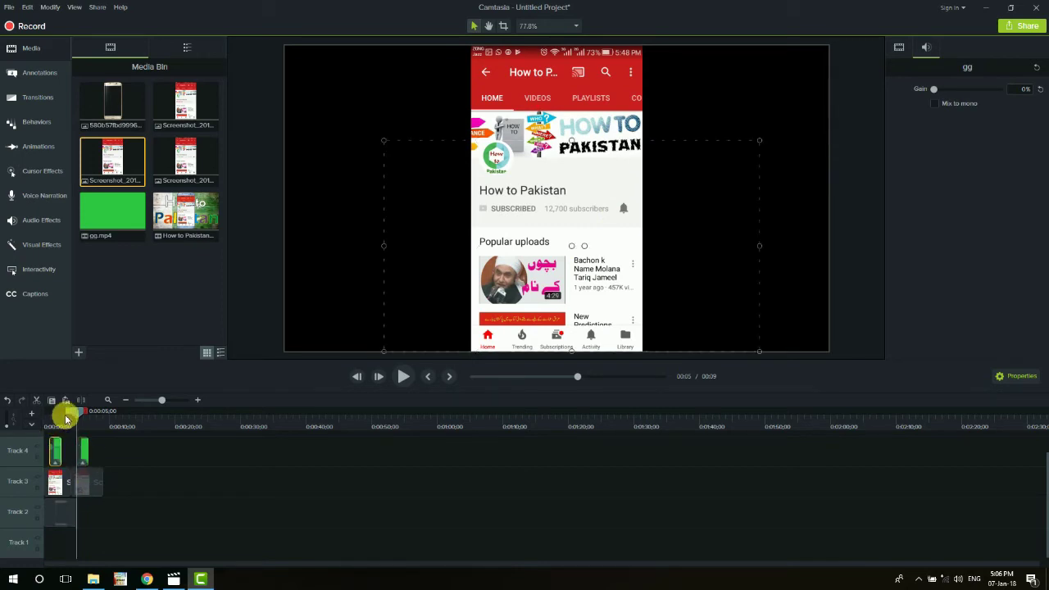
left_click_drag(77, 418, 50, 414)
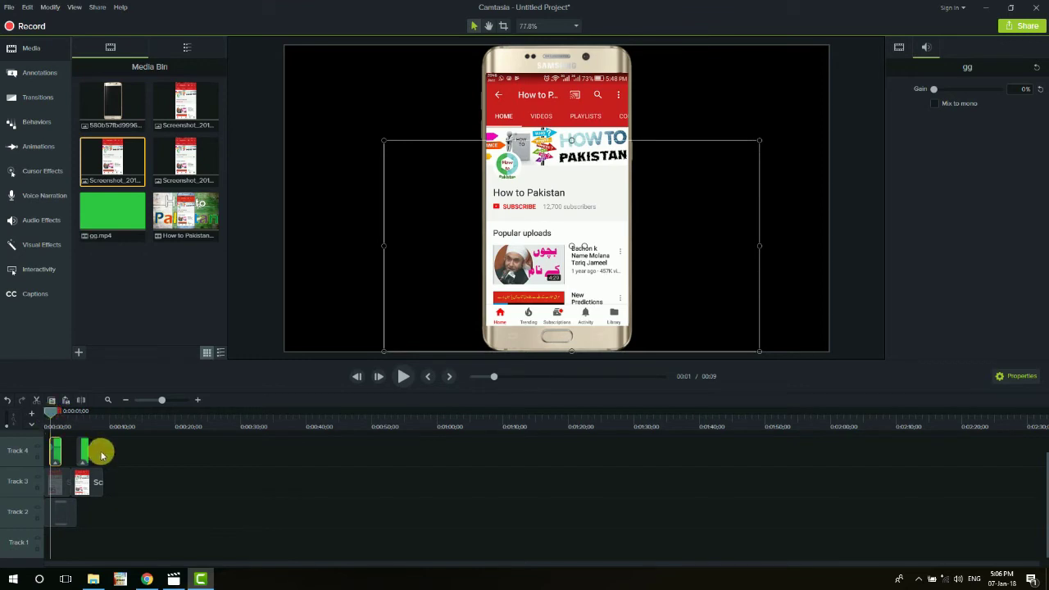
key("space")
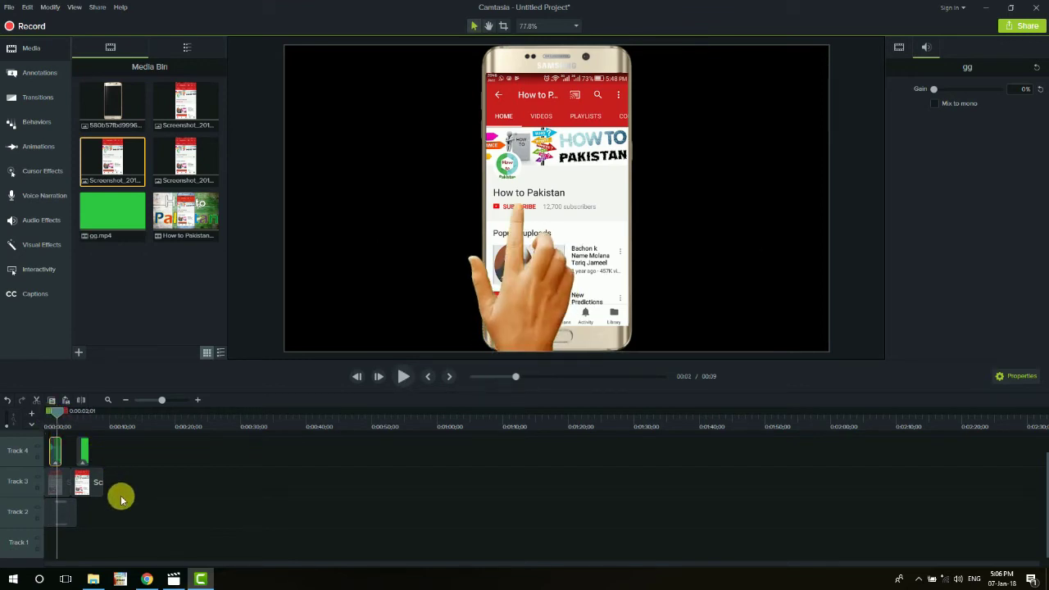
key("space")
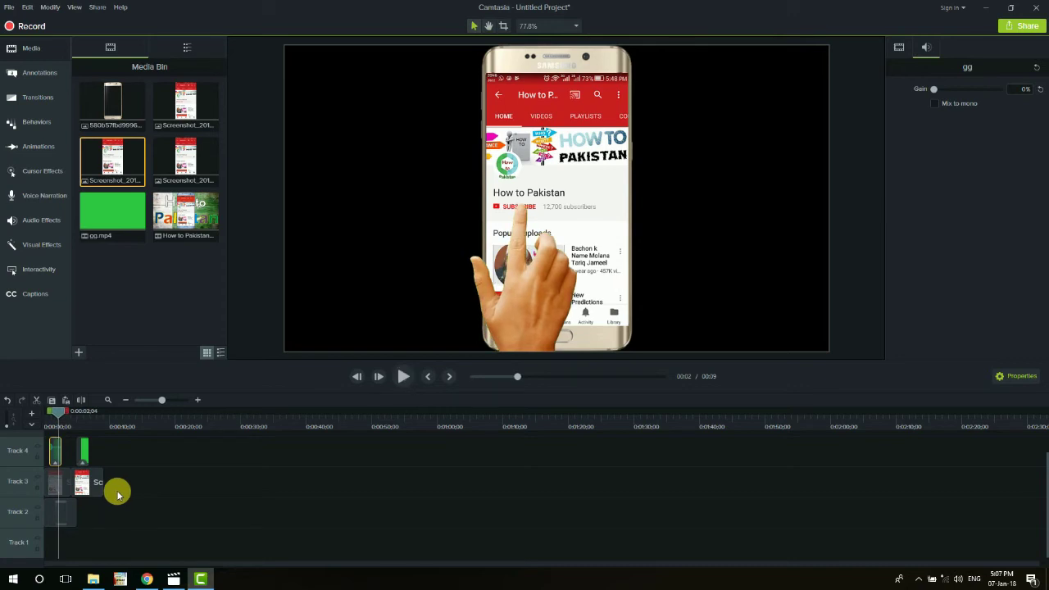
Trim the first Track 3 screenshot to end at about 2.5 seconds and place the 17-48-53 screenshot directly after it
left_click(63, 485)
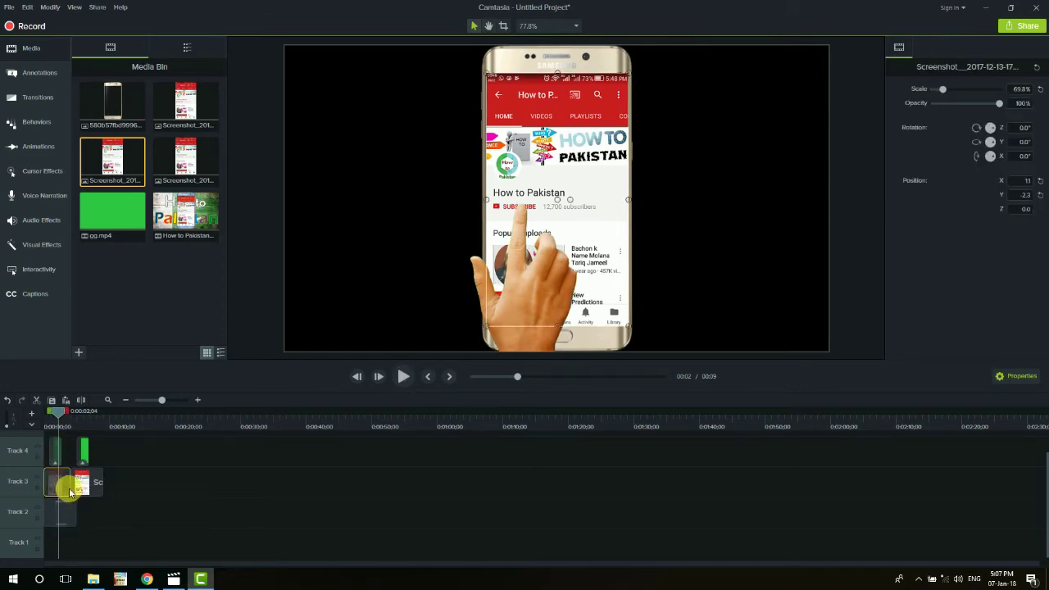
left_click(74, 489)
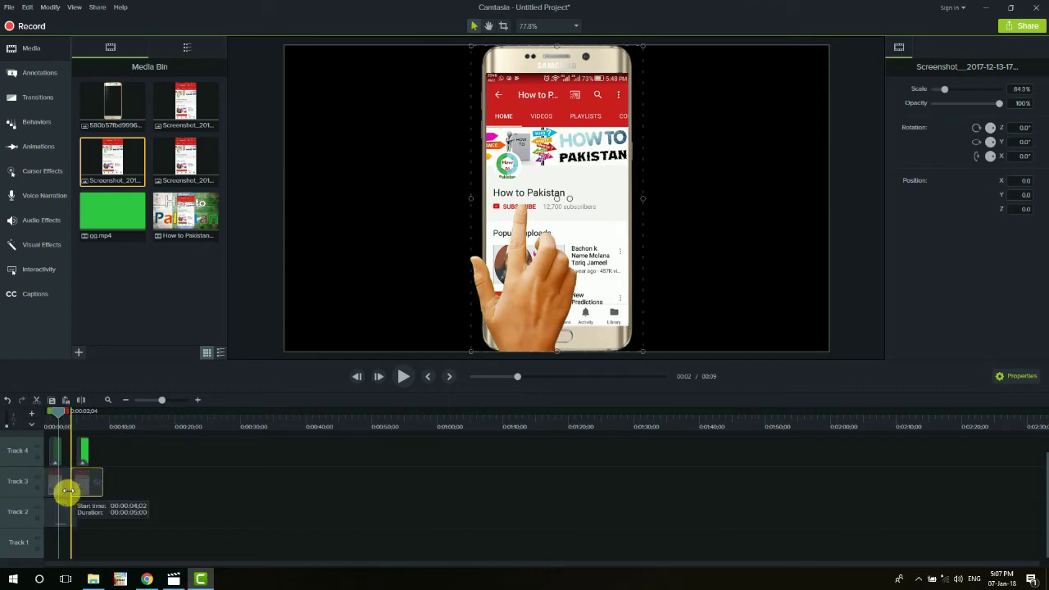
mouse_move(59, 491)
left_mouse_down()
mouse_move(75, 485)
mouse_move(66, 489)
left_mouse_up()
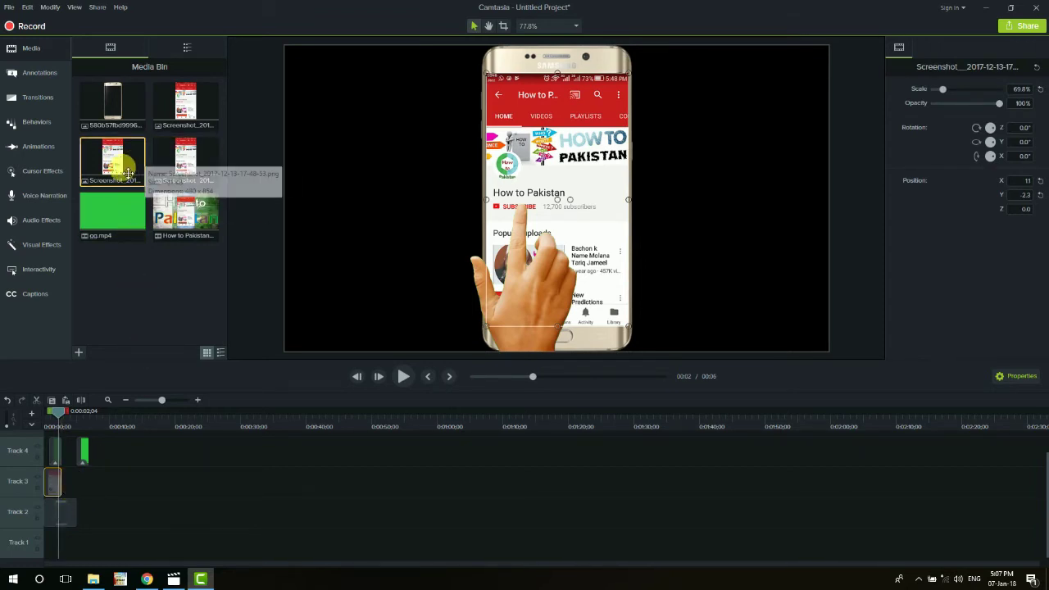
left_click_drag(129, 173, 56, 499)
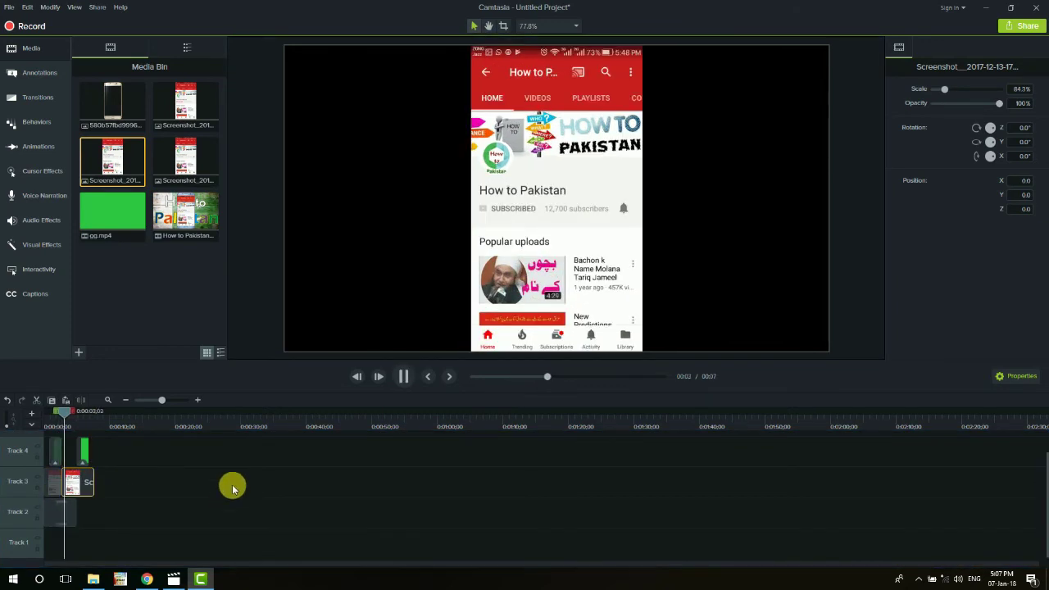
Scale the 17-48-53 screenshot to about 69.4% and position it at about X 0.4, Y -0.6 to fit inside the phone screen
left_click(480, 262)
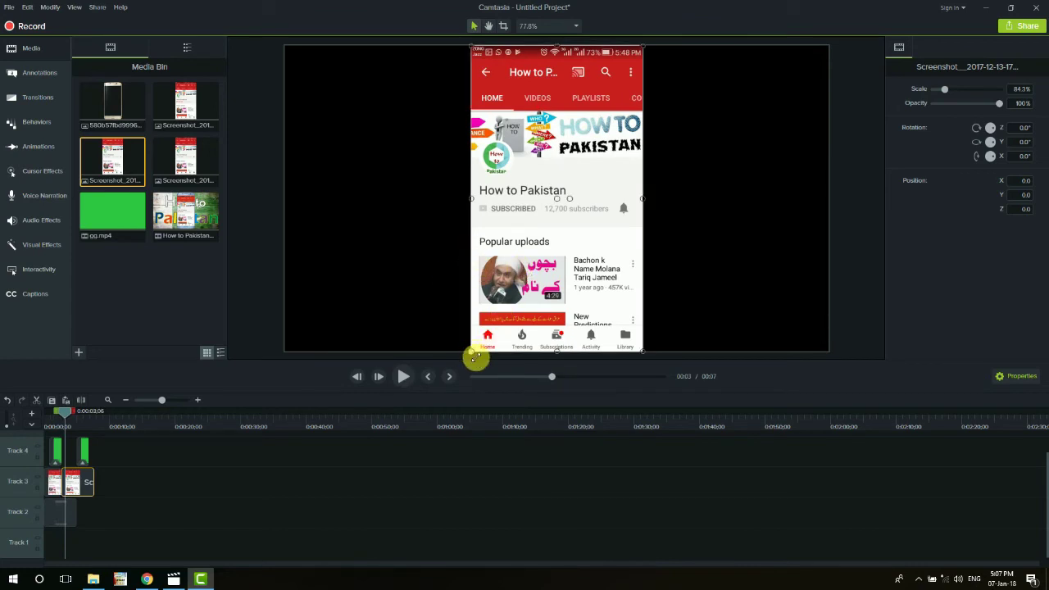
left_click_drag(476, 354, 540, 236)
left_click_drag(621, 168, 577, 198)
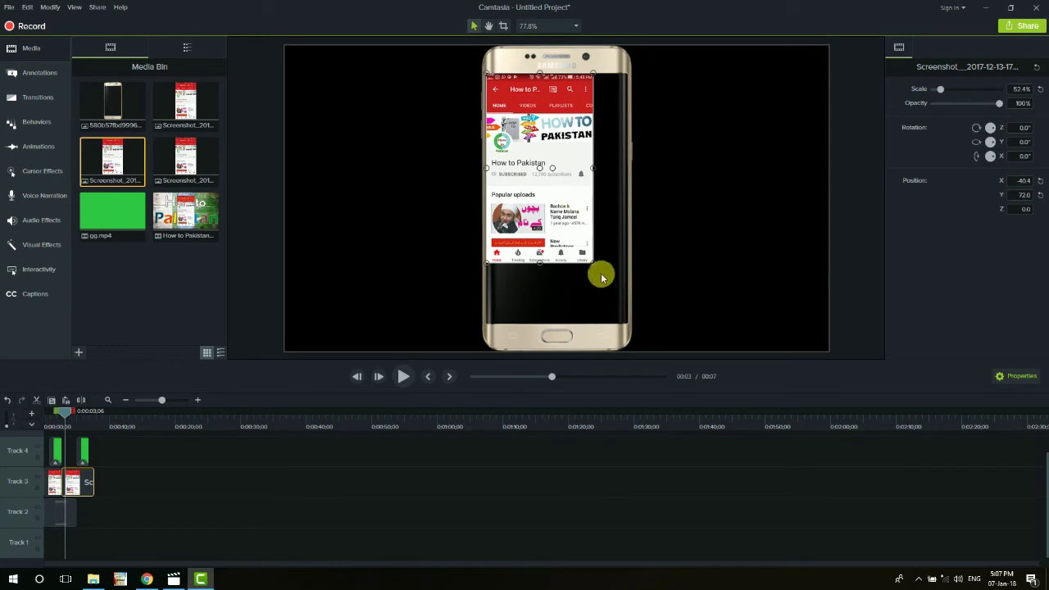
left_click_drag(598, 268, 621, 328)
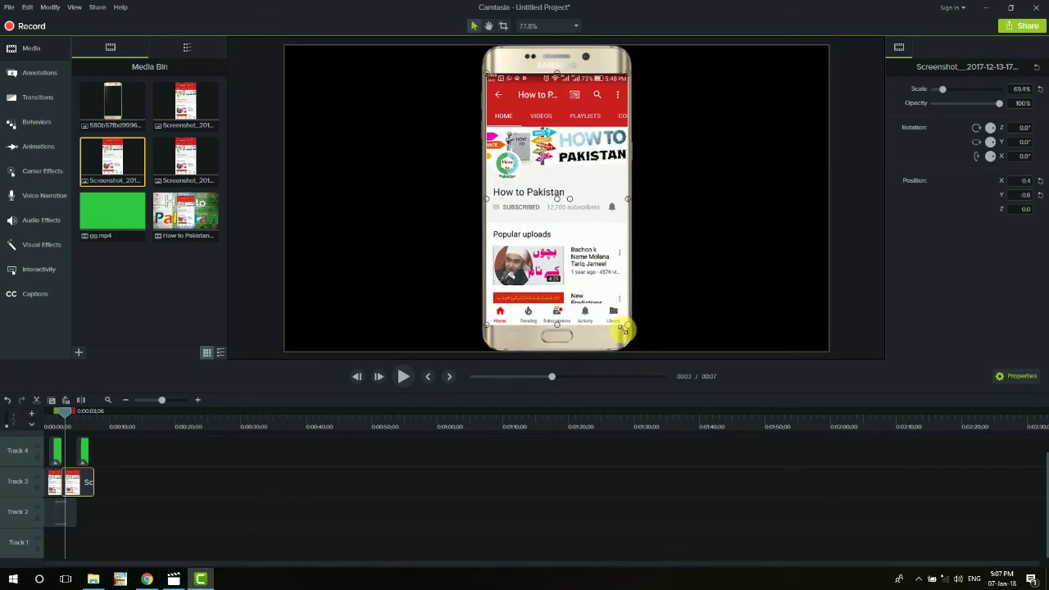
Preview the first tap and shorten the first screenshot so that the 17-48-53 screenshot starts at 0:00:02;05
left_click_drag(65, 416, 47, 412)
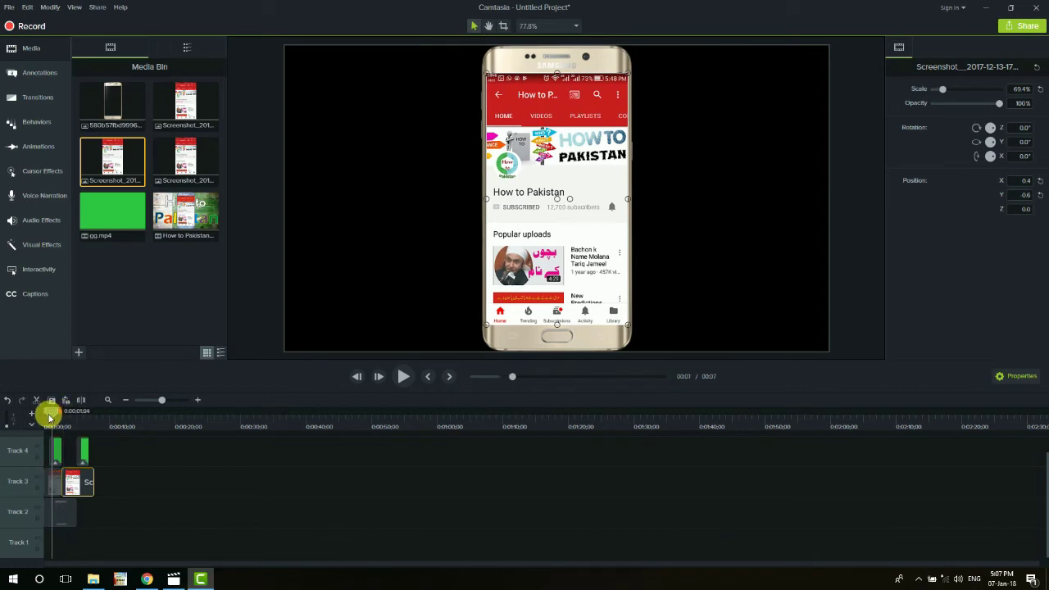
key("space")
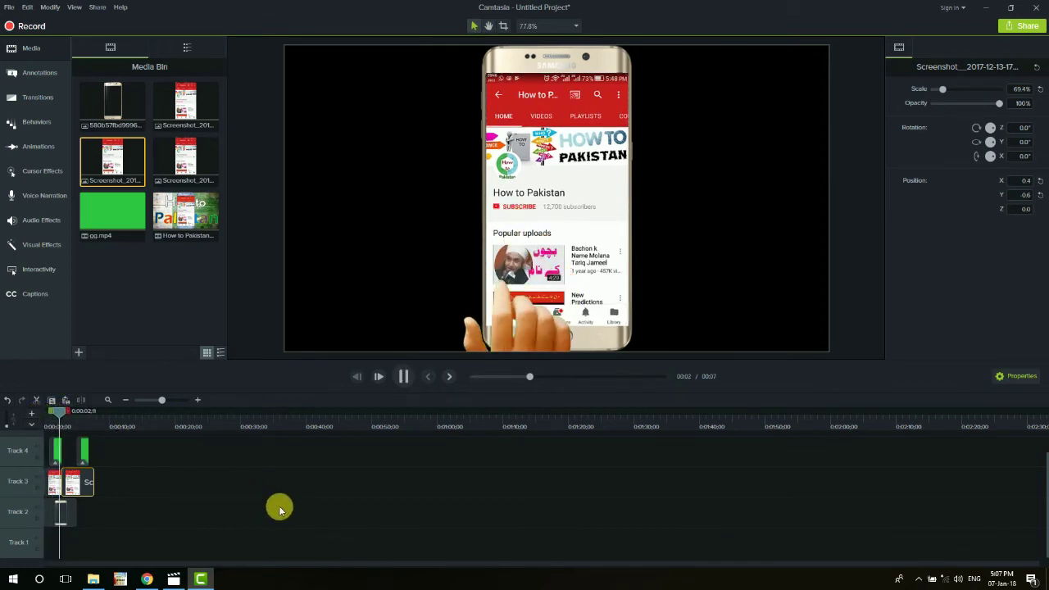
key("space")
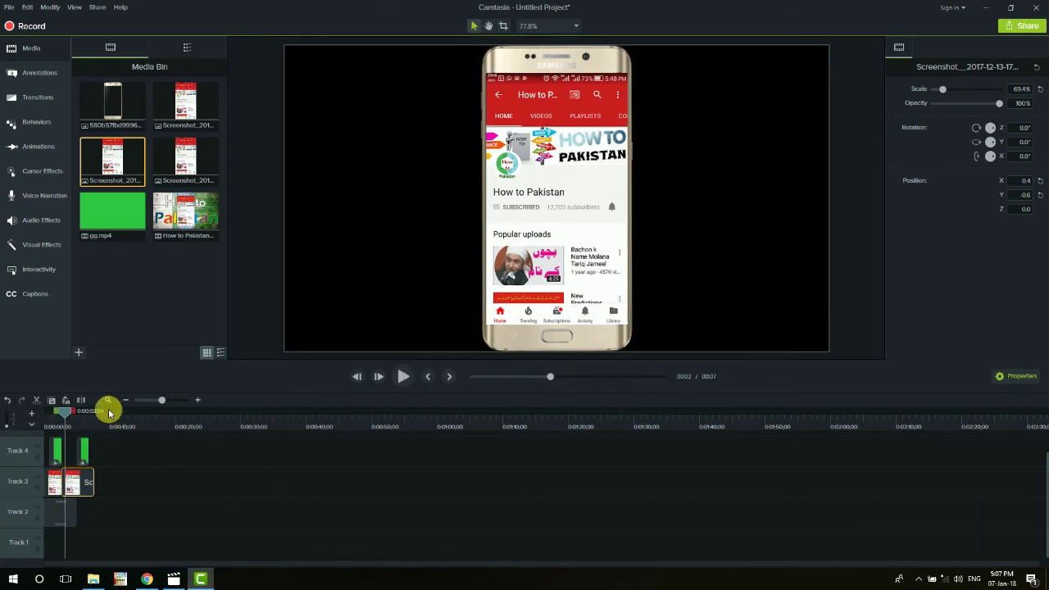
left_click(198, 400)
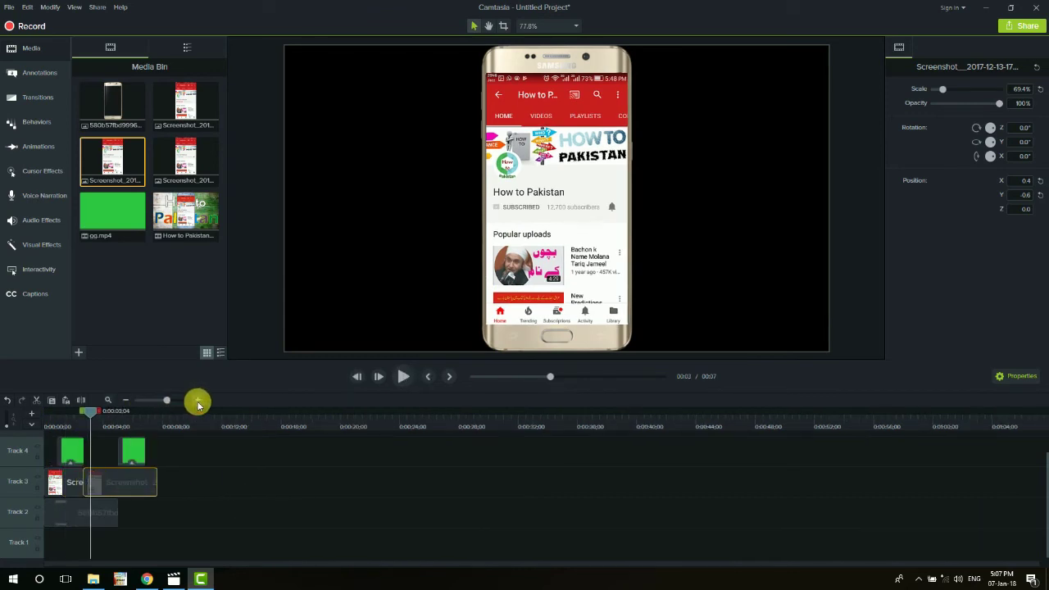
left_click(72, 484)
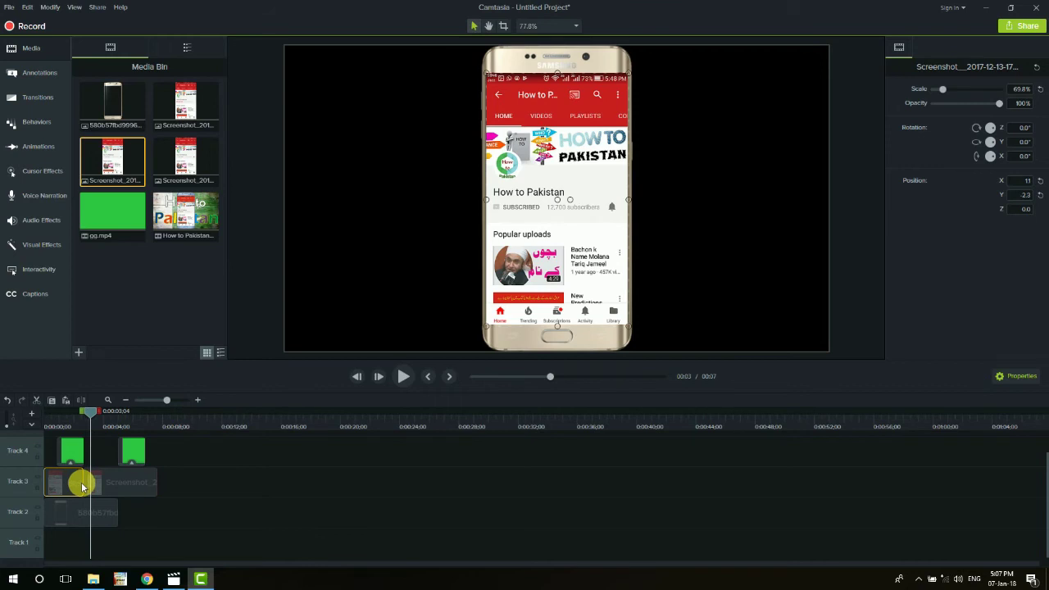
mouse_move(84, 487)
left_mouse_down()
mouse_move(75, 485)
mouse_move(89, 487)
left_mouse_up()
Preview the change from Subscribe to Subscribed, playing from about 1 second to about 5 seconds
left_click_drag(87, 413, 61, 421)
key("space")
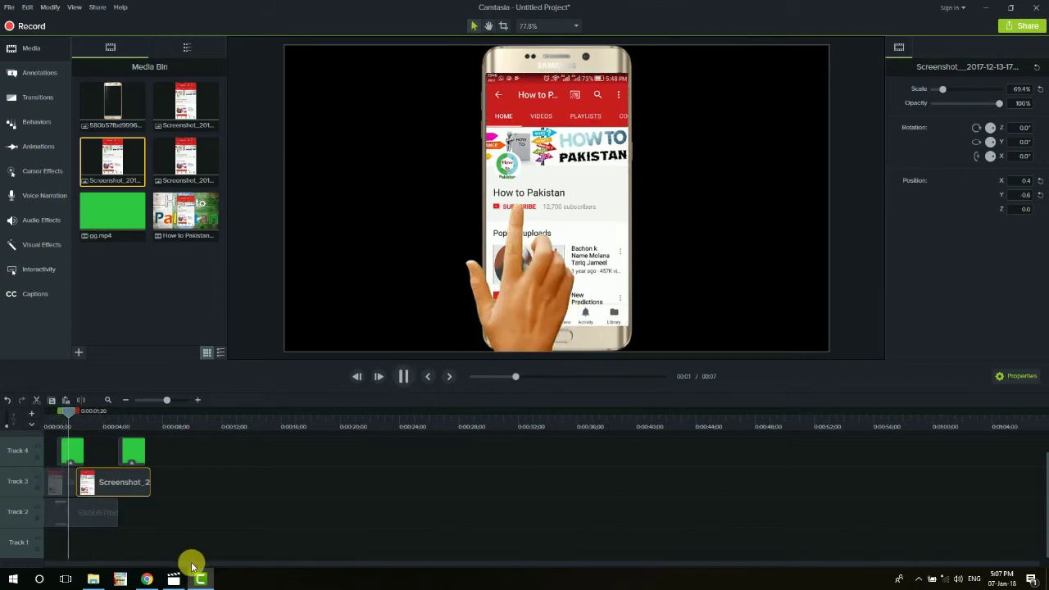
key("space")
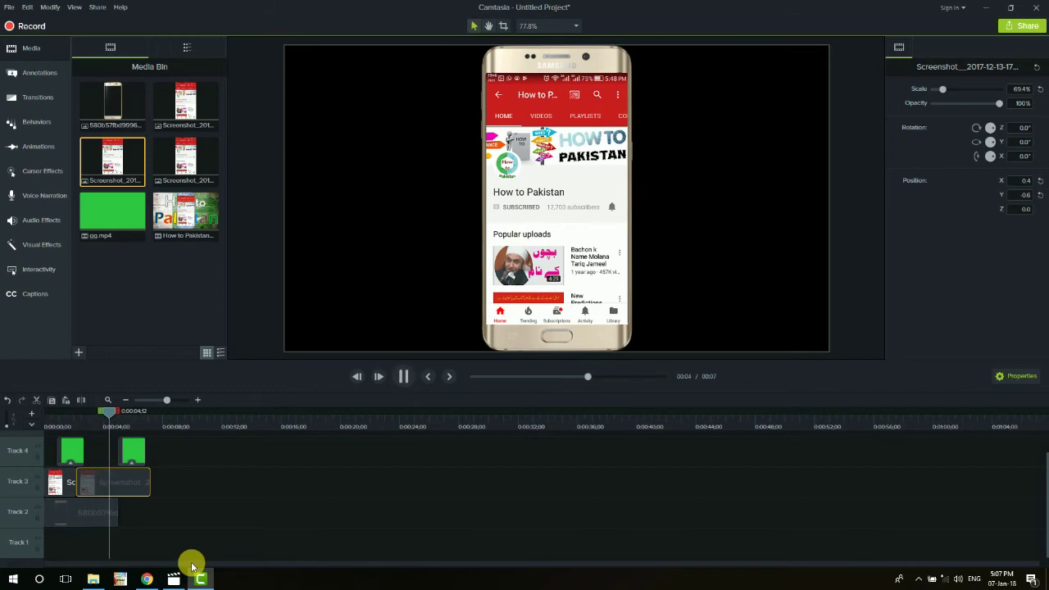
key("space")
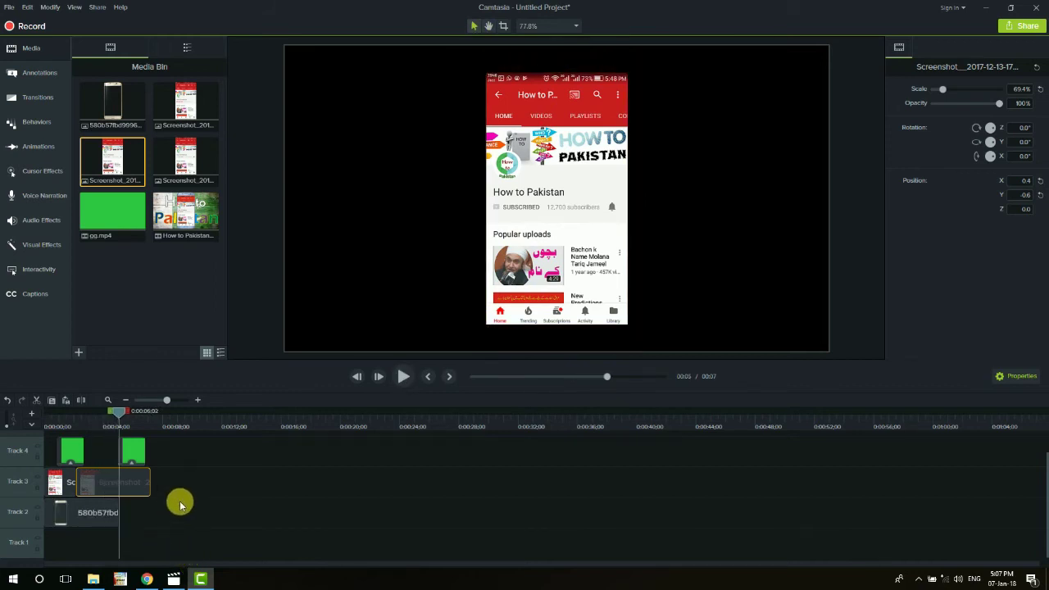
Extend the phone frame image on Track 2 to a duration of 0:00:11;15 and play up to the second tap
left_click(104, 513)
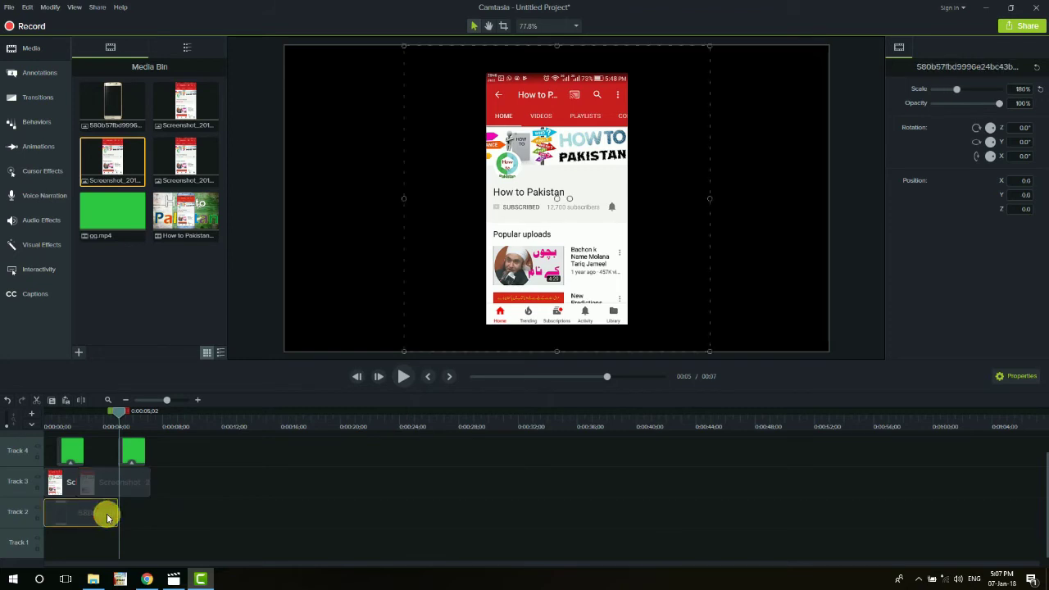
left_click_drag(123, 516, 215, 513)
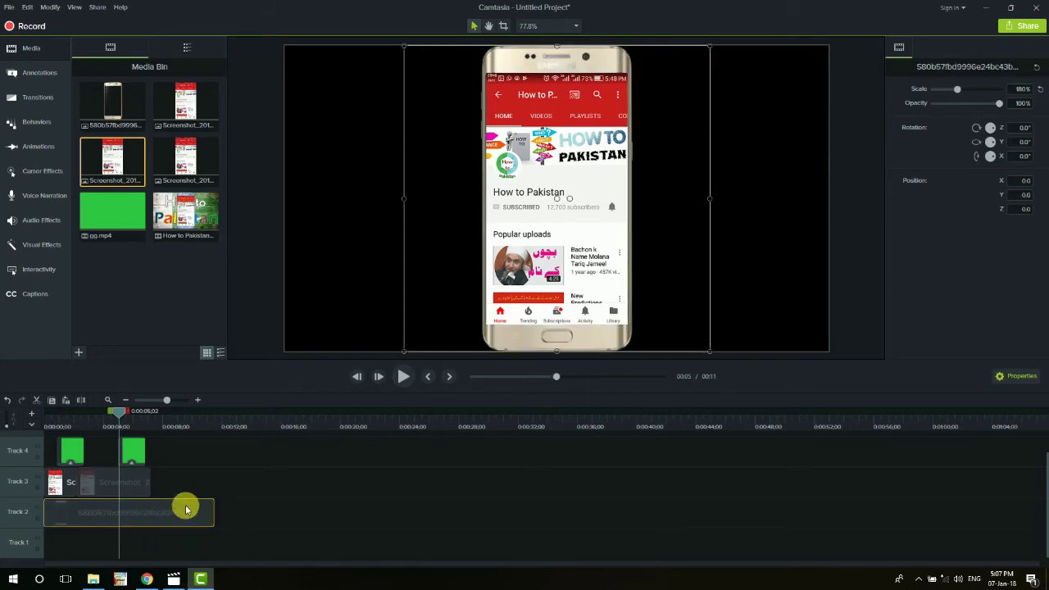
key("space")
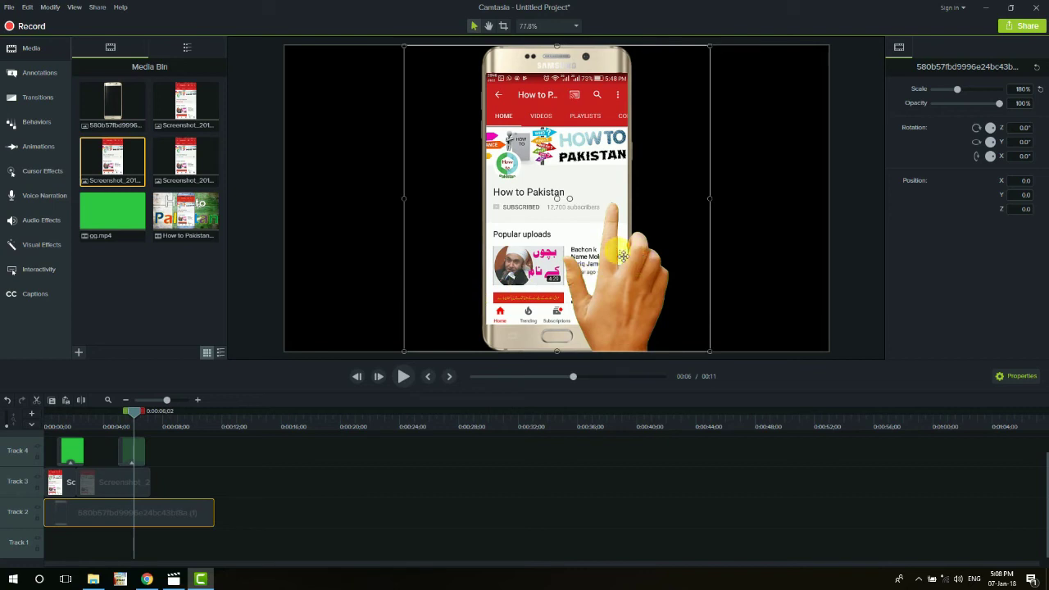
Trim the 17-48-53 screenshot to end at about 0:00:06;07, during the second hand's tap on the bell
left_click(148, 489)
left_click_drag(153, 489, 146, 487)
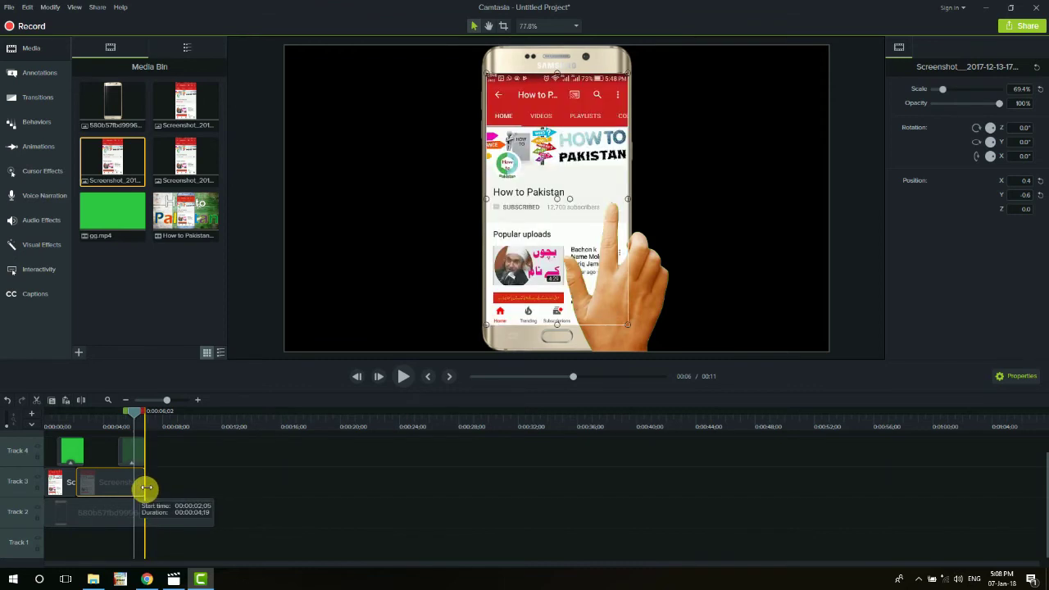
left_click_drag(177, 401, 175, 400)
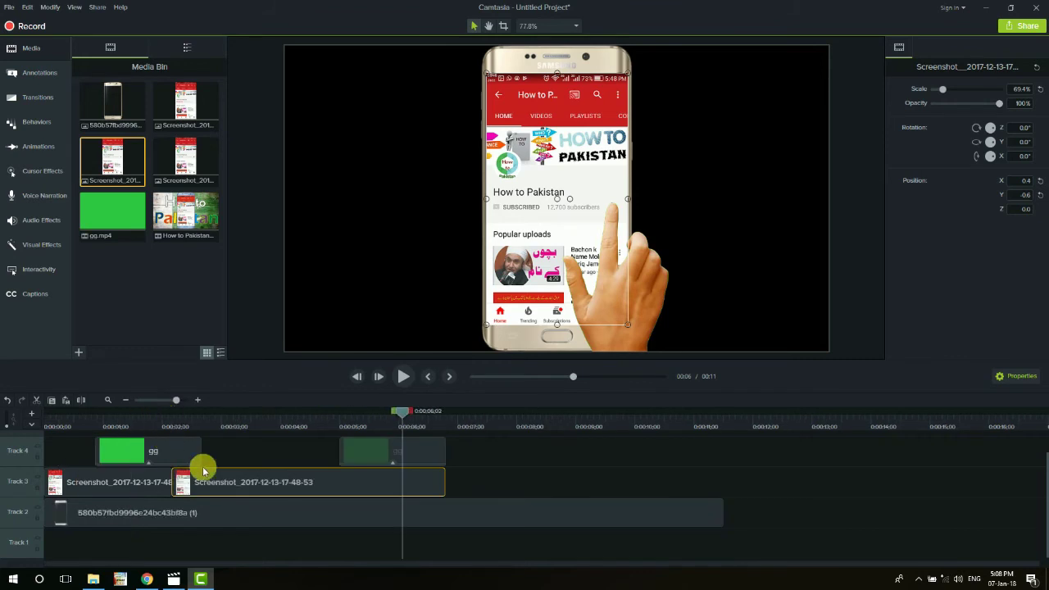
left_click_drag(445, 487, 417, 476)
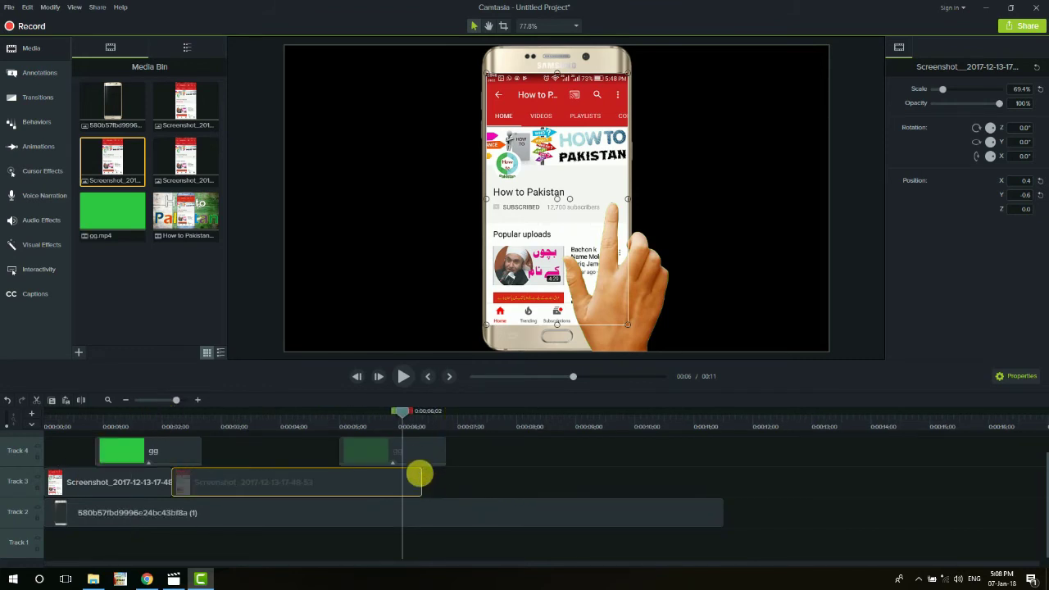
key("space")
key("space")
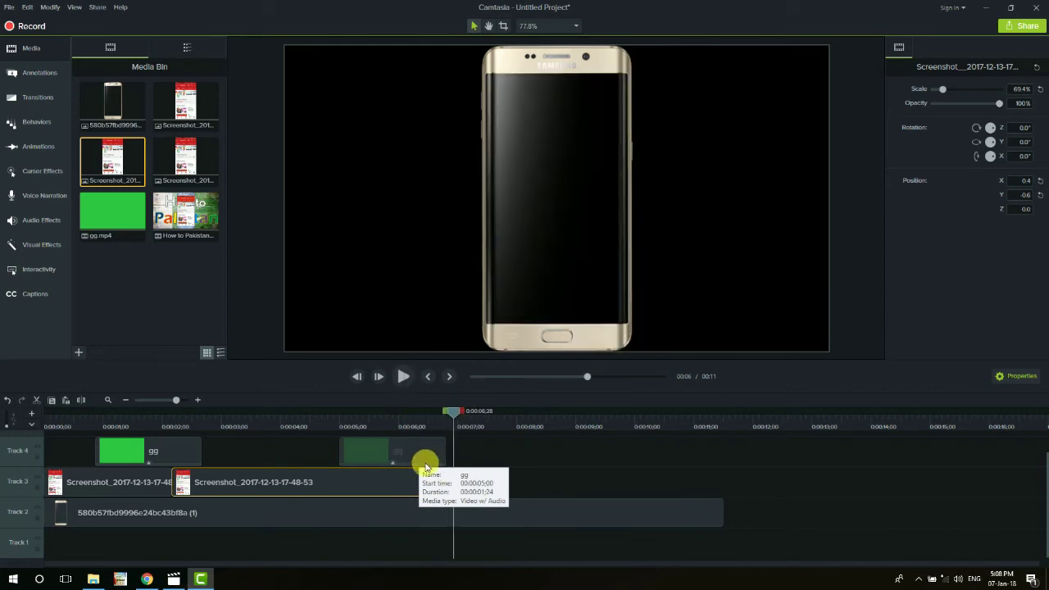
left_click_drag(422, 481, 414, 482)
left_click_drag(455, 413, 409, 436)
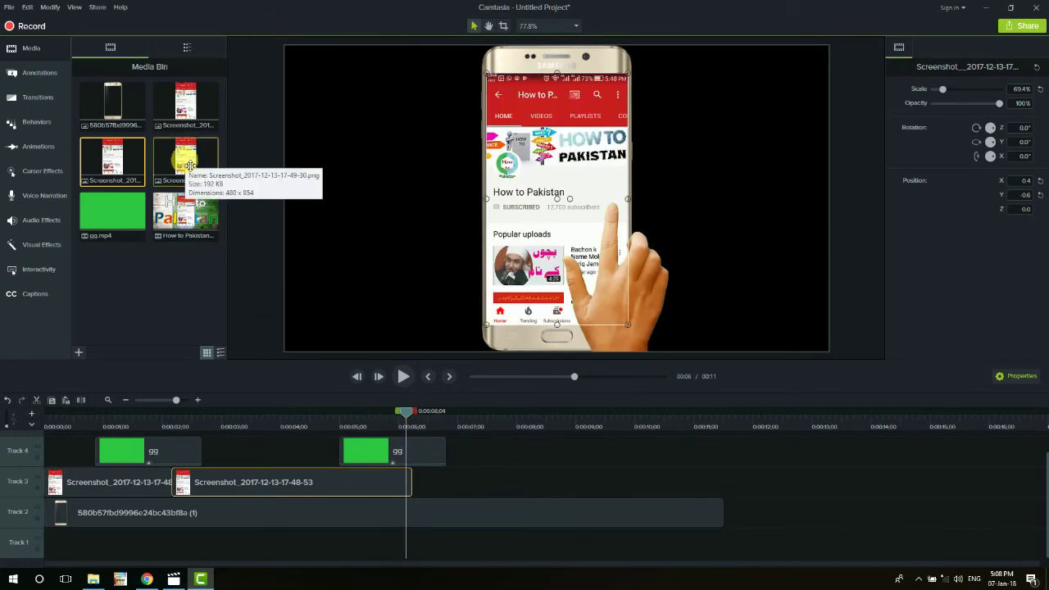
Place the 17-49-30 screenshot at 0:00:06;07 on Track 3 and scale it to about 69.5% to fit inside the phone screen
mouse_move(189, 167)
left_mouse_down()
mouse_move(205, 168)
mouse_move(402, 398)
mouse_move(433, 477)
mouse_move(414, 484)
left_mouse_up()
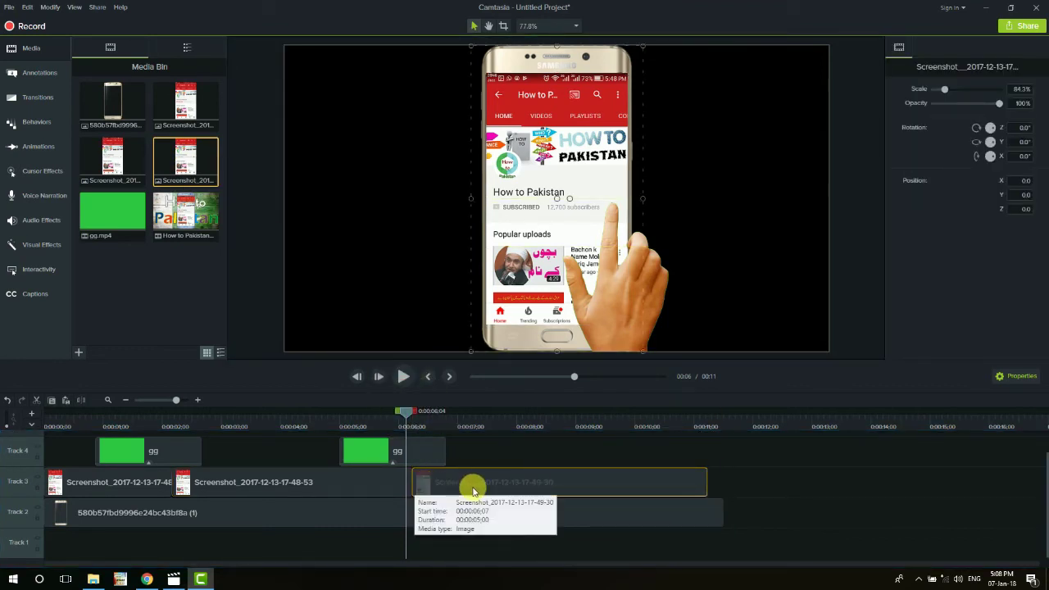
key("space")
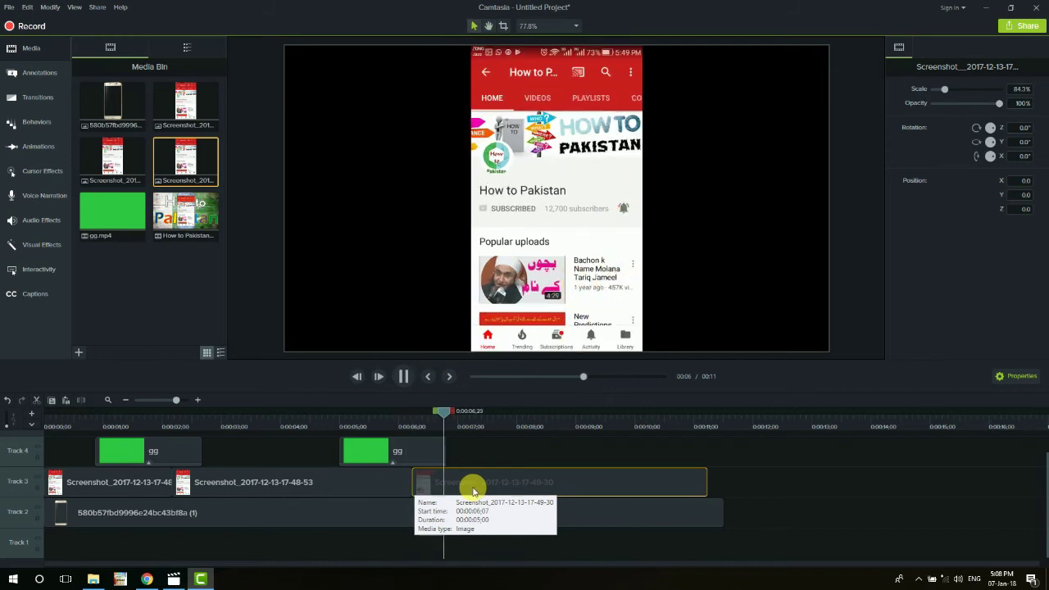
key("space")
left_click_drag(470, 351, 517, 267)
left_click_drag(592, 123, 563, 146)
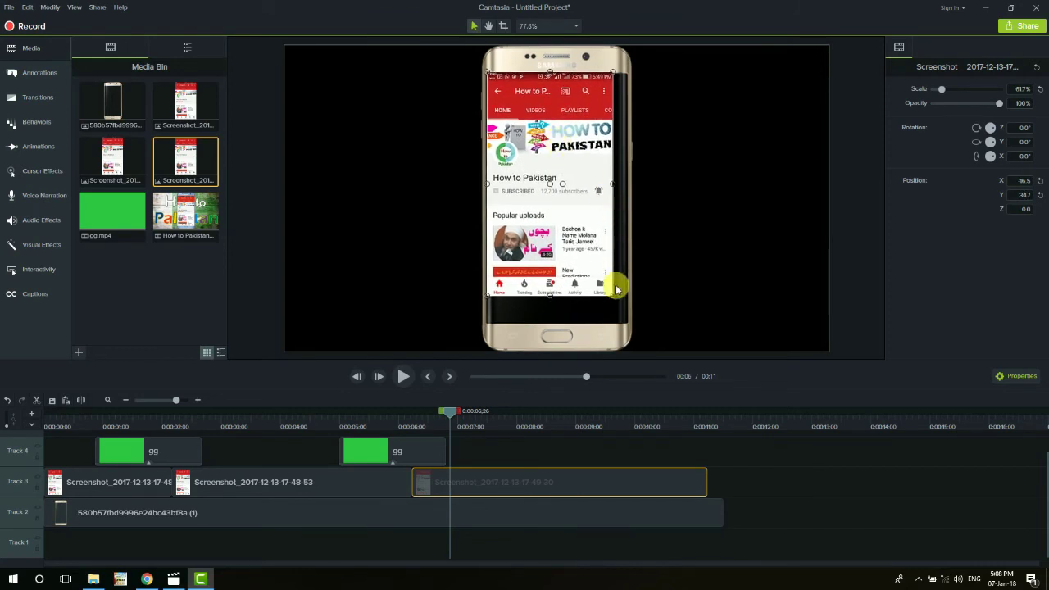
left_click_drag(617, 304, 636, 329)
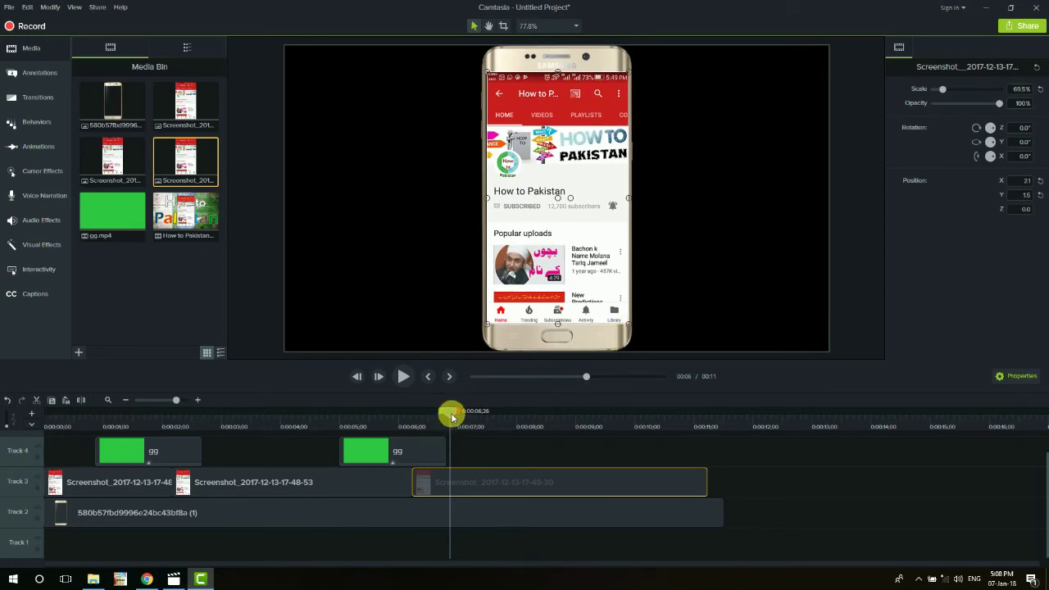
Preview the second tap and the change to the ringing bell screenshot, playing from about 5.5 seconds onward
left_click_drag(449, 411, 396, 422)
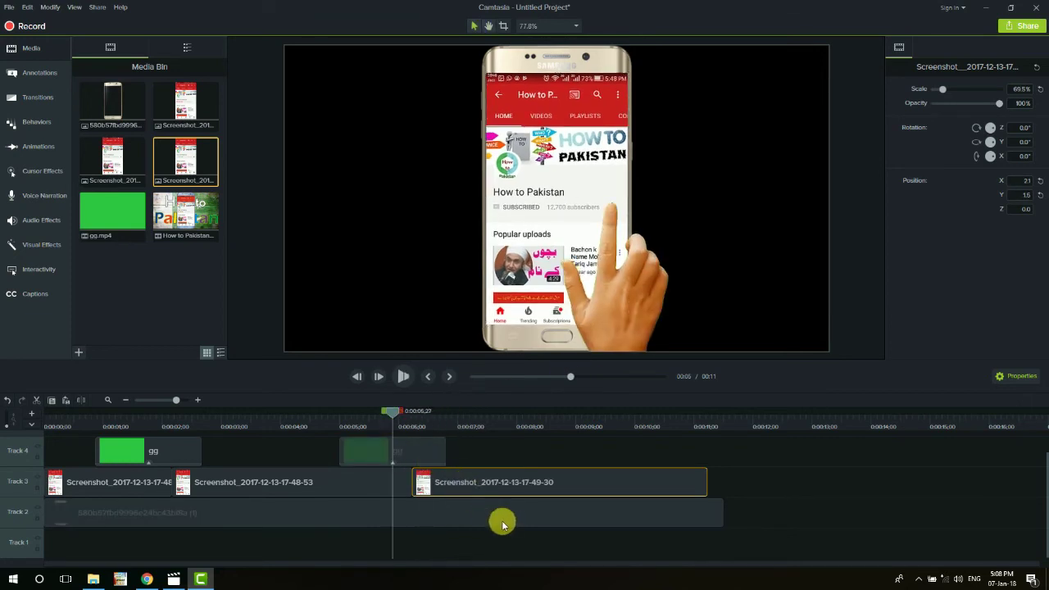
key("space")
key("space")
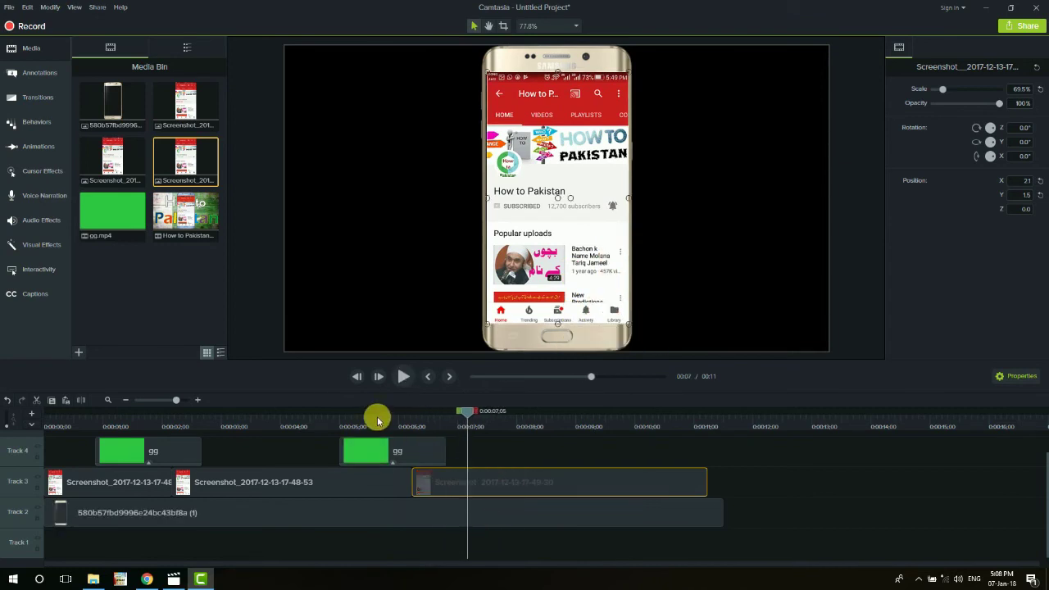
left_click(374, 417)
key("space")
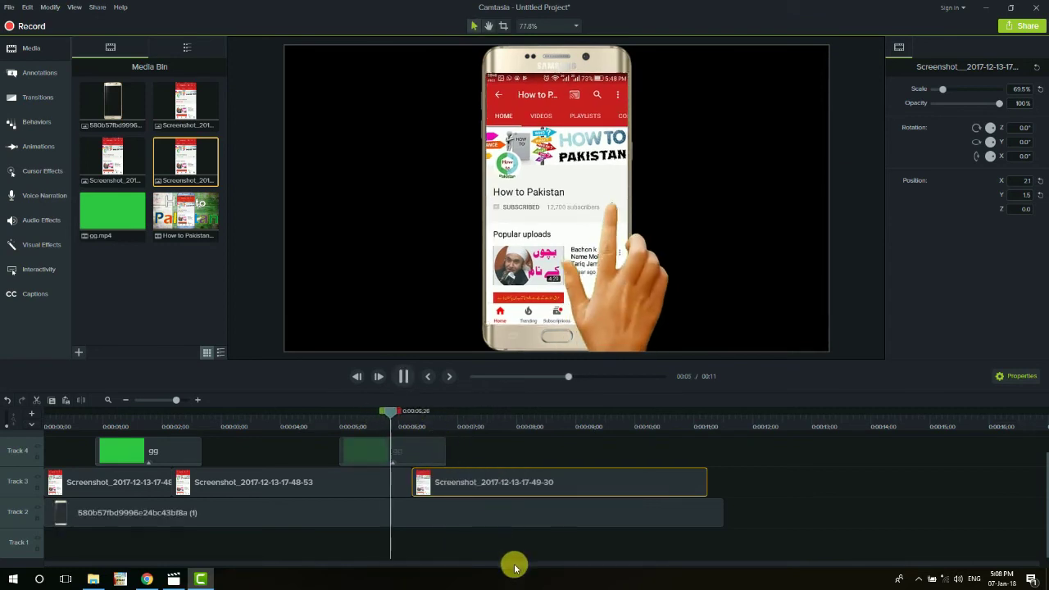
key("space")
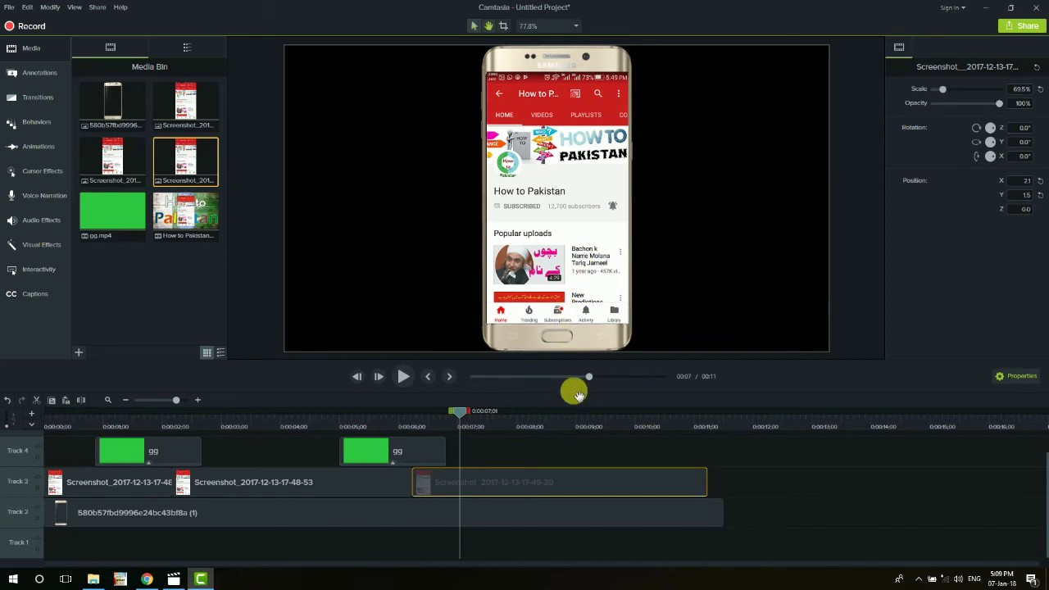
key("space")
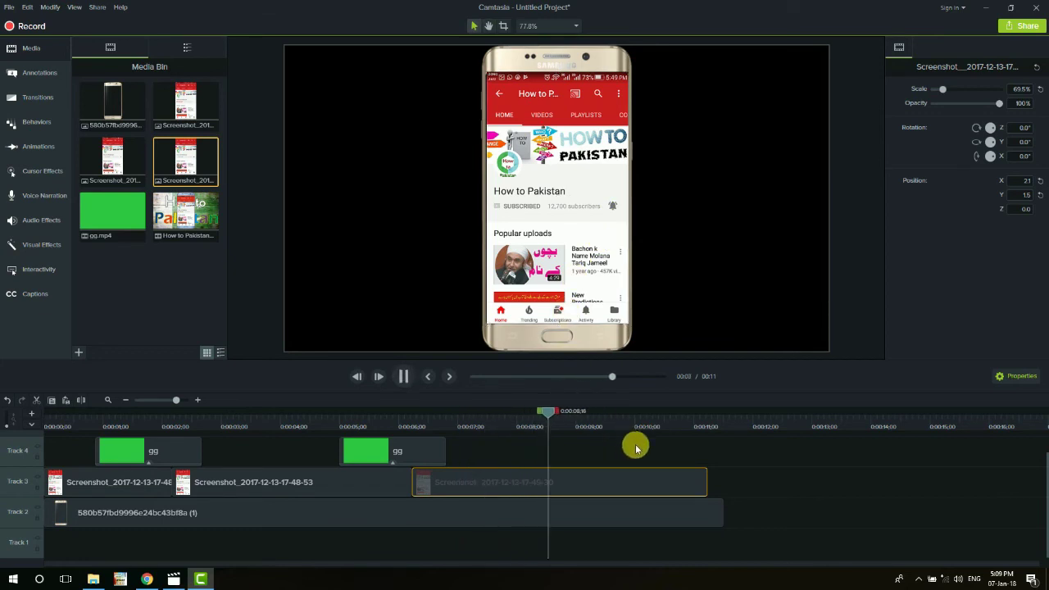
left_click(610, 420)
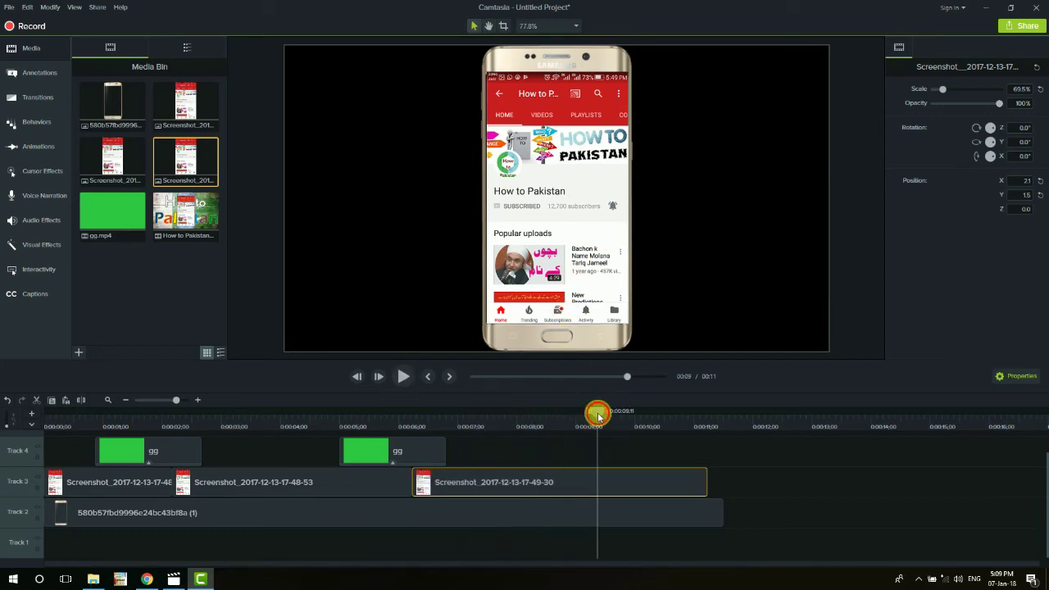
Review the arrangement from the beginning, checking both hand taps and the changes between the three channel screenshots
left_click_drag(598, 417, 71, 457)
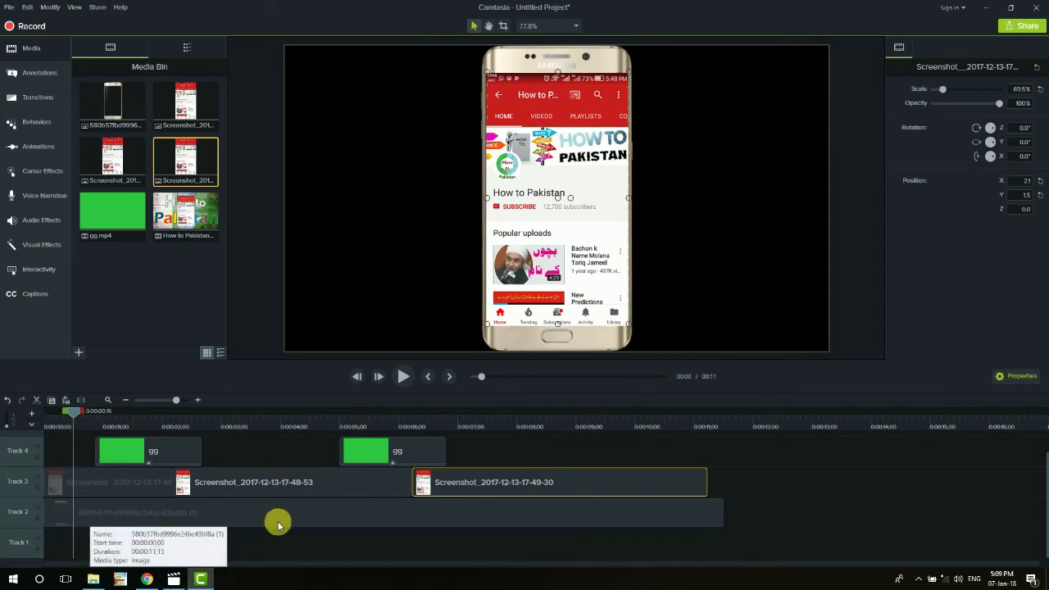
left_click(80, 485)
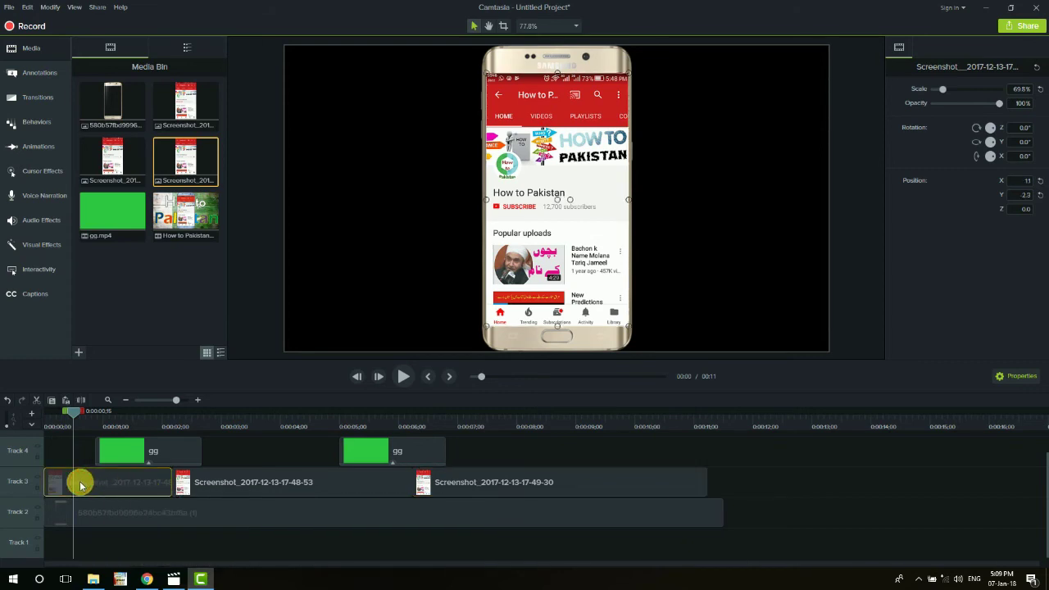
left_click(513, 221)
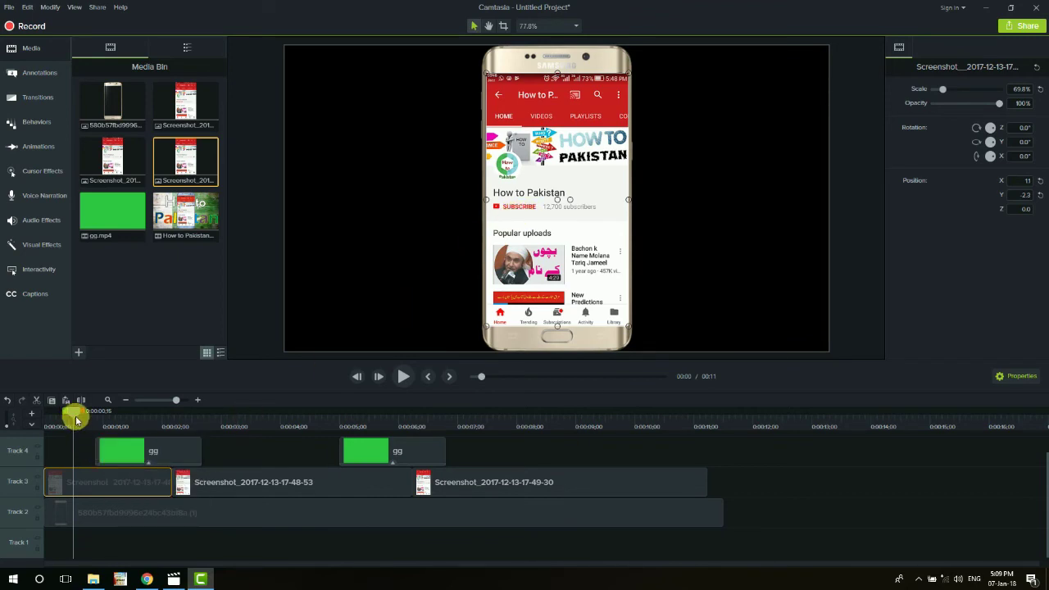
left_click_drag(76, 420, 170, 423)
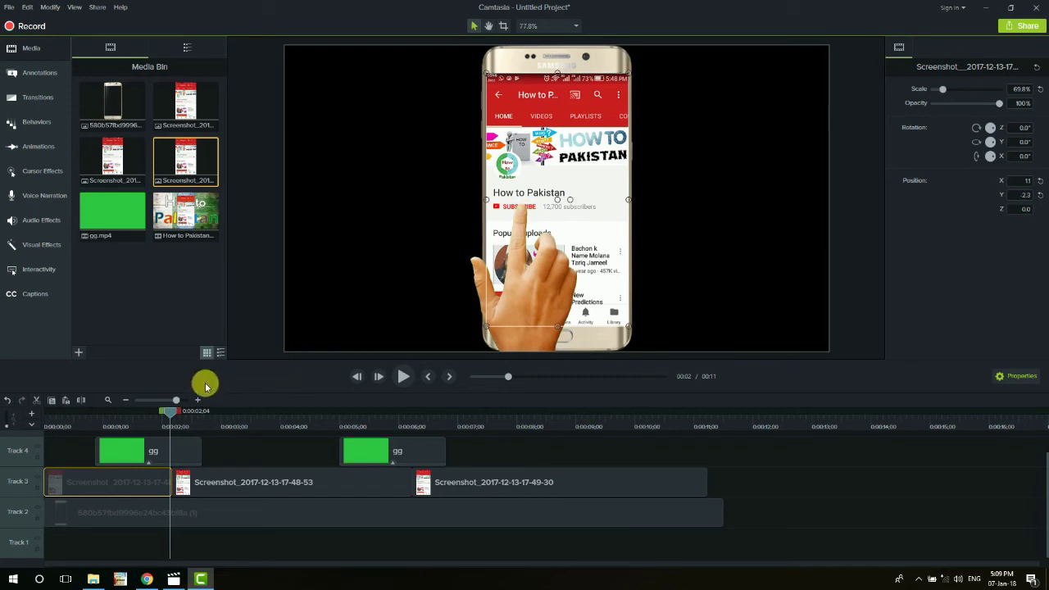
left_click_drag(170, 418, 378, 417)
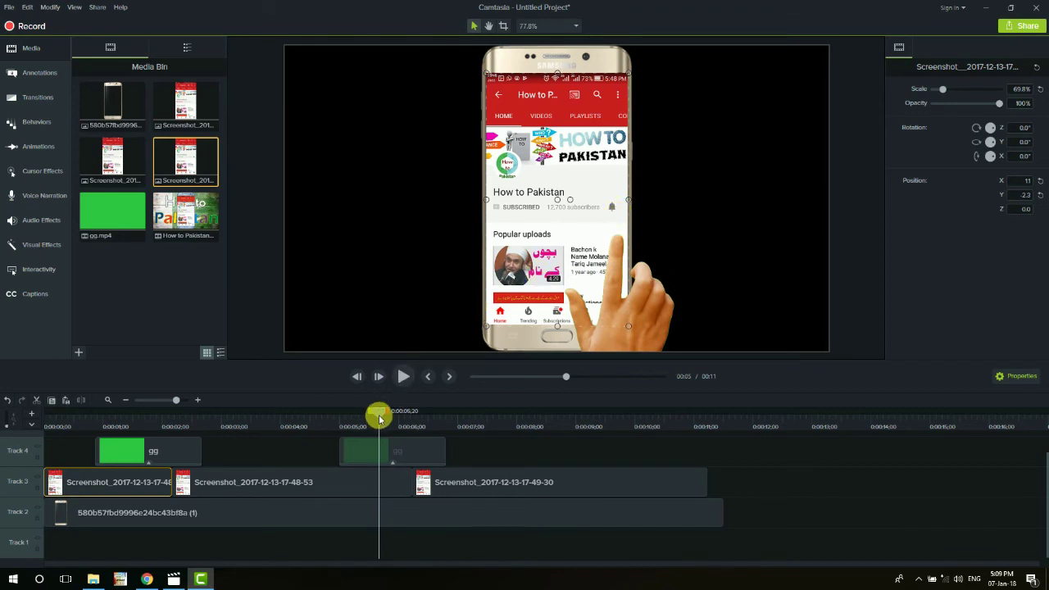
left_click_drag(379, 415, 401, 415)
left_click_drag(403, 414, 406, 414)
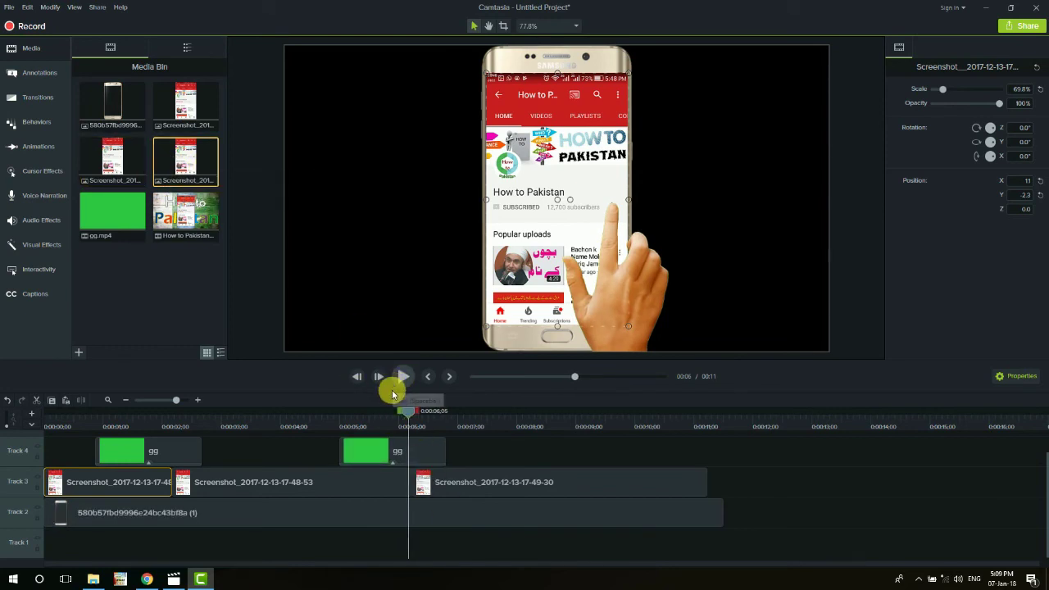
left_click_drag(410, 414, 639, 419)
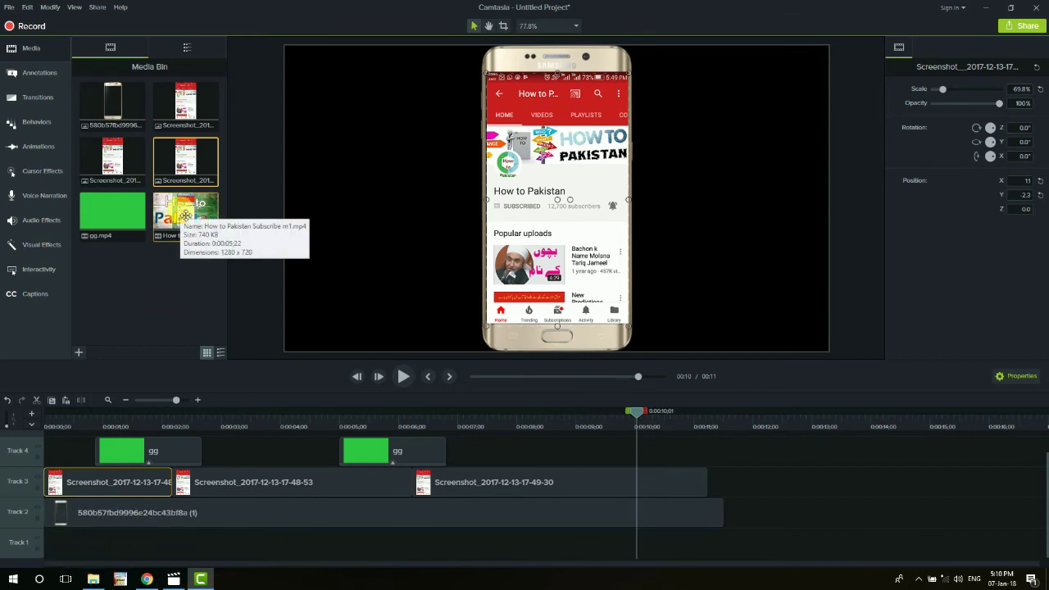
Add the How to Pakistan Subscribe m1 voice clip below the phone frame at the timeline start and play its opening
left_click_drag(185, 214, 162, 528)
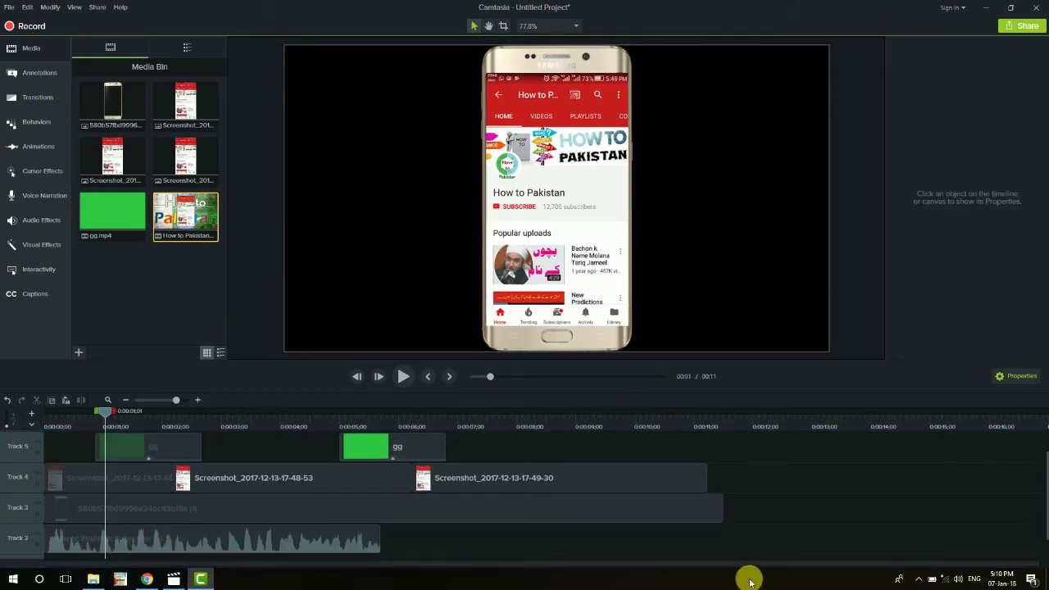
left_click_drag(105, 411, 7, 424)
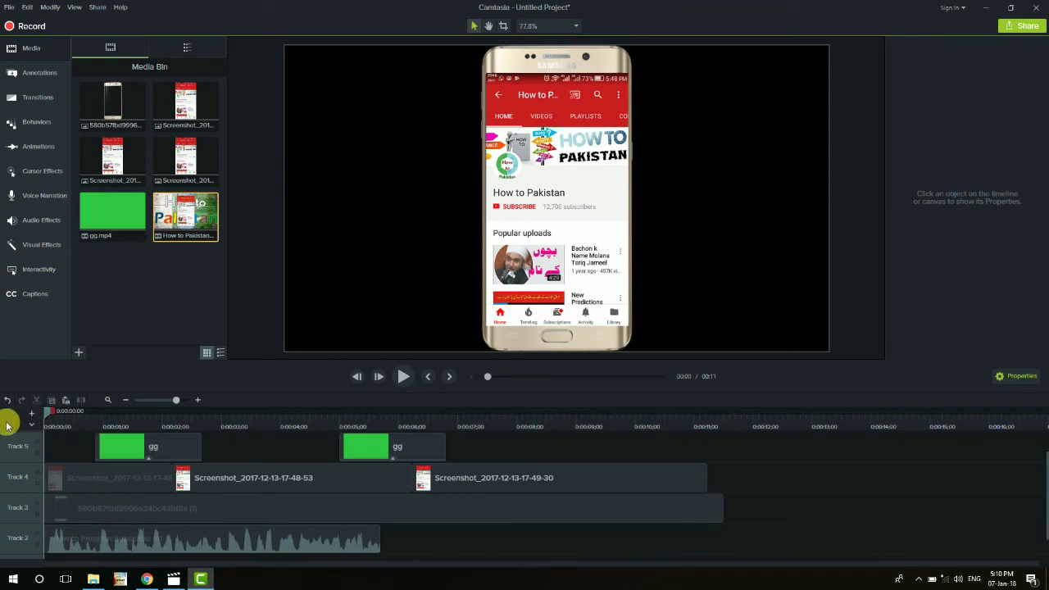
key("space")
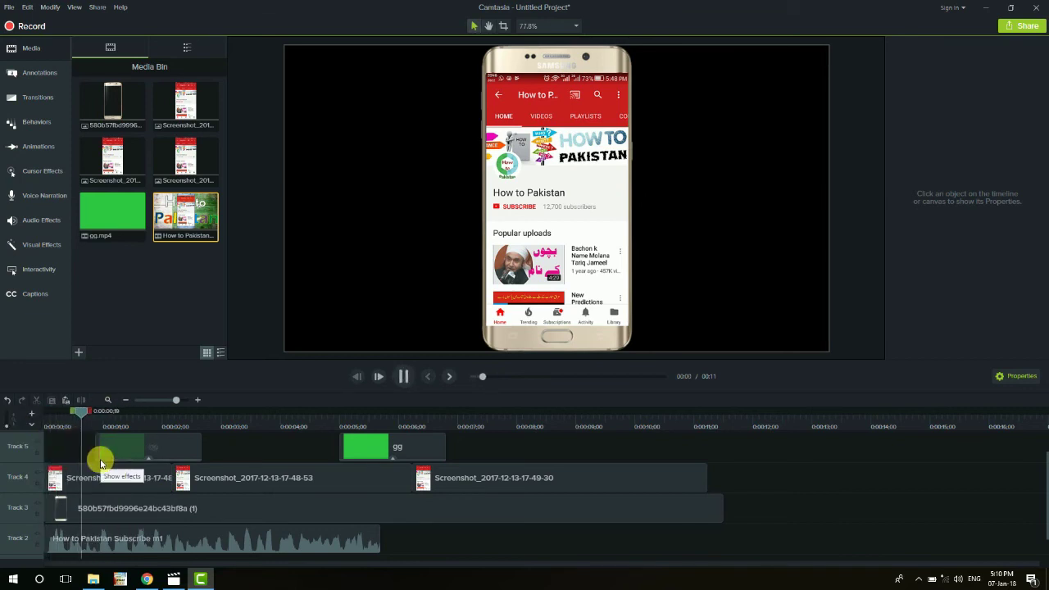
key("space")
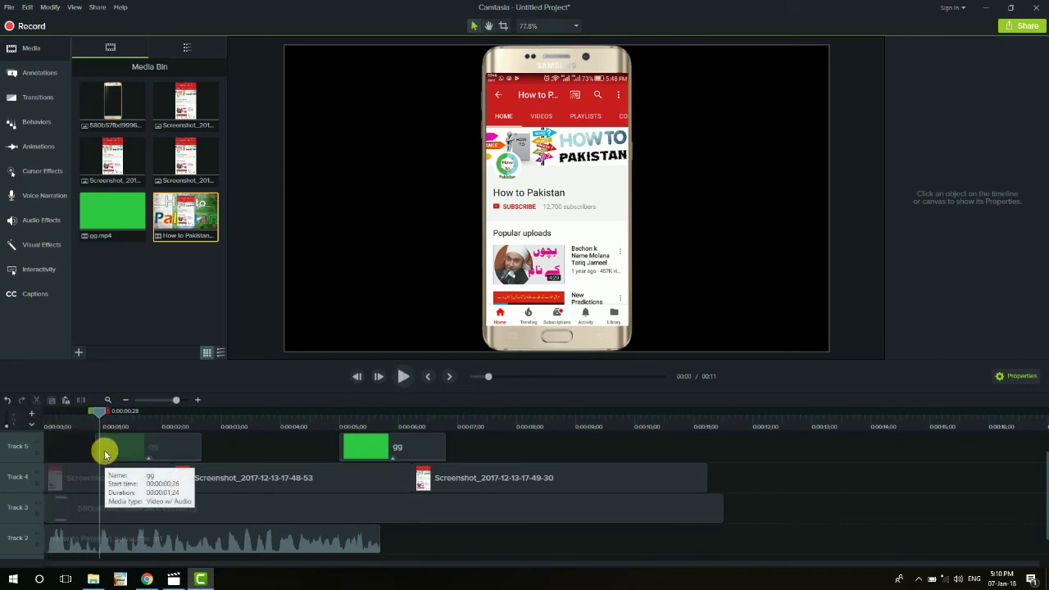
Move the first hand clip earlier to start at about 0:00:00;15 and play through to its tap on Subscribe
left_click(112, 455)
left_click_drag(101, 455, 90, 454)
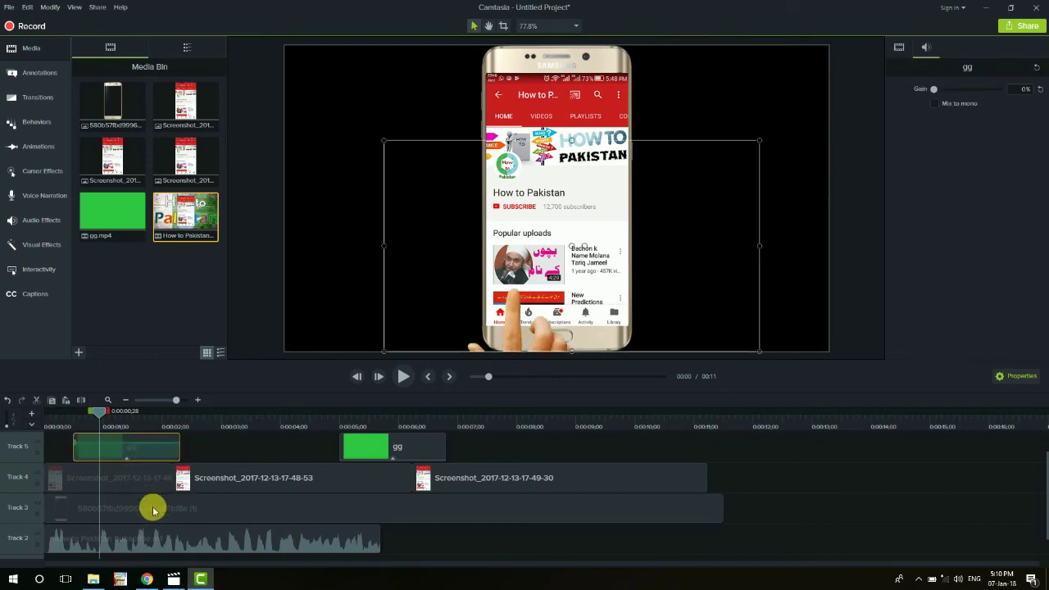
key("space")
key("space")
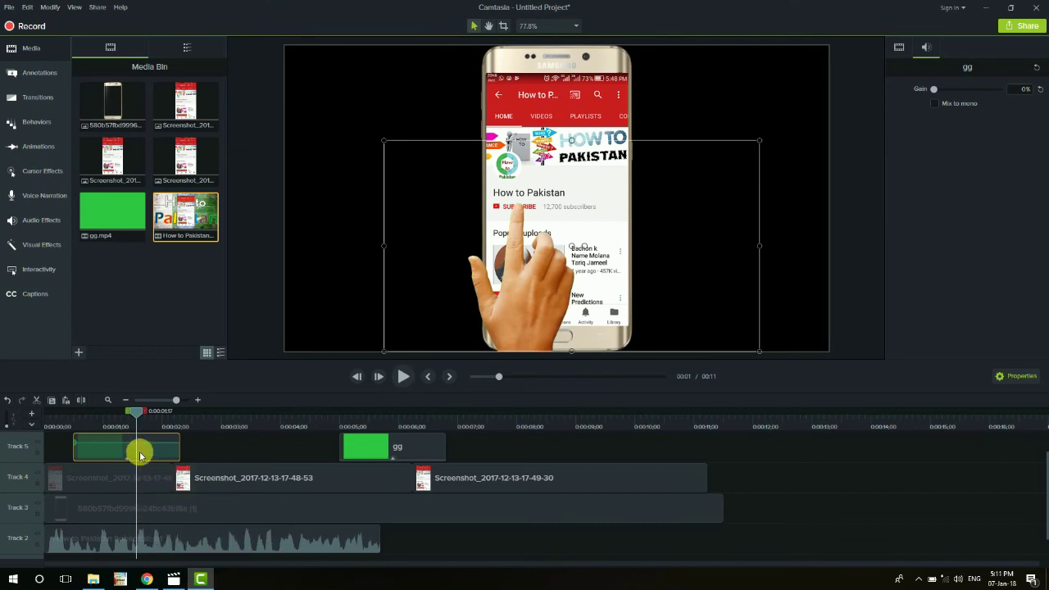
Trim the first screenshot to end at 0:00:01;17, shift the 17-48-53 screenshot directly after it and preview the change
left_click(153, 477)
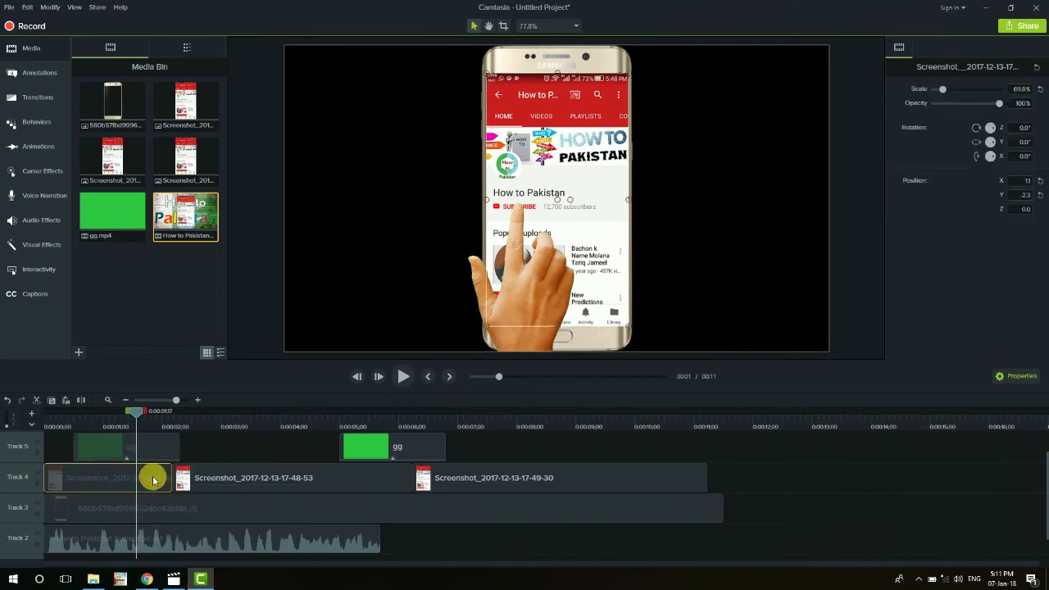
left_click_drag(172, 481, 141, 489)
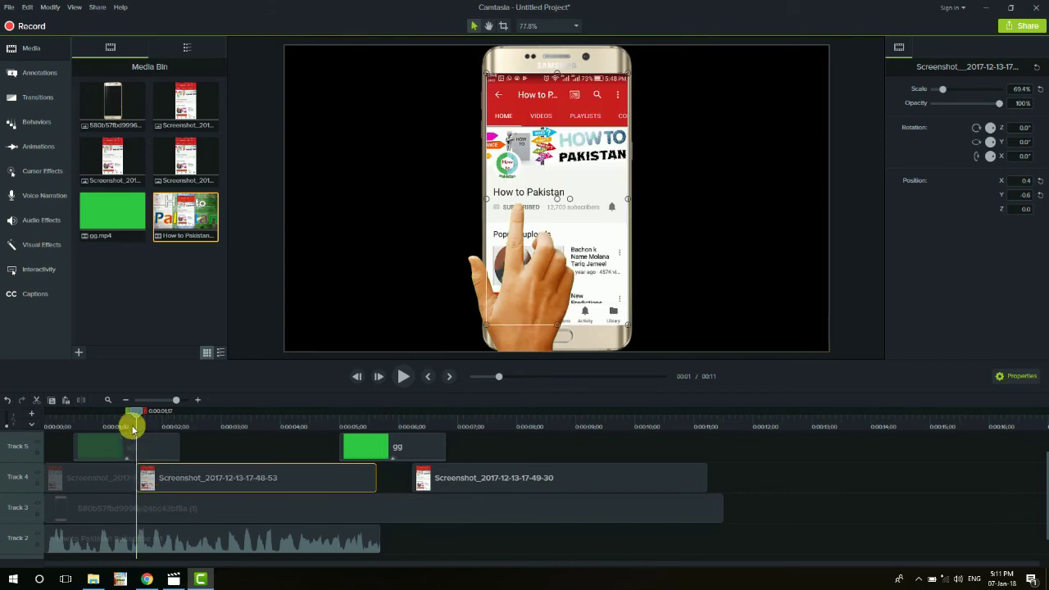
left_click_drag(137, 415, 111, 426)
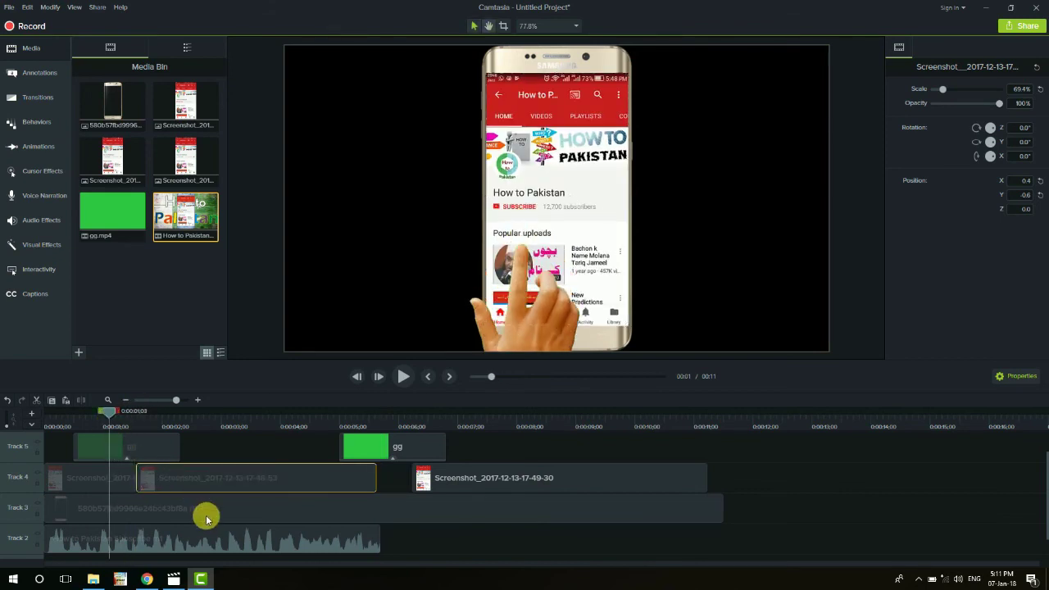
key("space")
key("space")
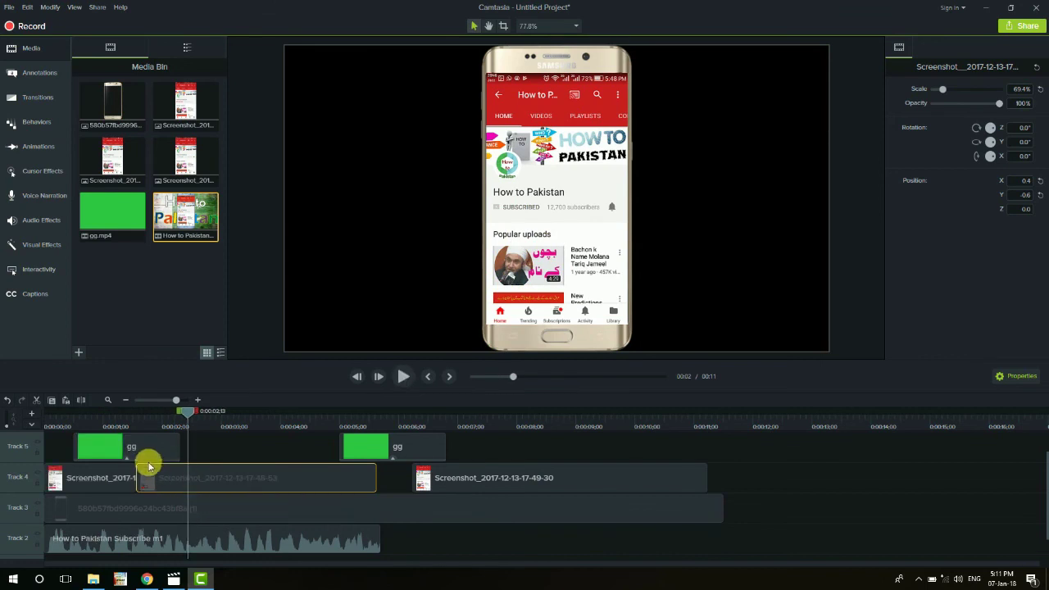
Move the first hand clip to about 0:00:00;06 and make the first screenshot change to 17-48-53 at 0:00:01;07
left_click_drag(140, 450, 119, 485)
left_click(120, 481)
left_click_drag(188, 415, 113, 430)
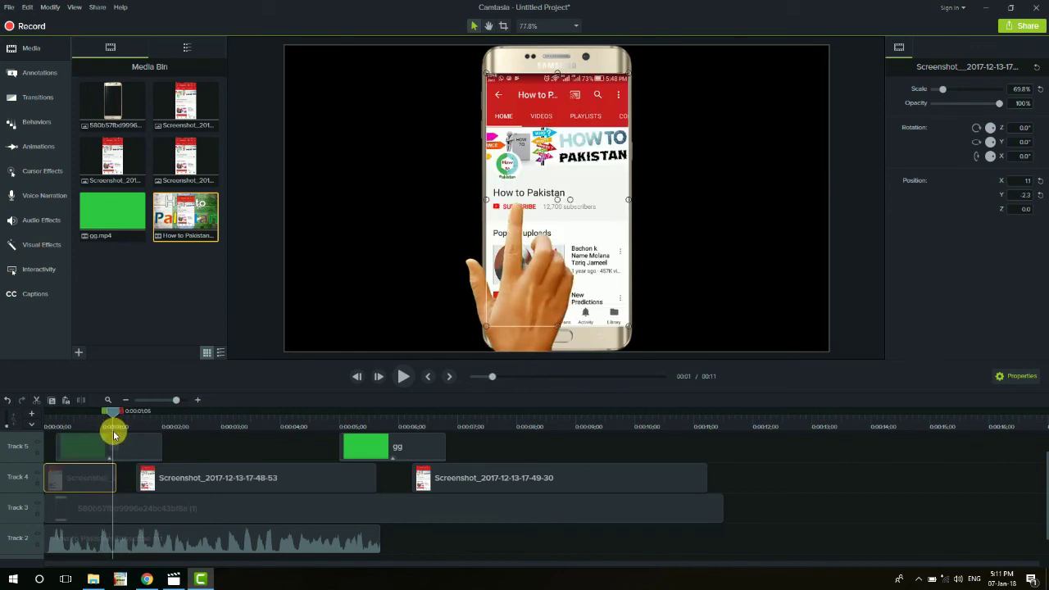
left_click_drag(157, 484, 136, 488)
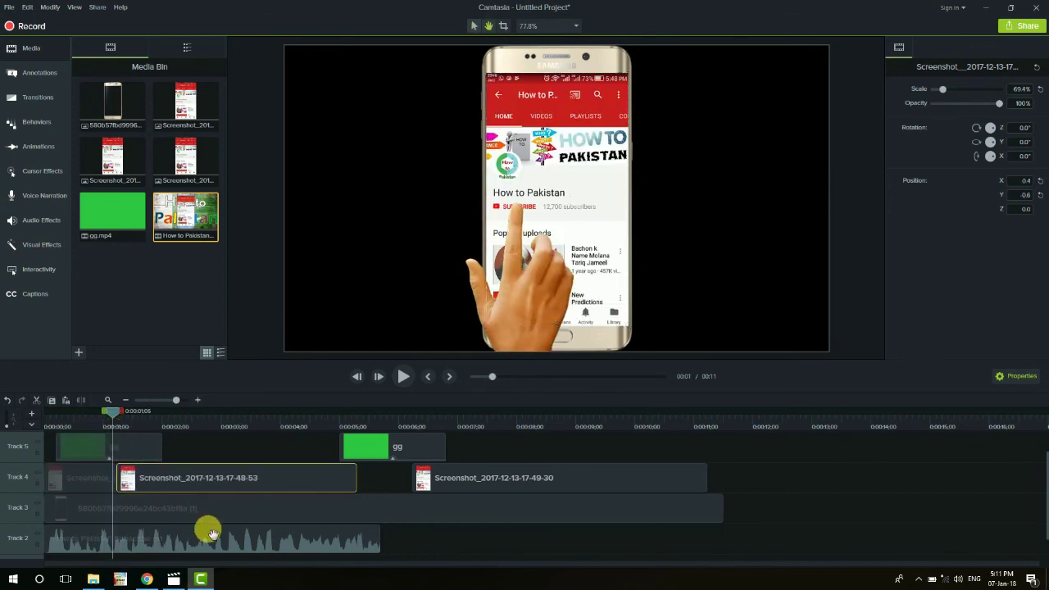
Play the voice-over past the first tap and move the second hand clip to start at about 0:00:02;08
key("space")
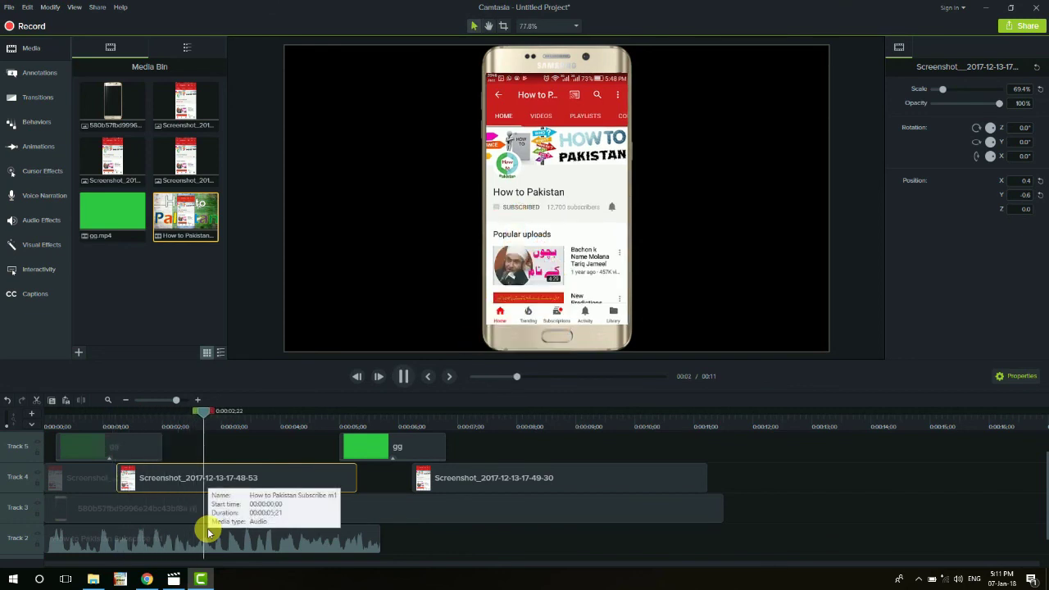
key("space")
left_click_drag(367, 449, 233, 460)
key("space")
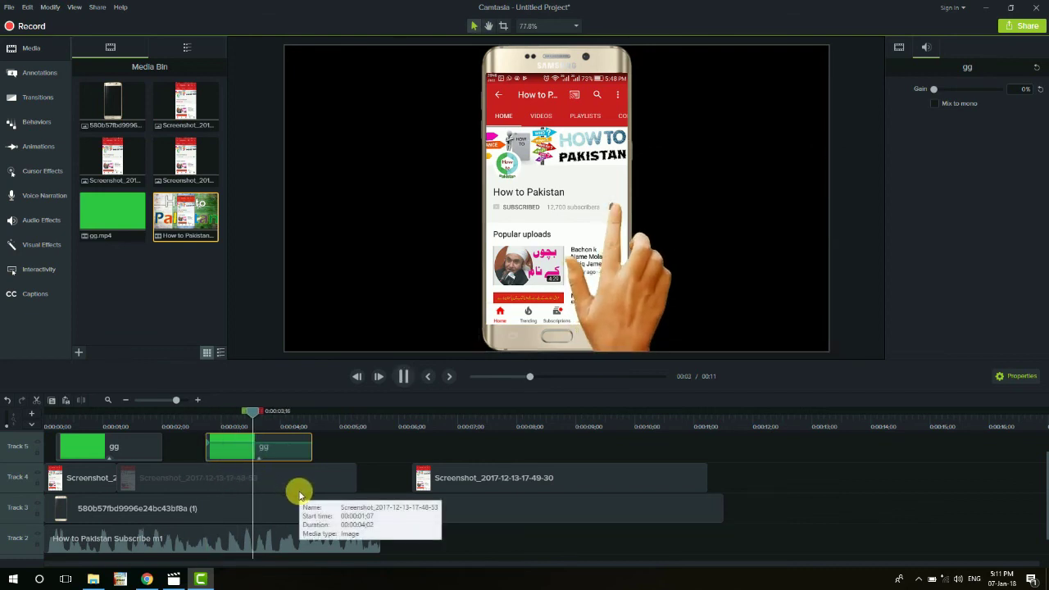
key("space")
left_click_drag(241, 450, 216, 452)
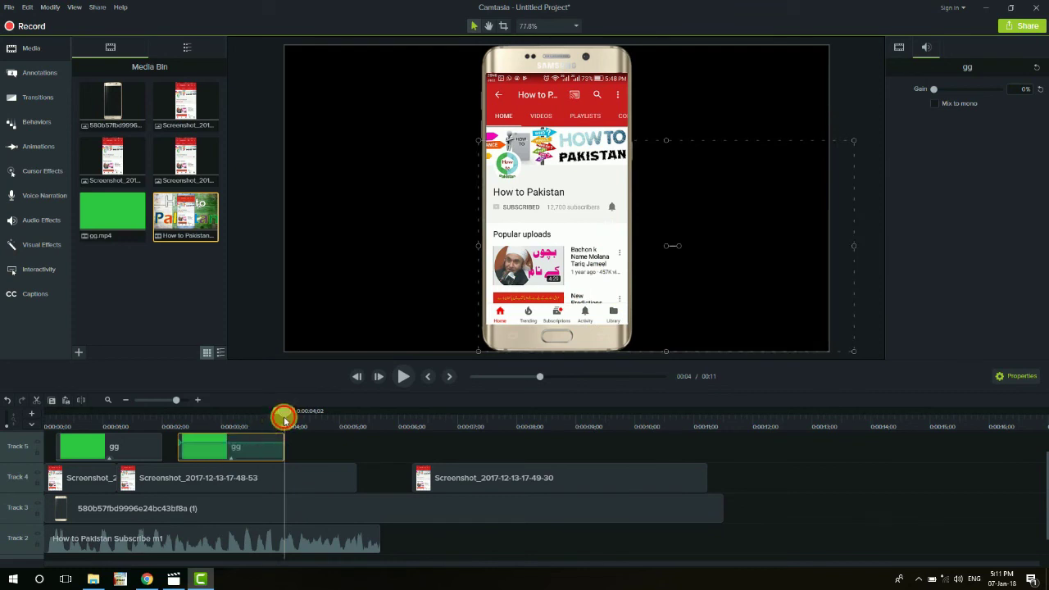
Trim the 17-48-53 screenshot to end at 0:00:03;02, on the bell tap, and move the 17-49-30 screenshot directly after it
left_click_drag(284, 420, 225, 433)
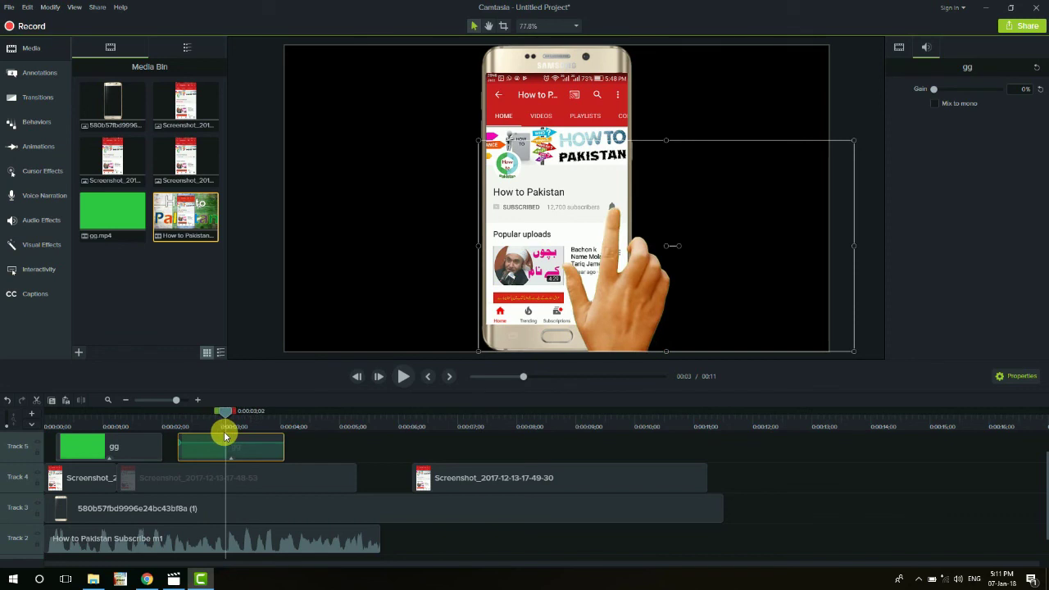
left_click(350, 486)
left_click(358, 486)
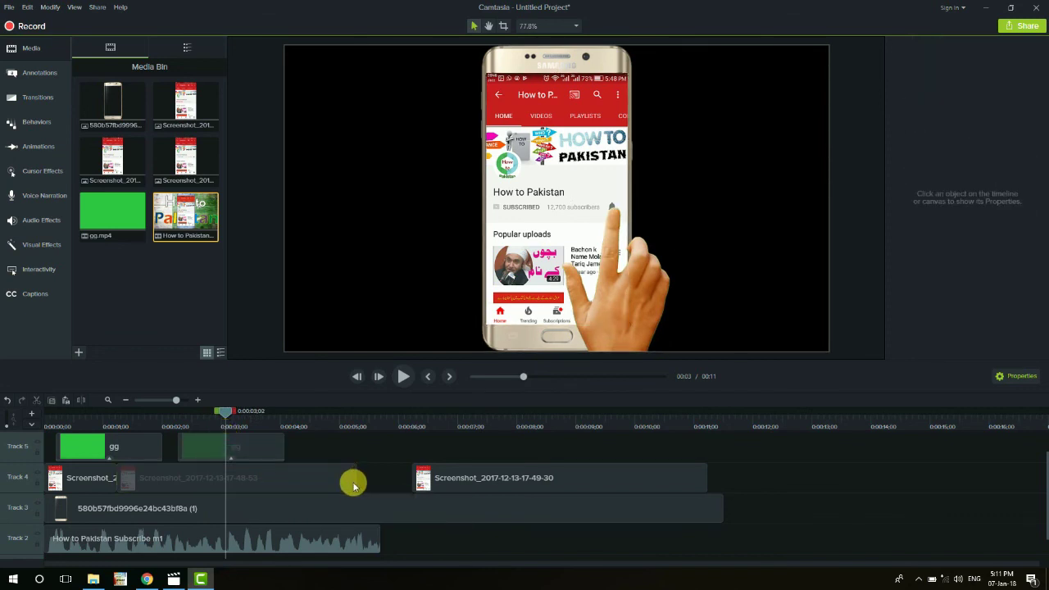
left_click(354, 485)
left_click_drag(361, 485, 230, 488)
left_click_drag(416, 495, 243, 490)
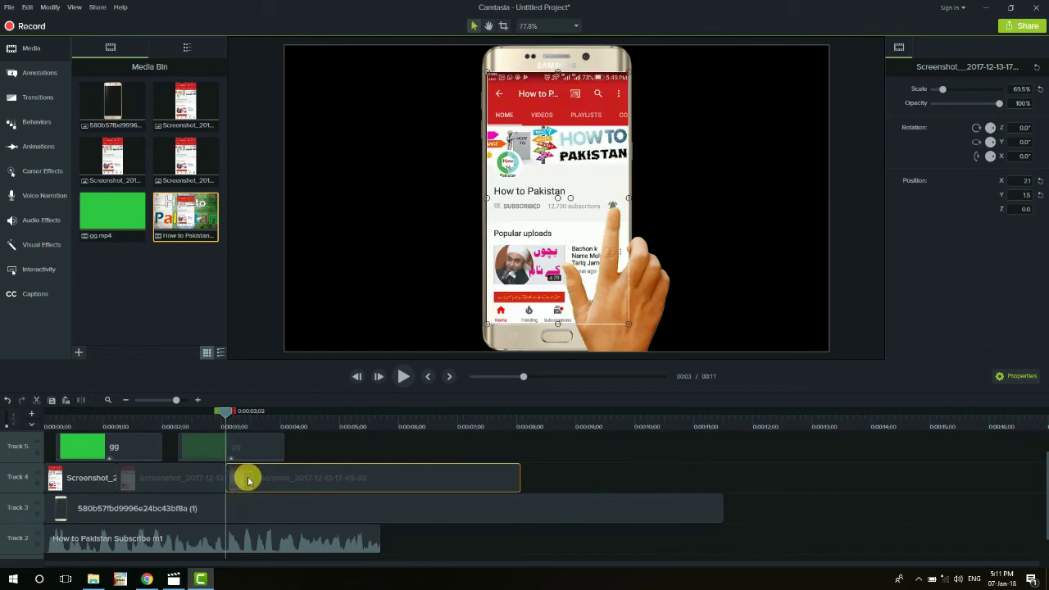
Play to the end of the voice clip and trim the 17-49-30 screenshot and phone frame to end with it
key("space")
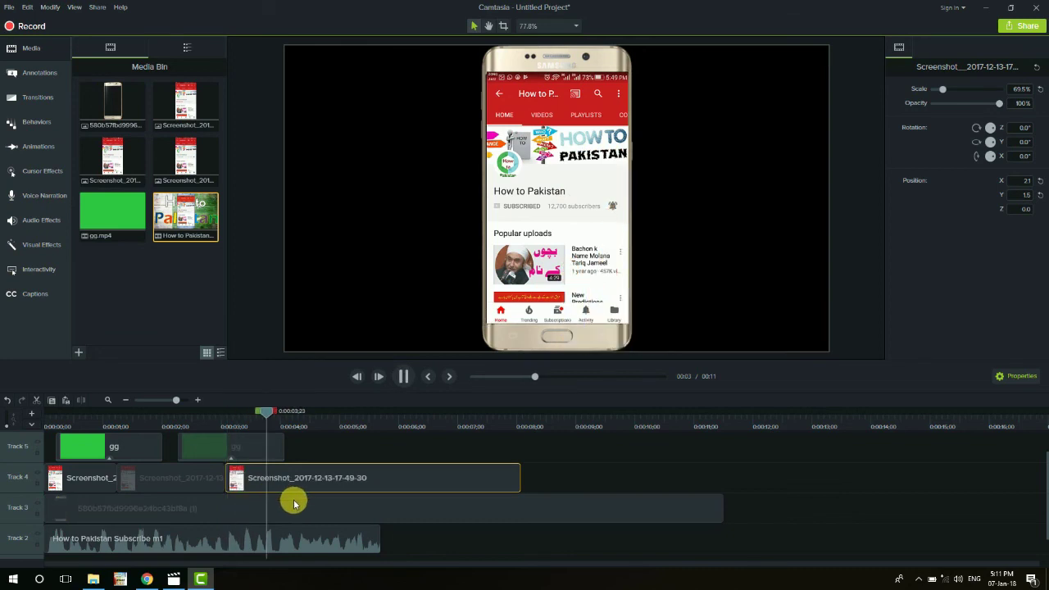
key("space")
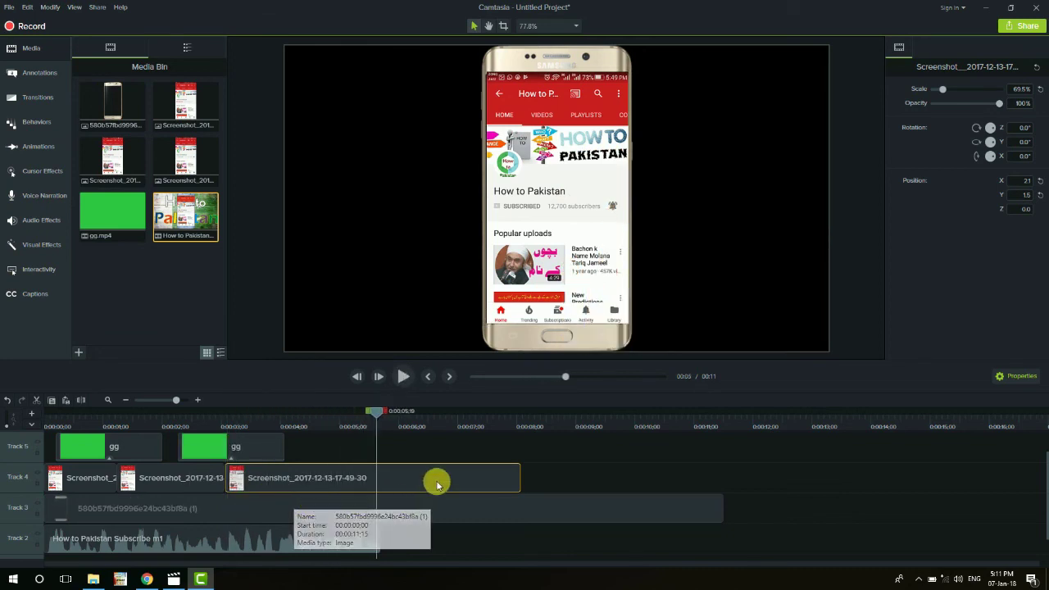
left_click_drag(522, 484, 378, 489)
left_click(478, 507)
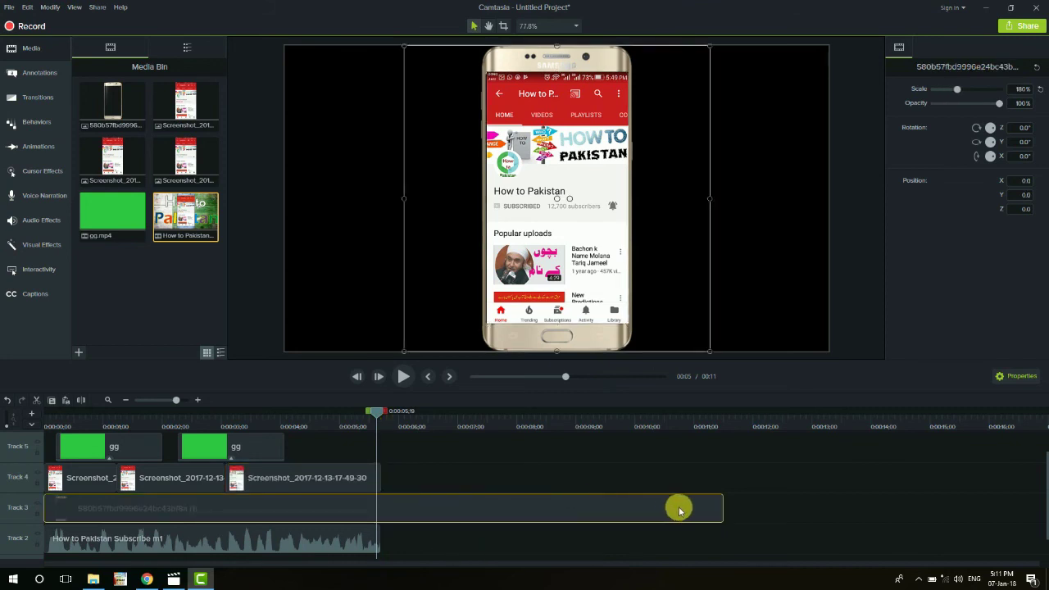
left_click_drag(721, 515, 380, 524)
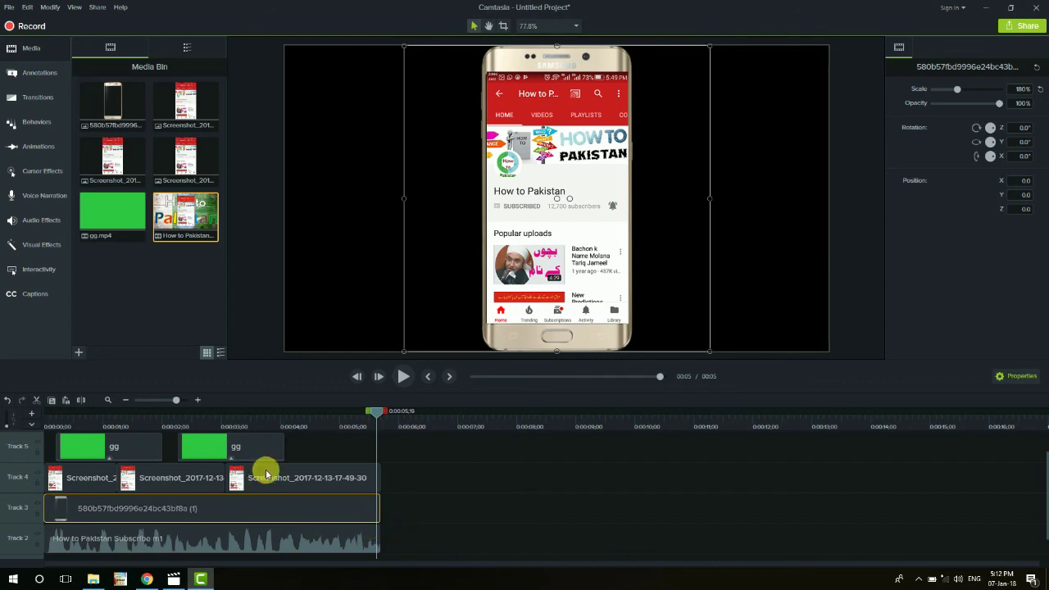
Play the complete intro from the start to check the hand taps and screenshots against the voice-over
left_click_drag(378, 416, 30, 448)
key("space")
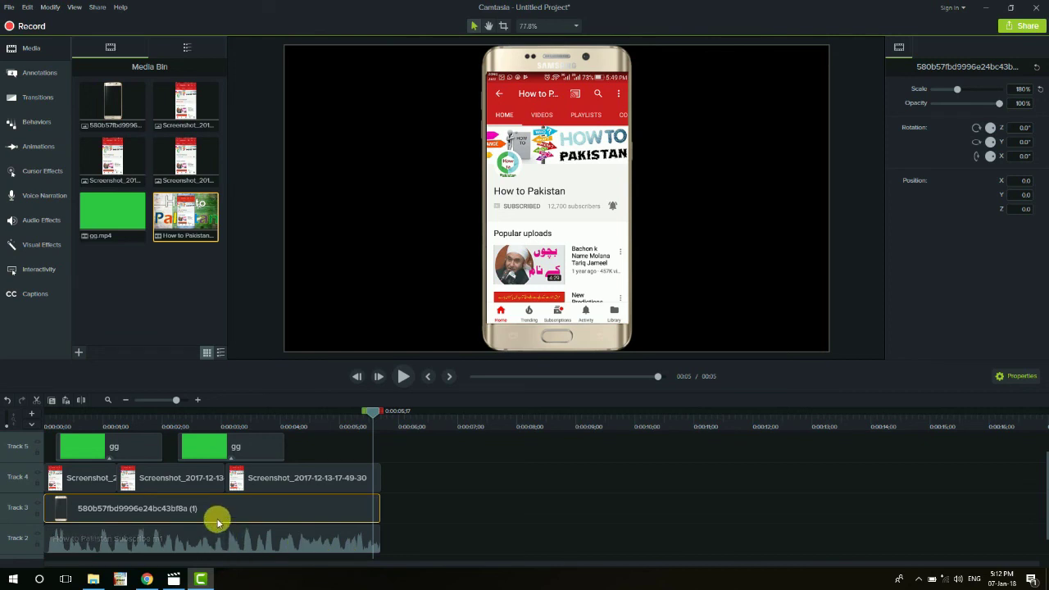
left_click_drag(218, 480, 318, 493)
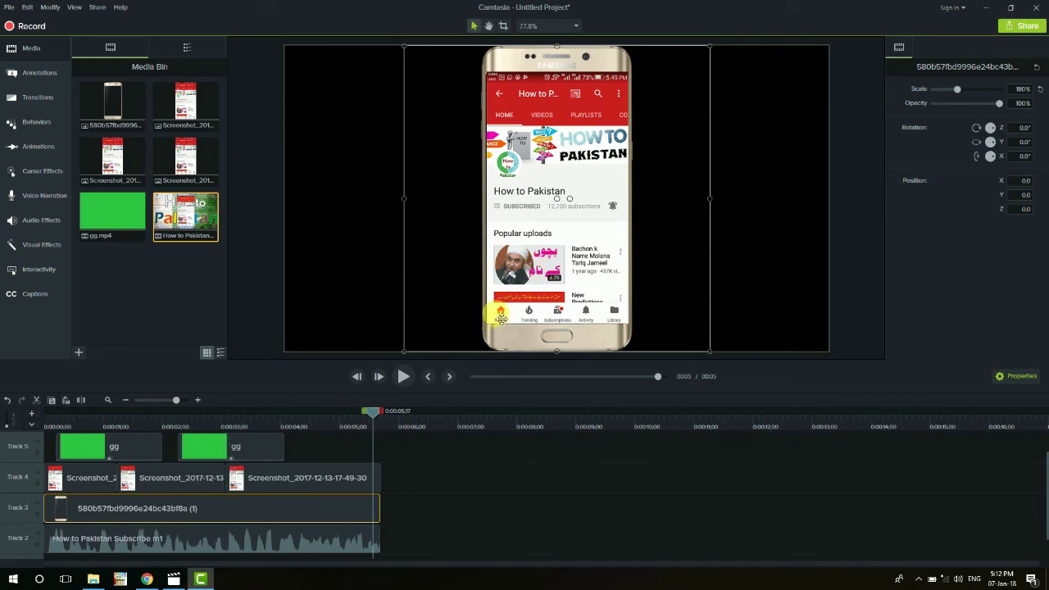
left_click(106, 478)
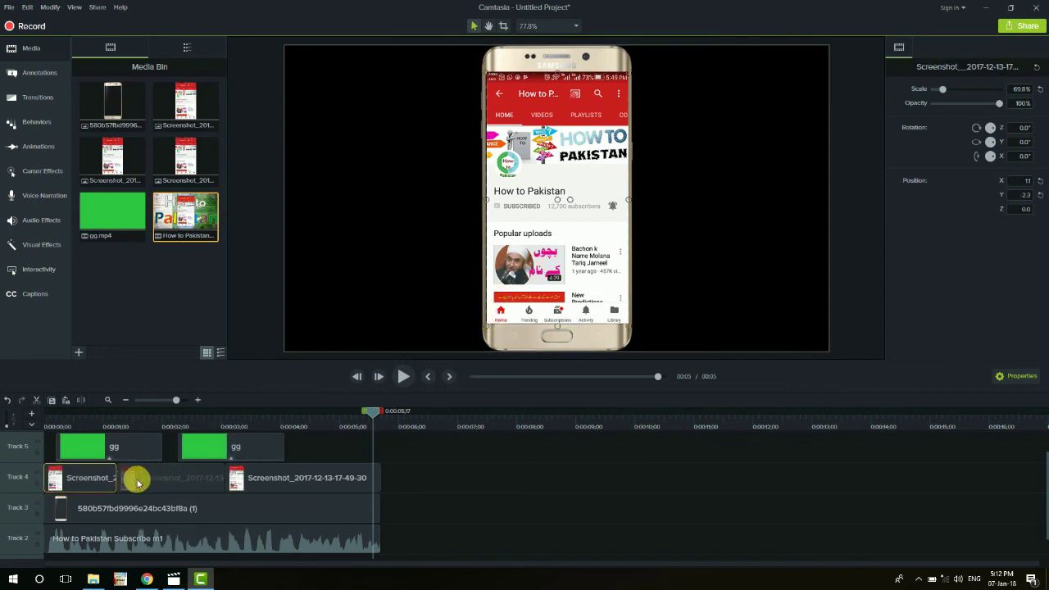
left_click(276, 475)
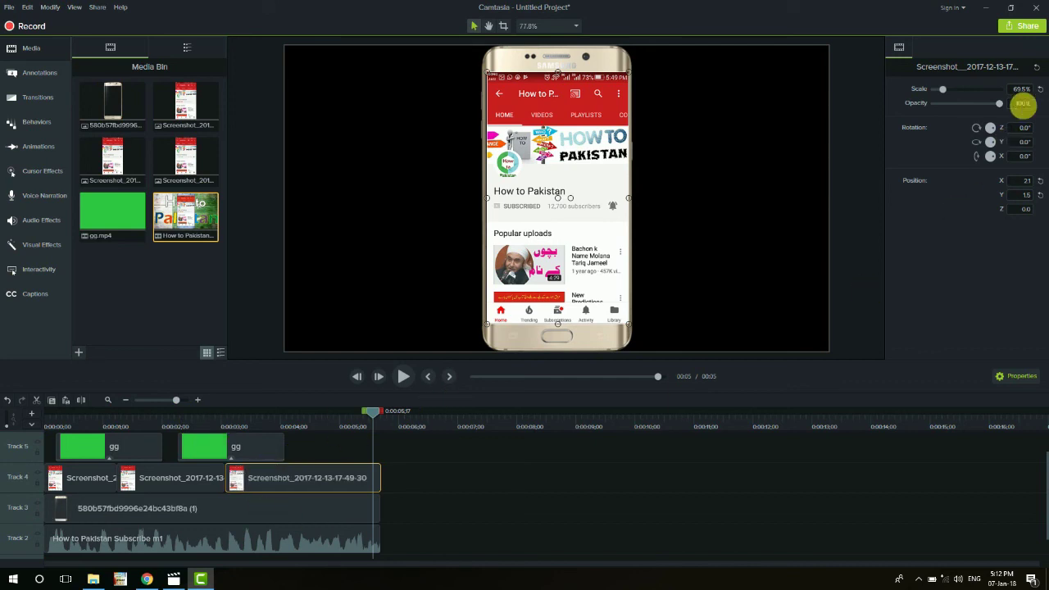
Choose the MP4 only (up to 1080p) preset for a local file export, and cancel the production wizard without rendering
left_click(1022, 27)
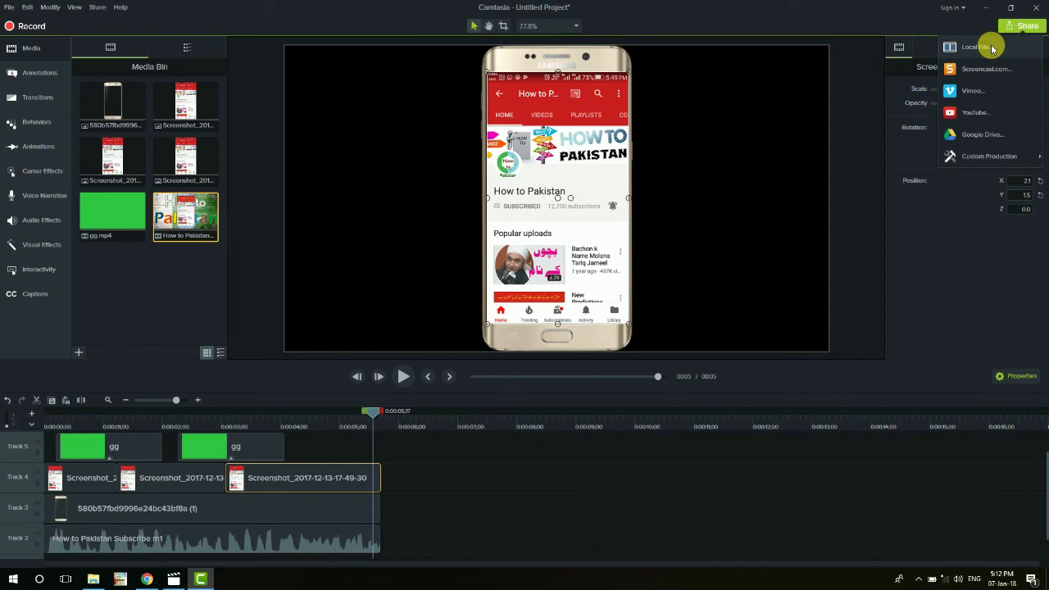
left_click(990, 44)
left_click(491, 194)
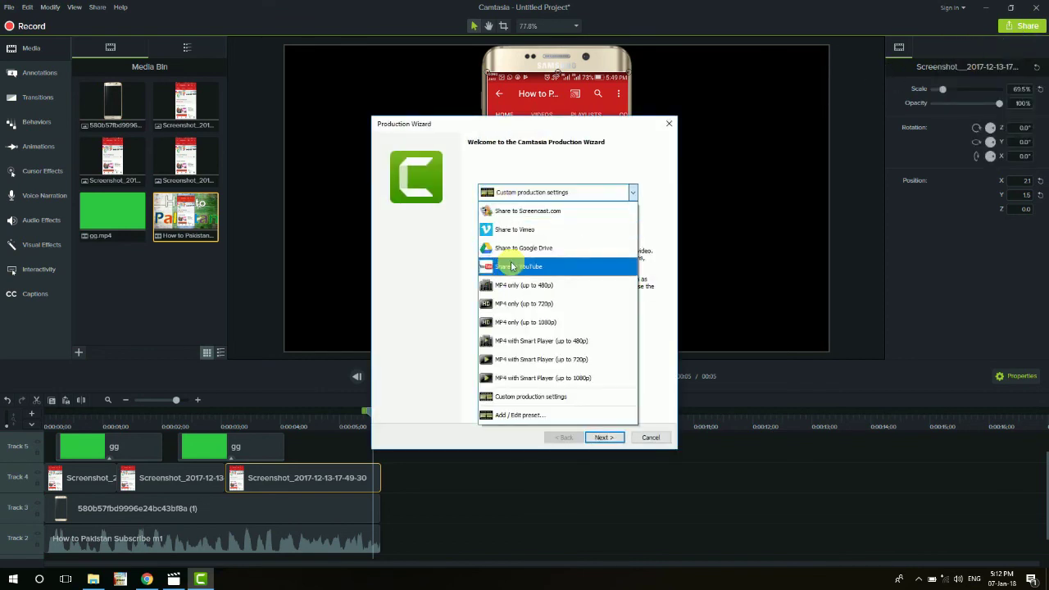
left_click(531, 322)
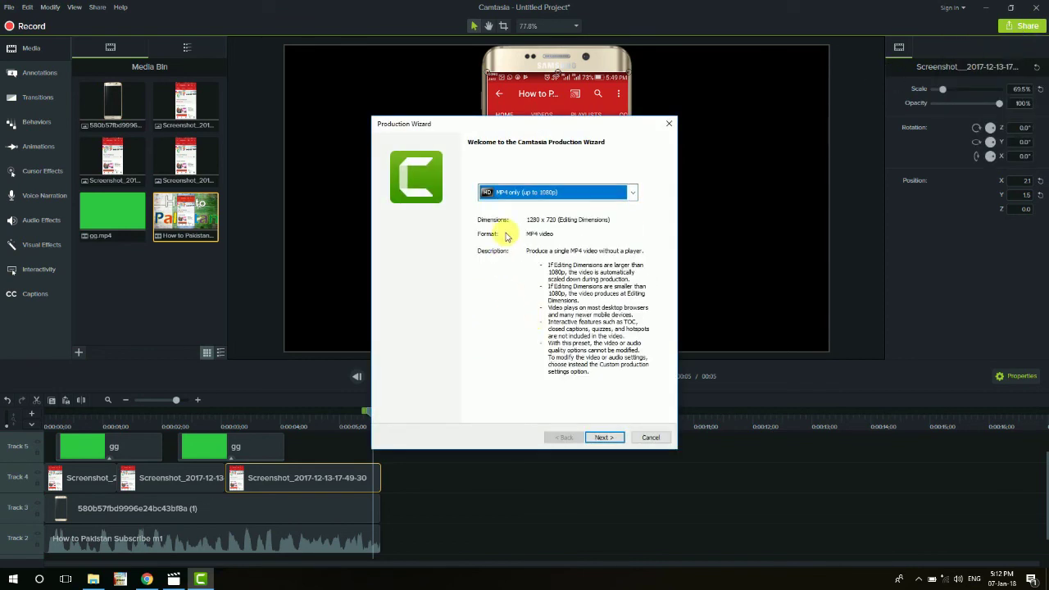
left_click(650, 437)
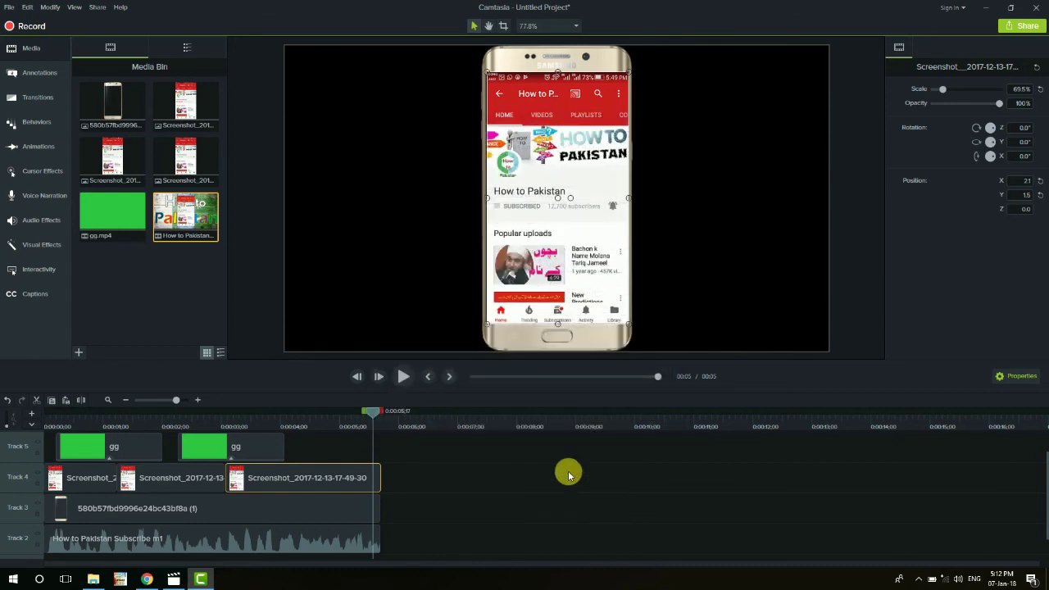